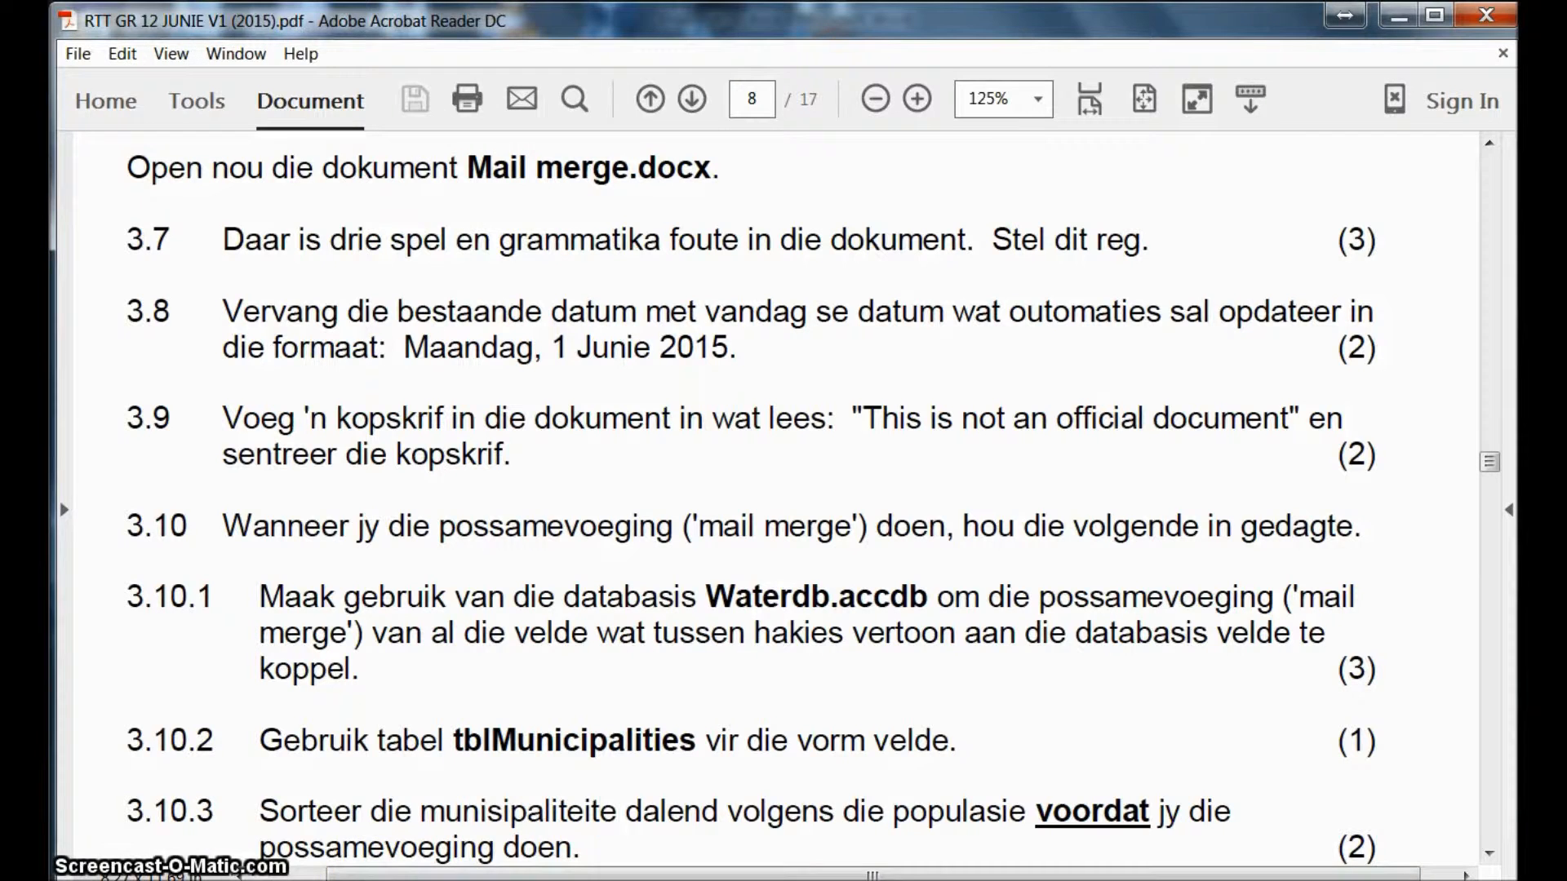
- Switch to Mail merge.docx in Word and correct the misspelled word "achiefed" to "achieved" in the certification score sentence
left_click(798, 756)
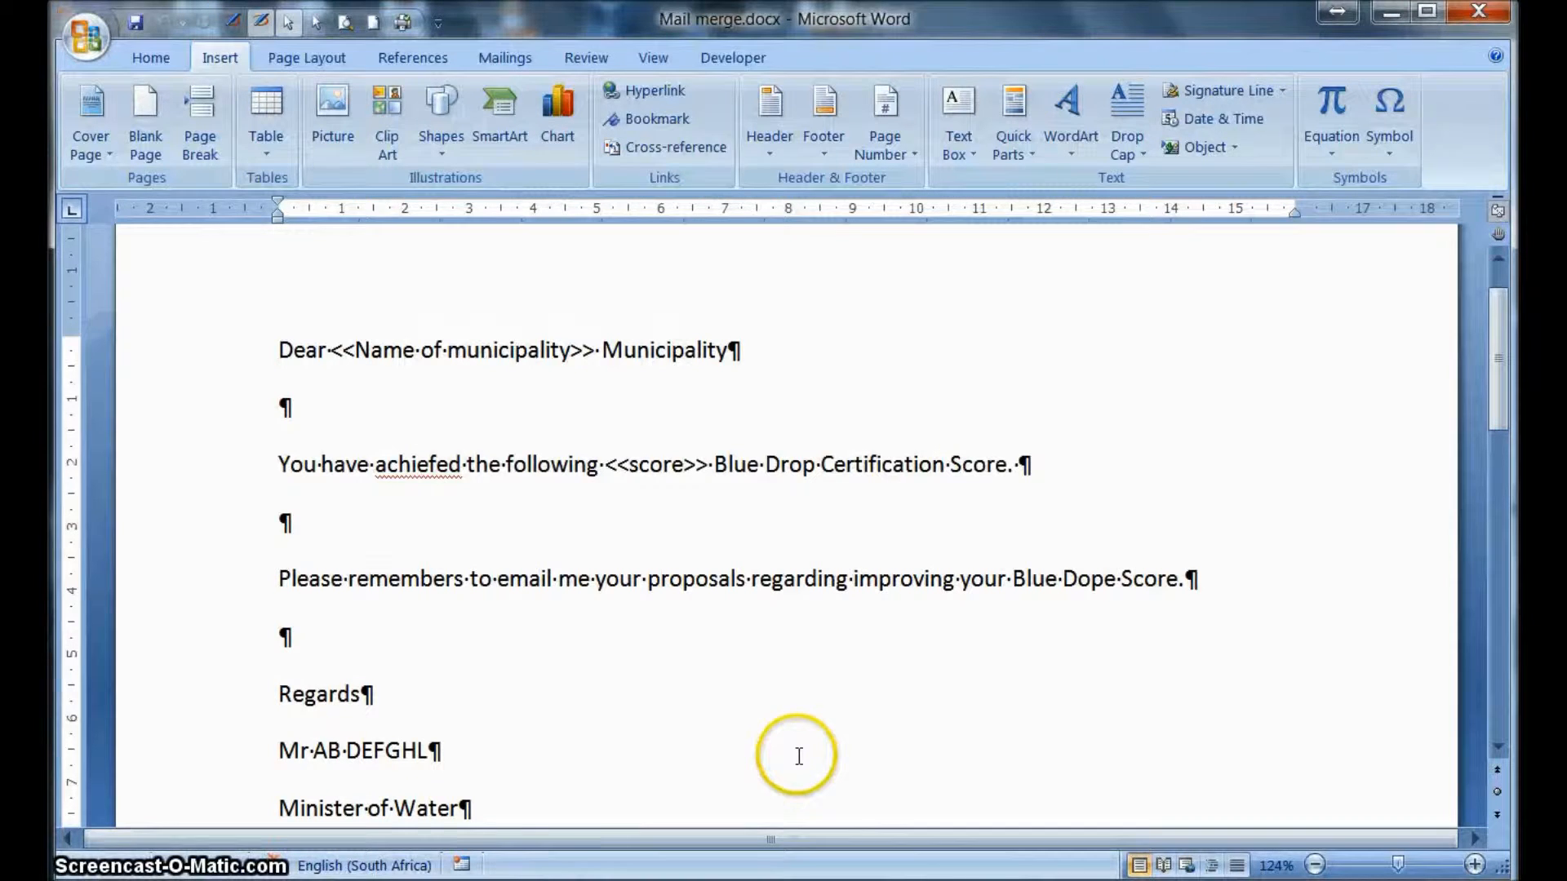
scroll(857, 678, "down", 4)
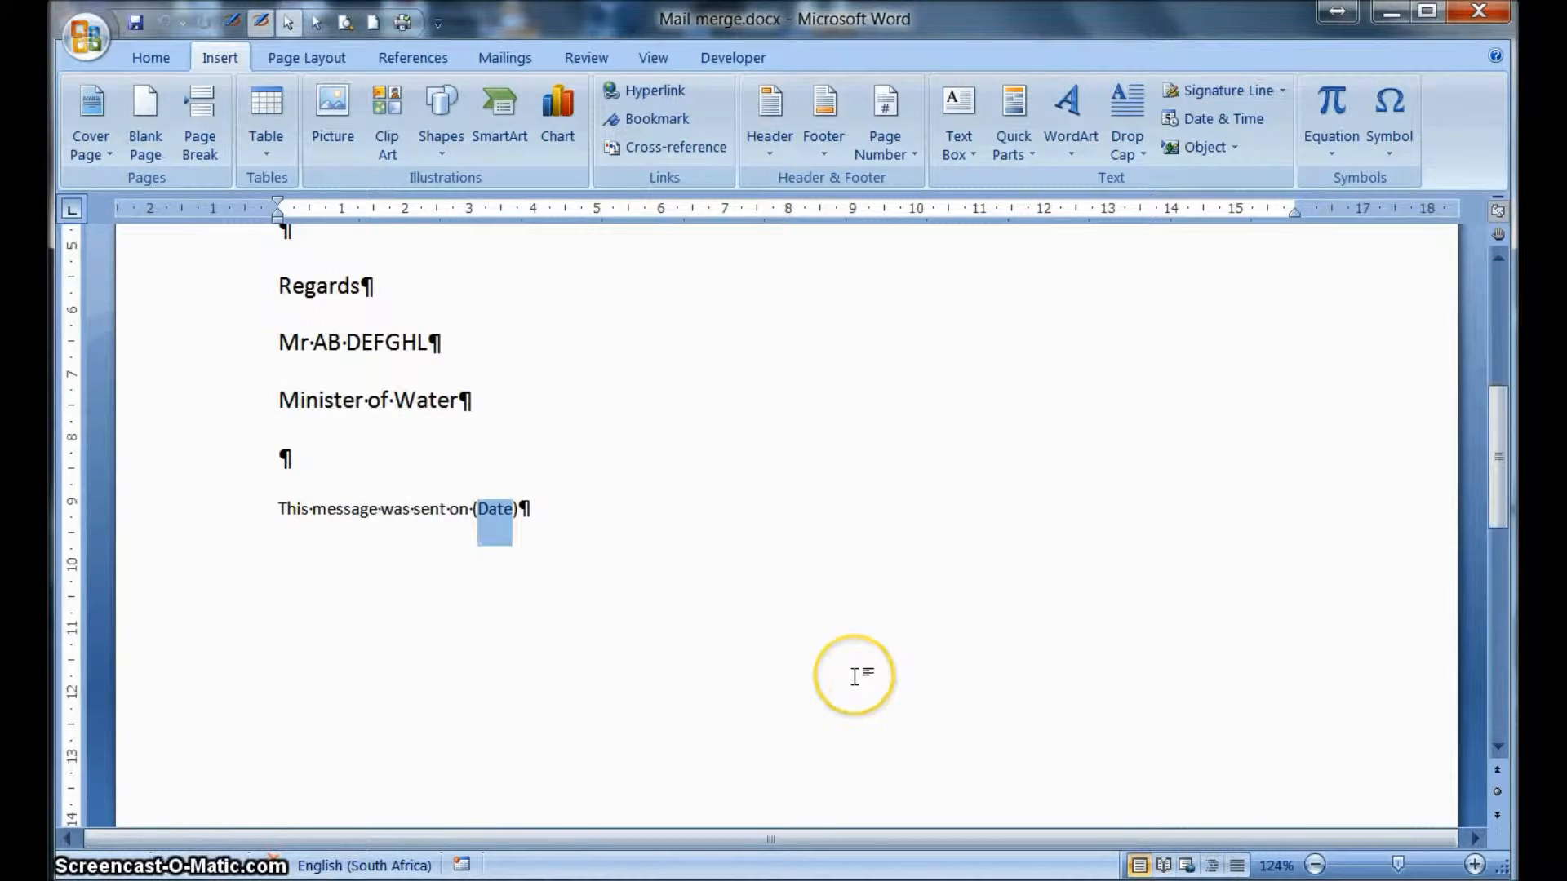
scroll(857, 678, "up", 5)
left_click(855, 673)
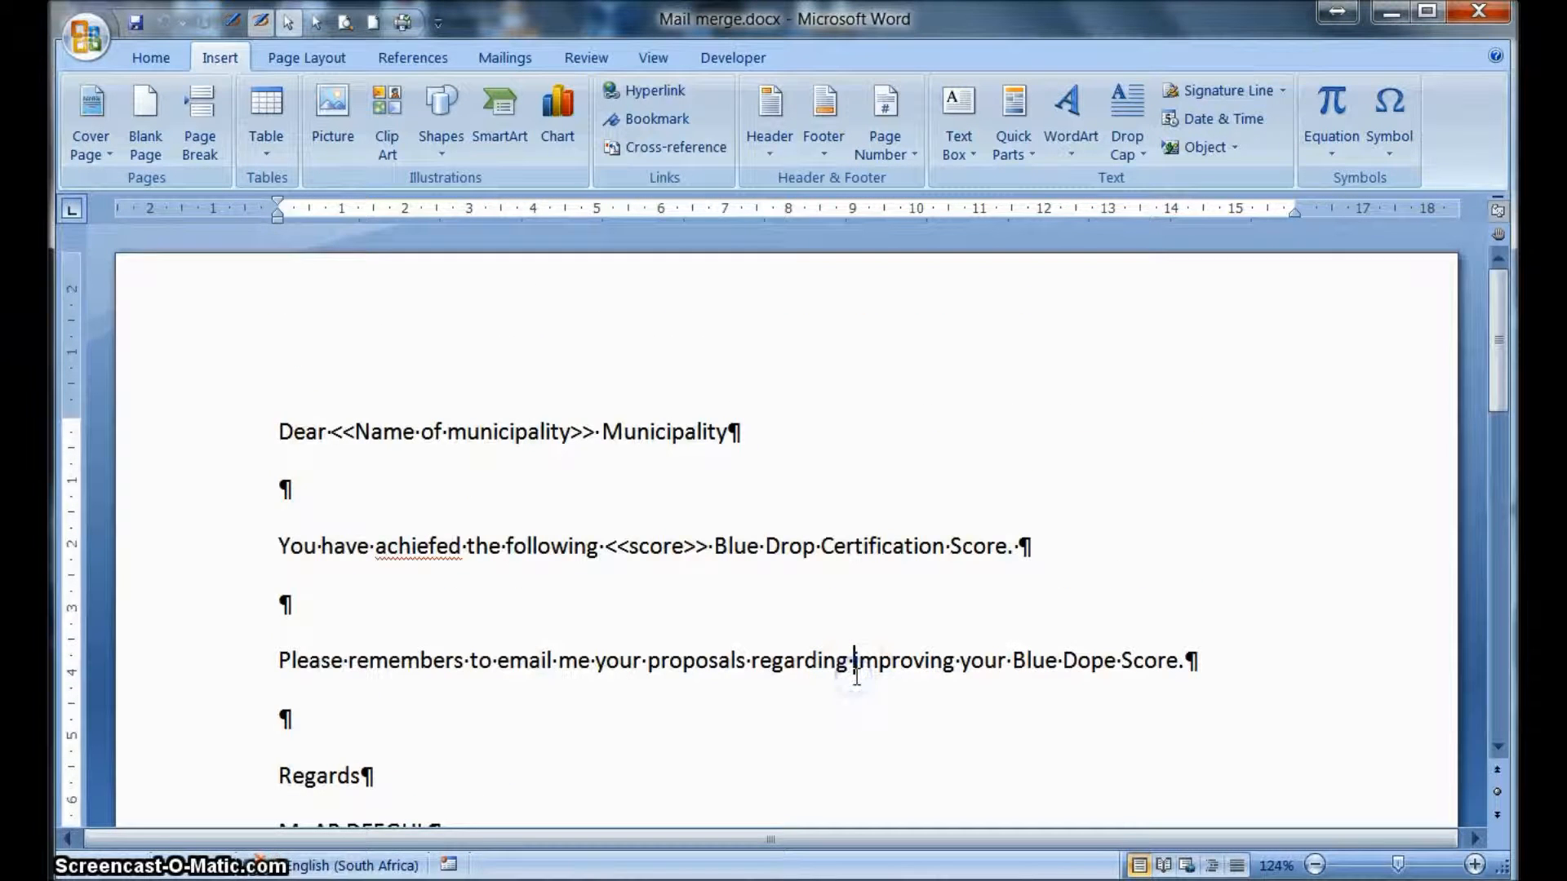
key("alt+Tab")
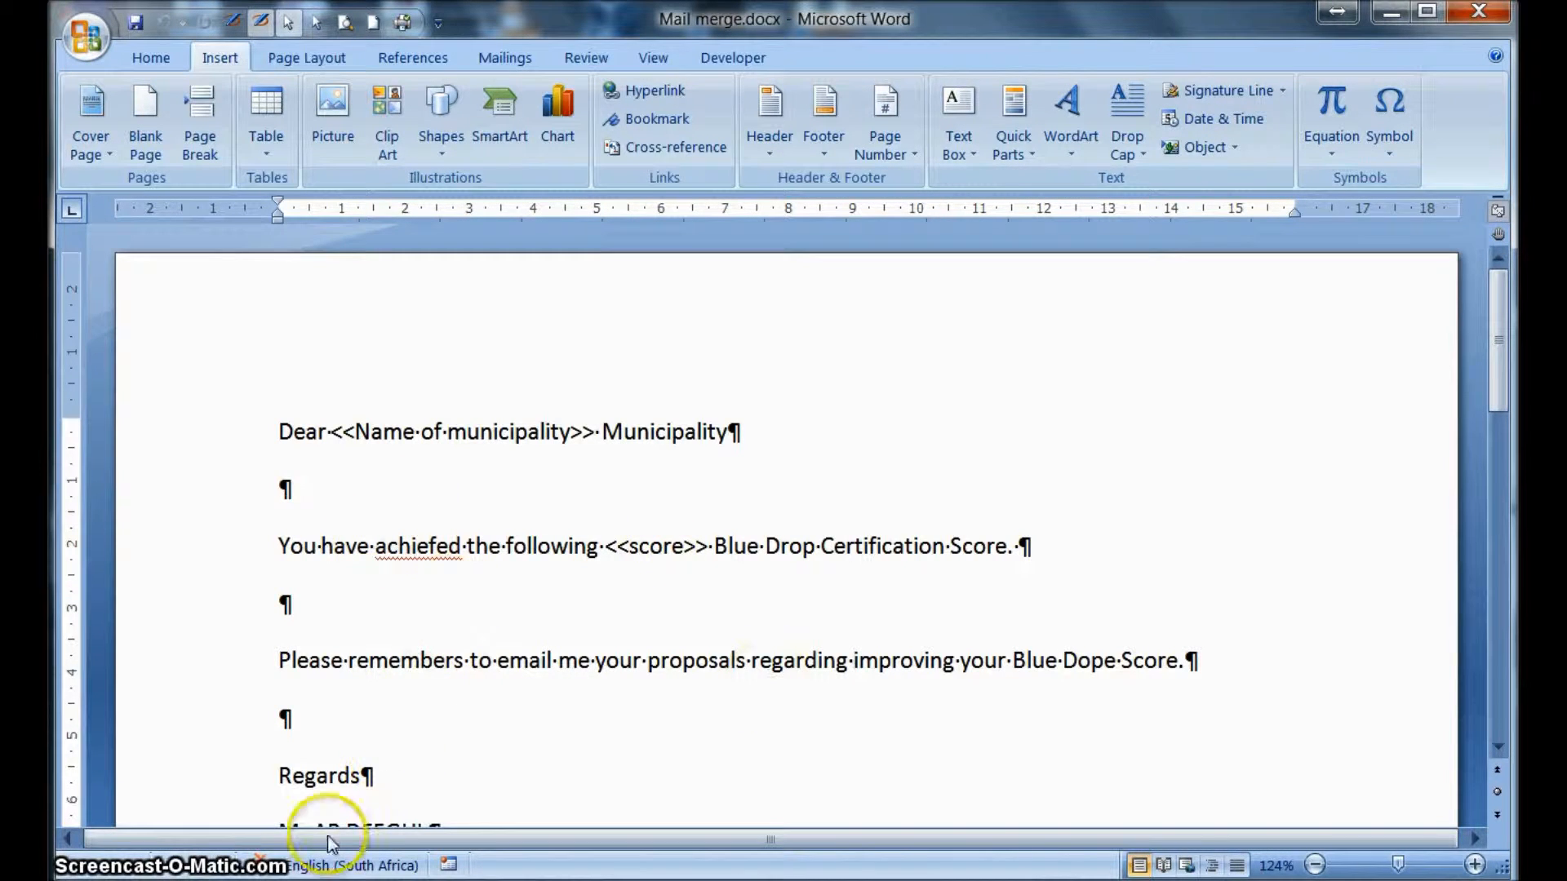
right_click(438, 547)
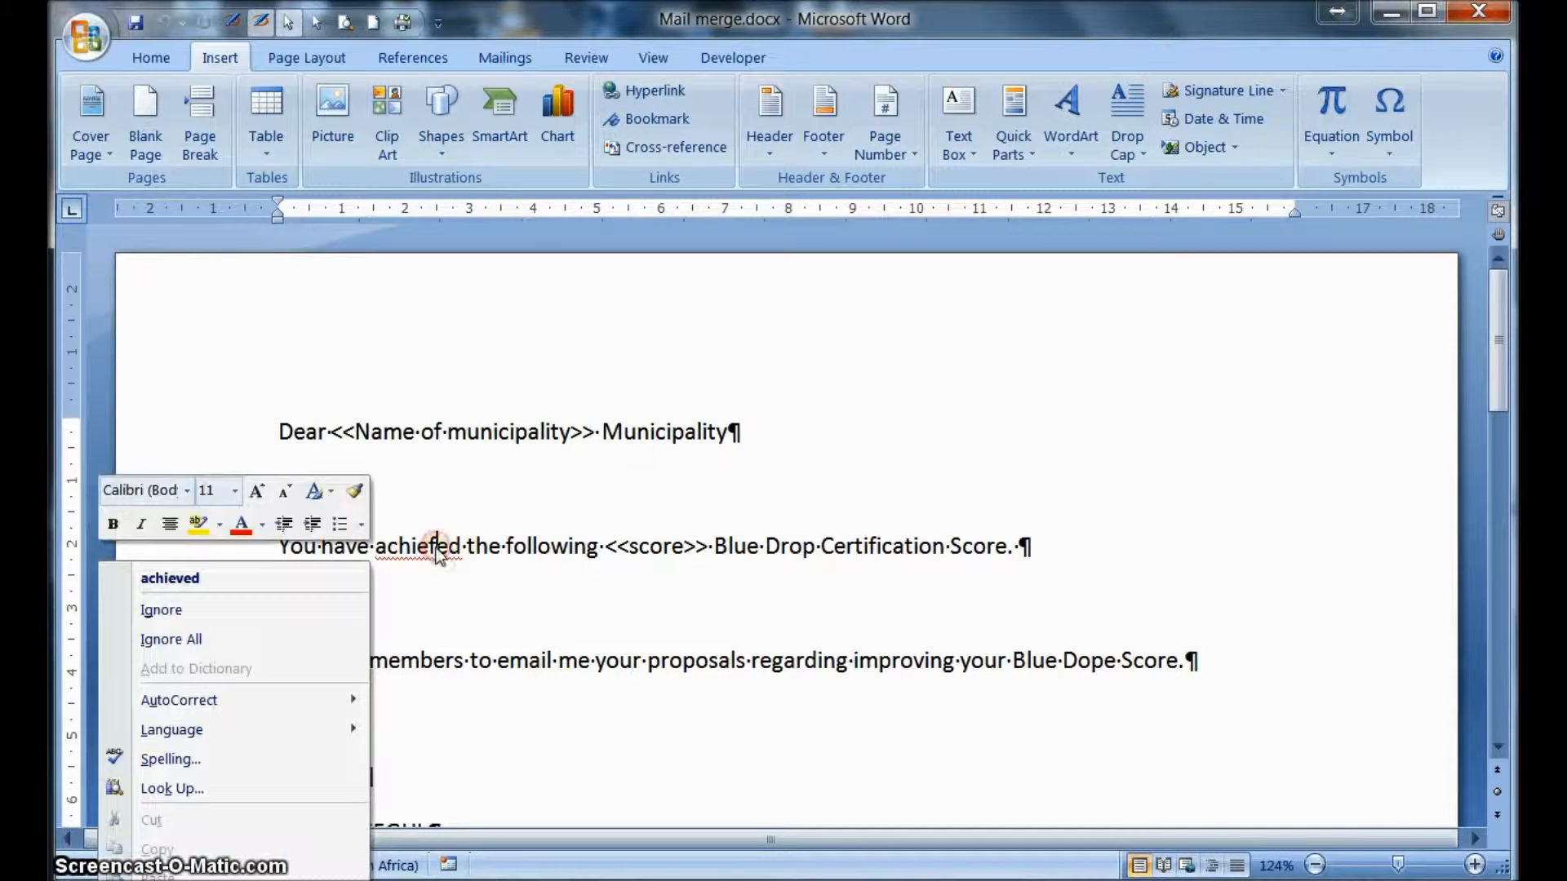
left_click(331, 576)
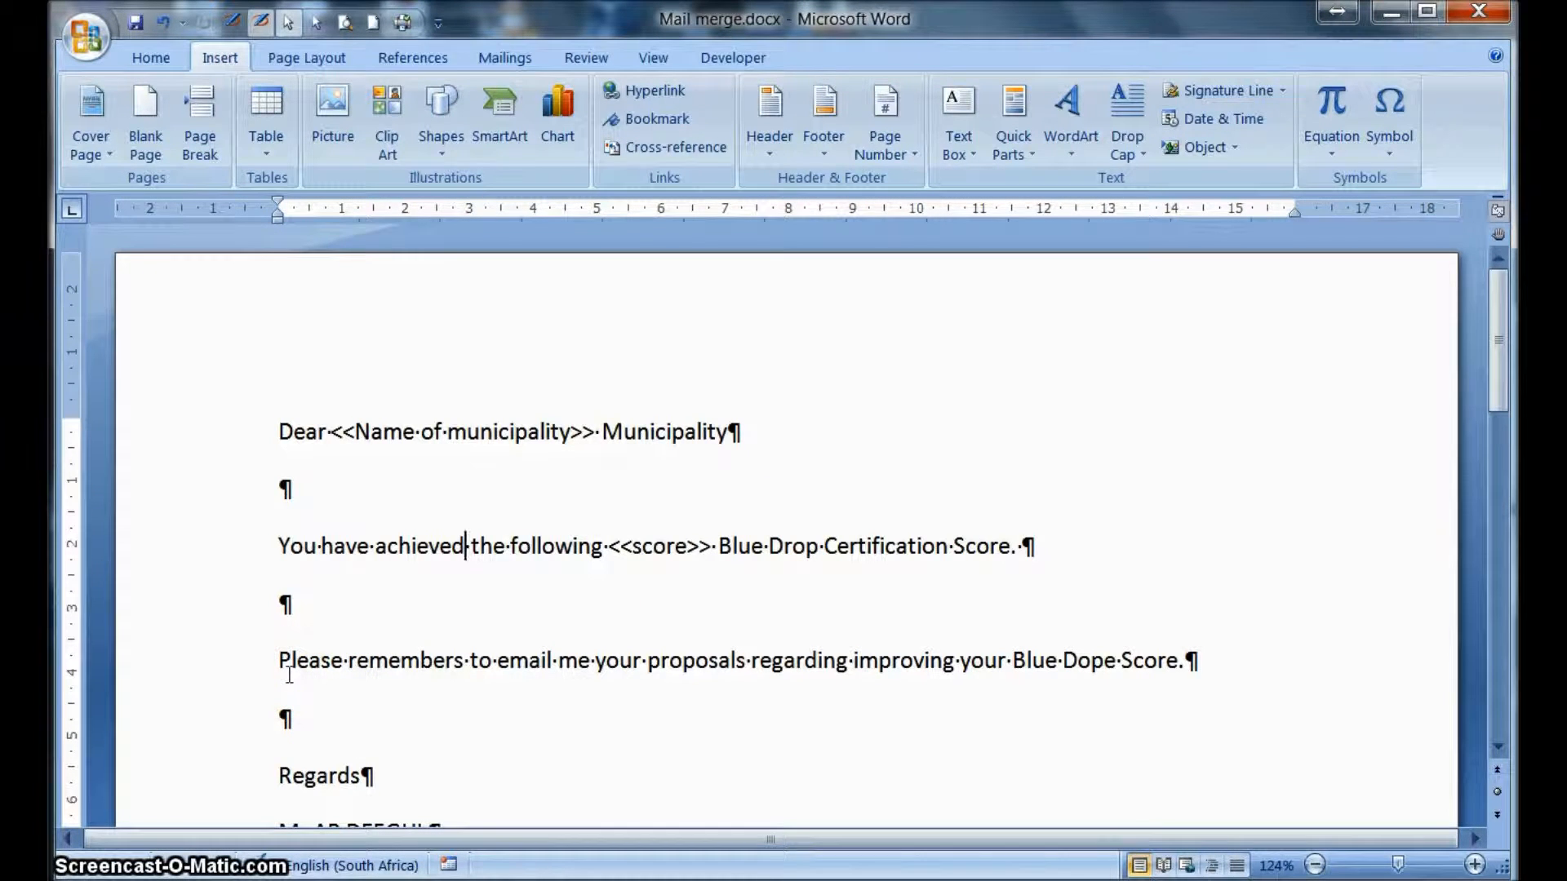
- Correct the grammar of "remembers" to "remember" in the sentence about emailing proposals
double_click(464, 660)
left_click(557, 645)
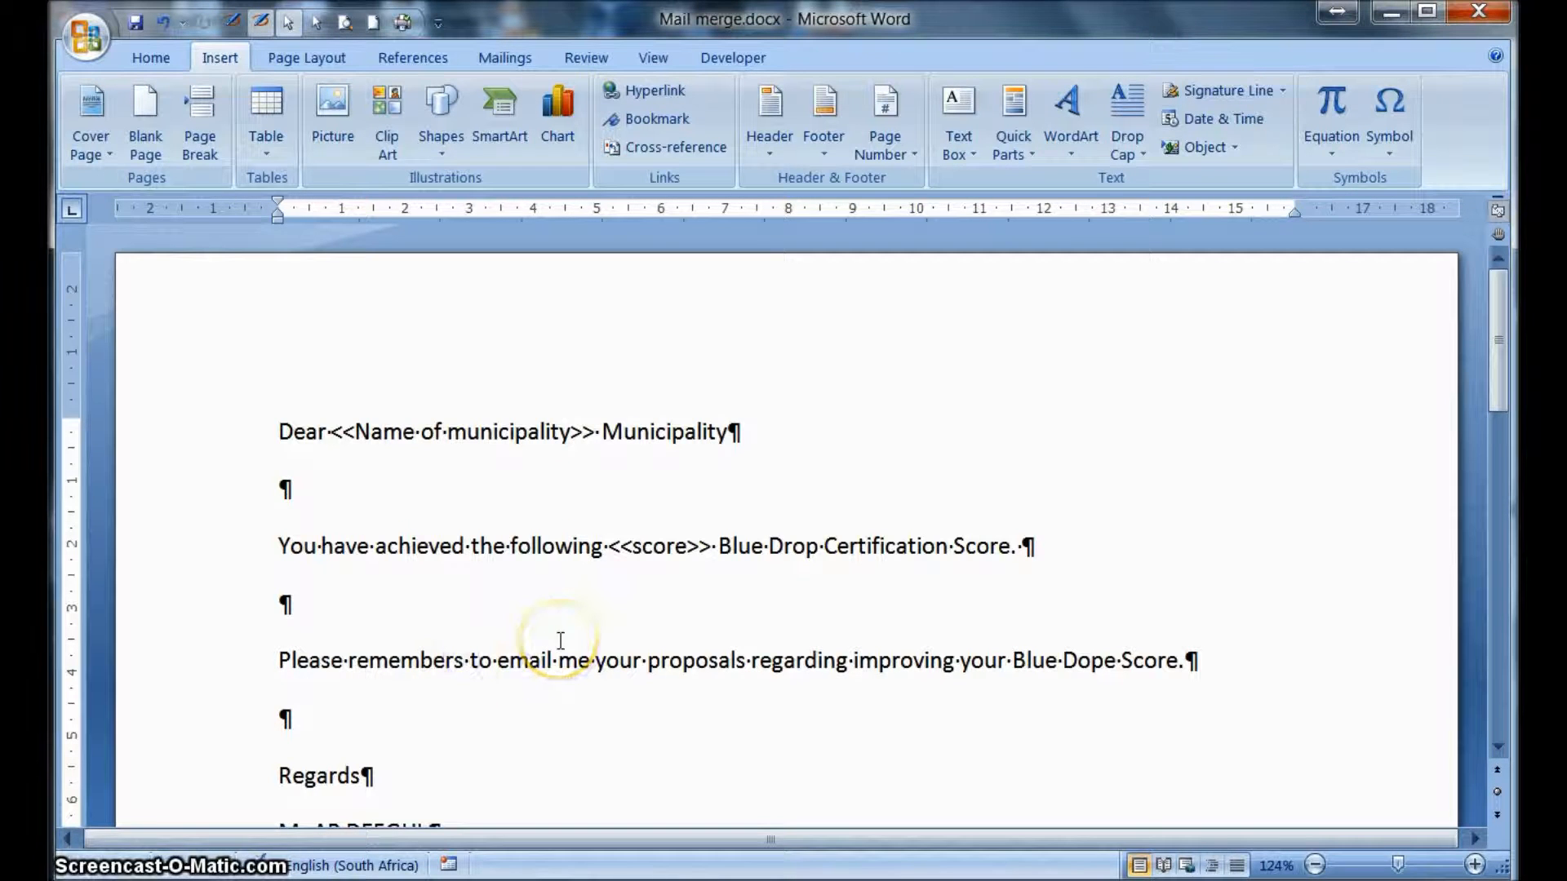
key("BackSpace")
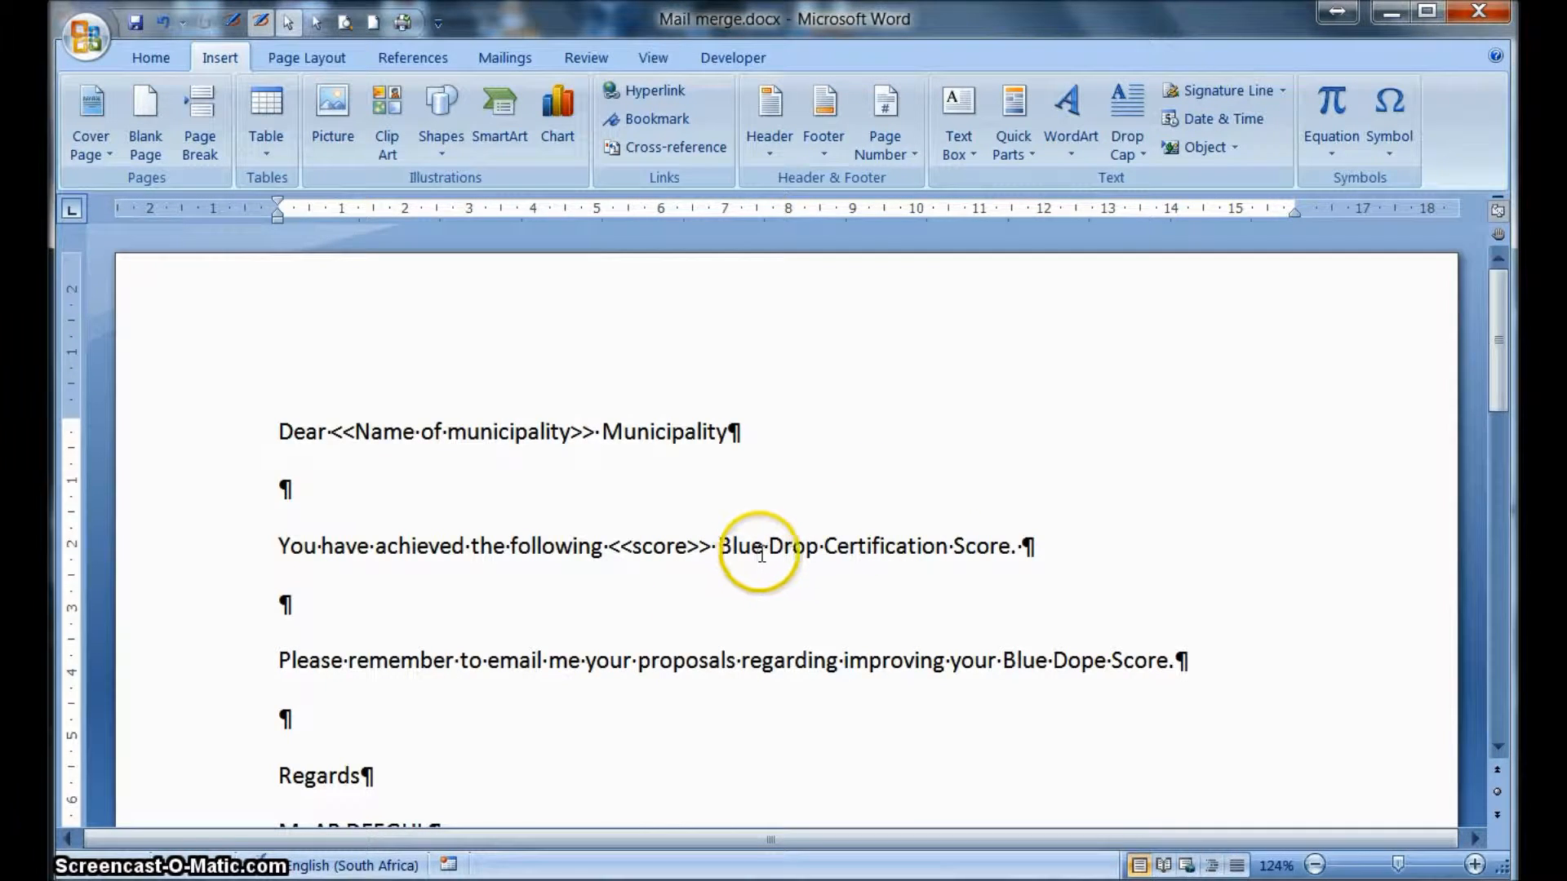
- Replace the wrong word "Dope" with "Drop" so the proposals sentence ends in "Blue Drop Score"
left_click(1068, 658)
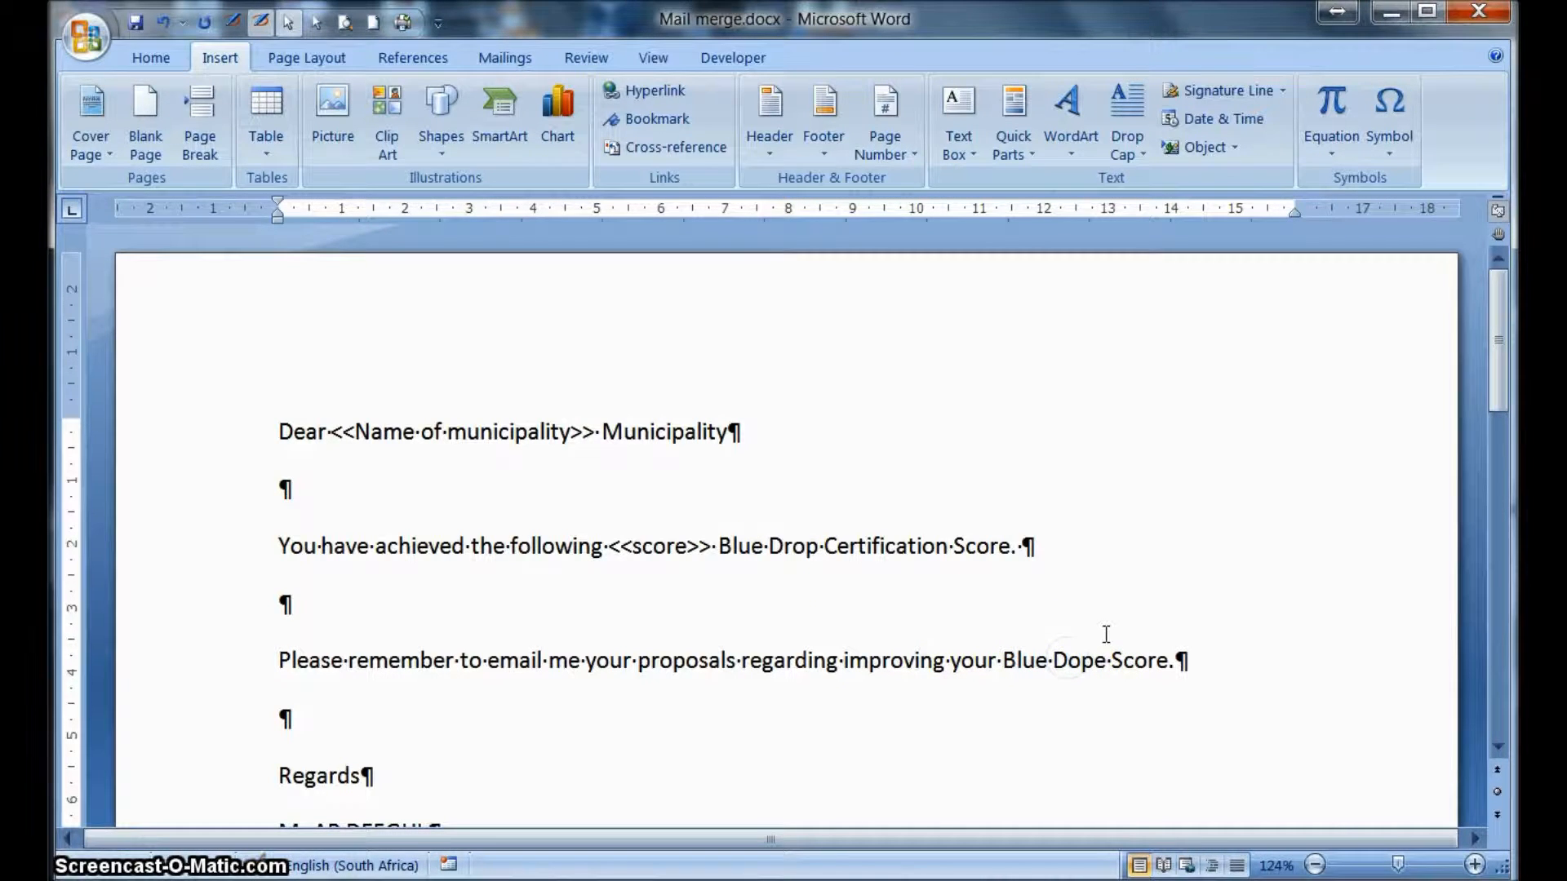
type("r")
key("BackSpace")
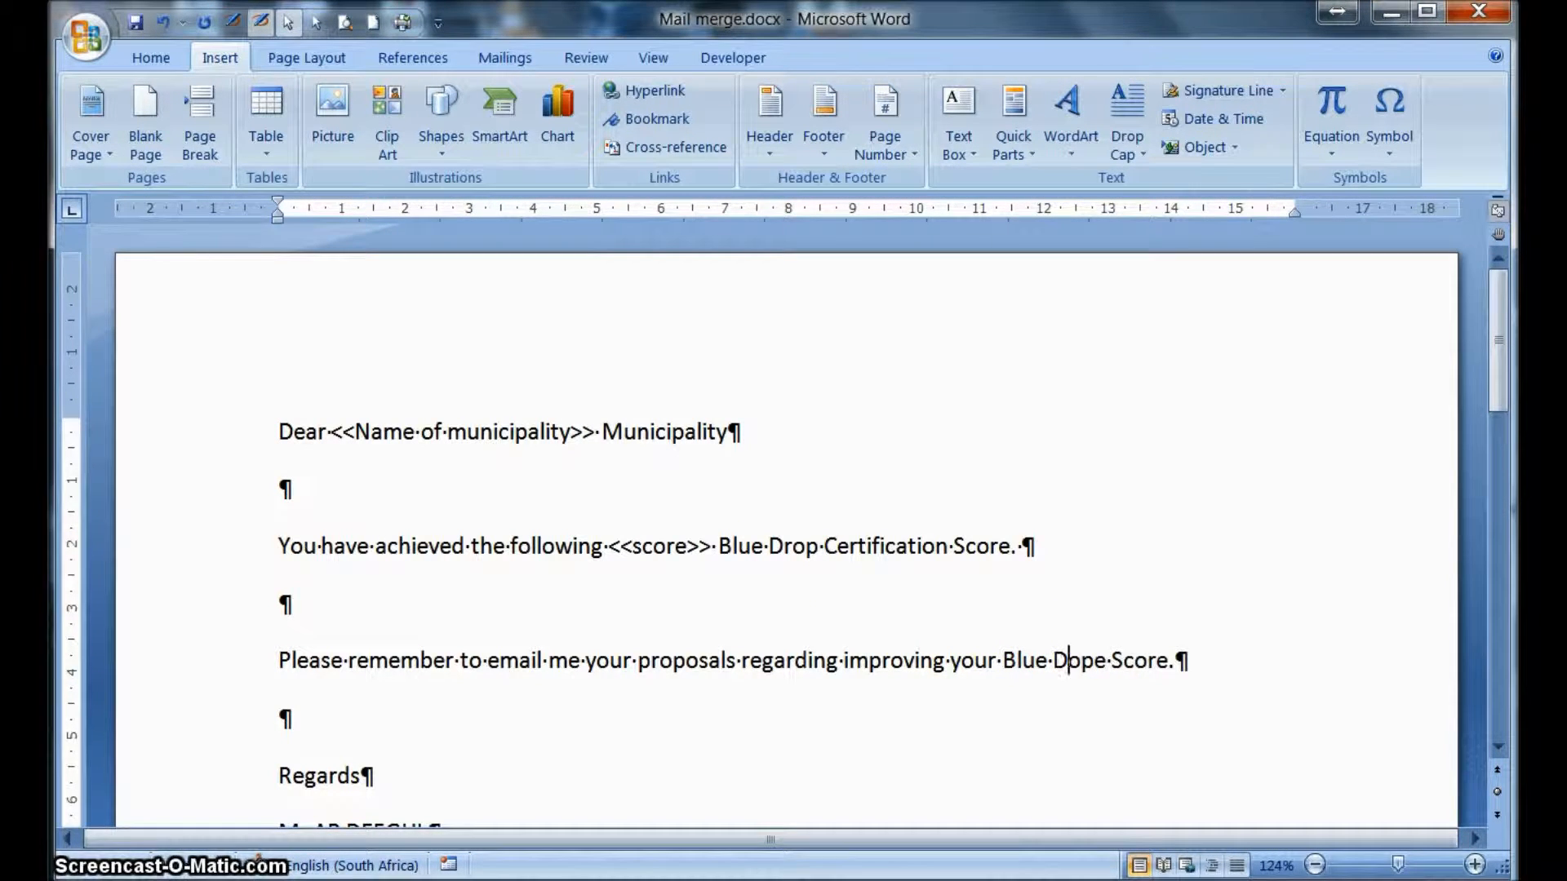
key("Caps_Lock")
type("r")
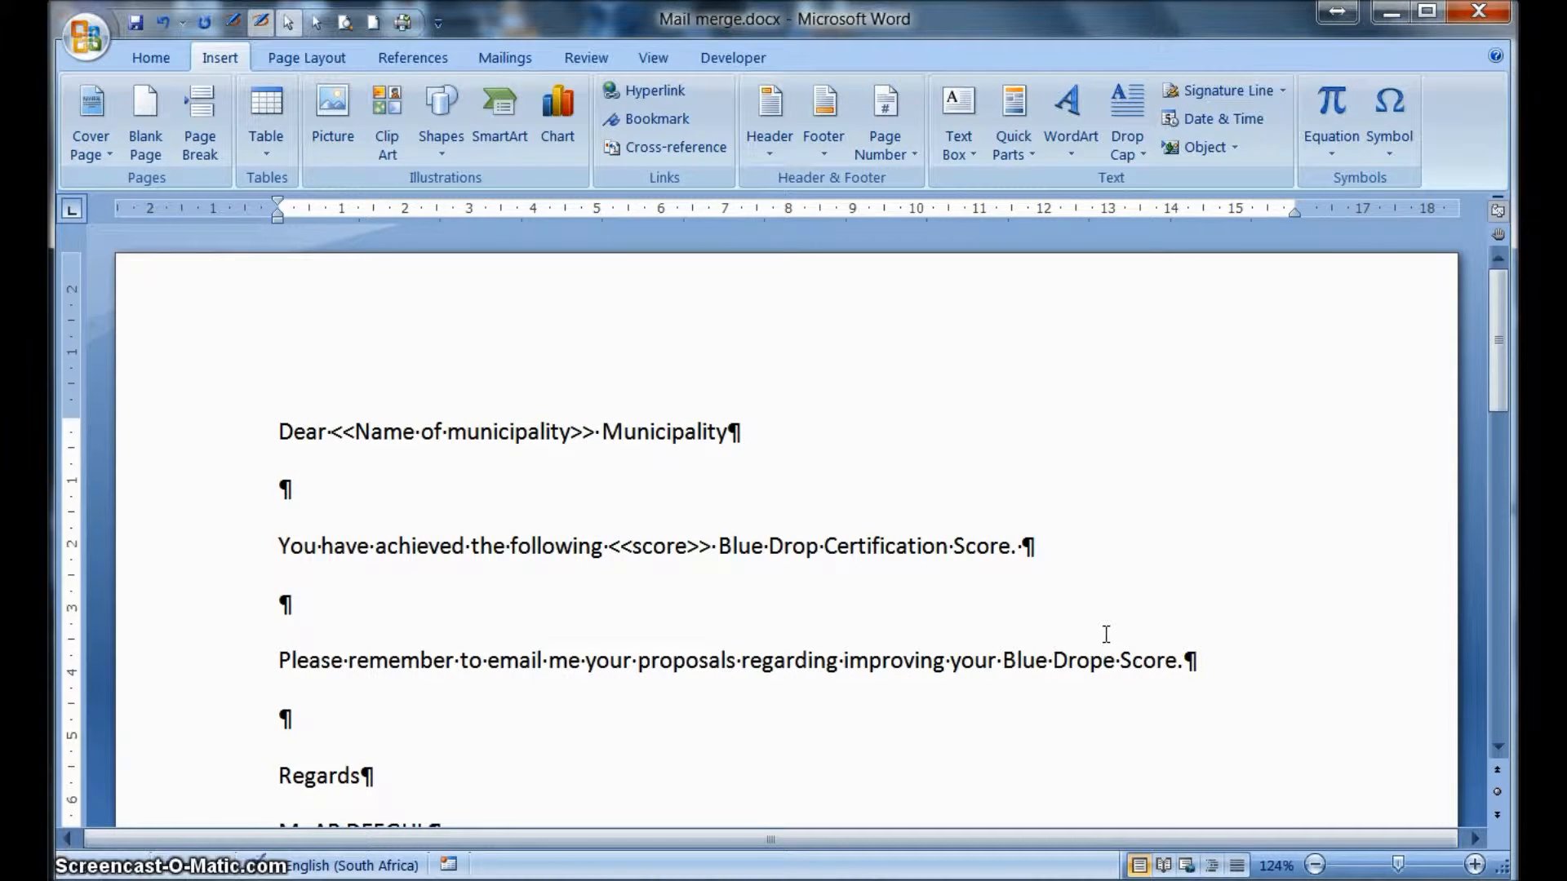
key("Delete")
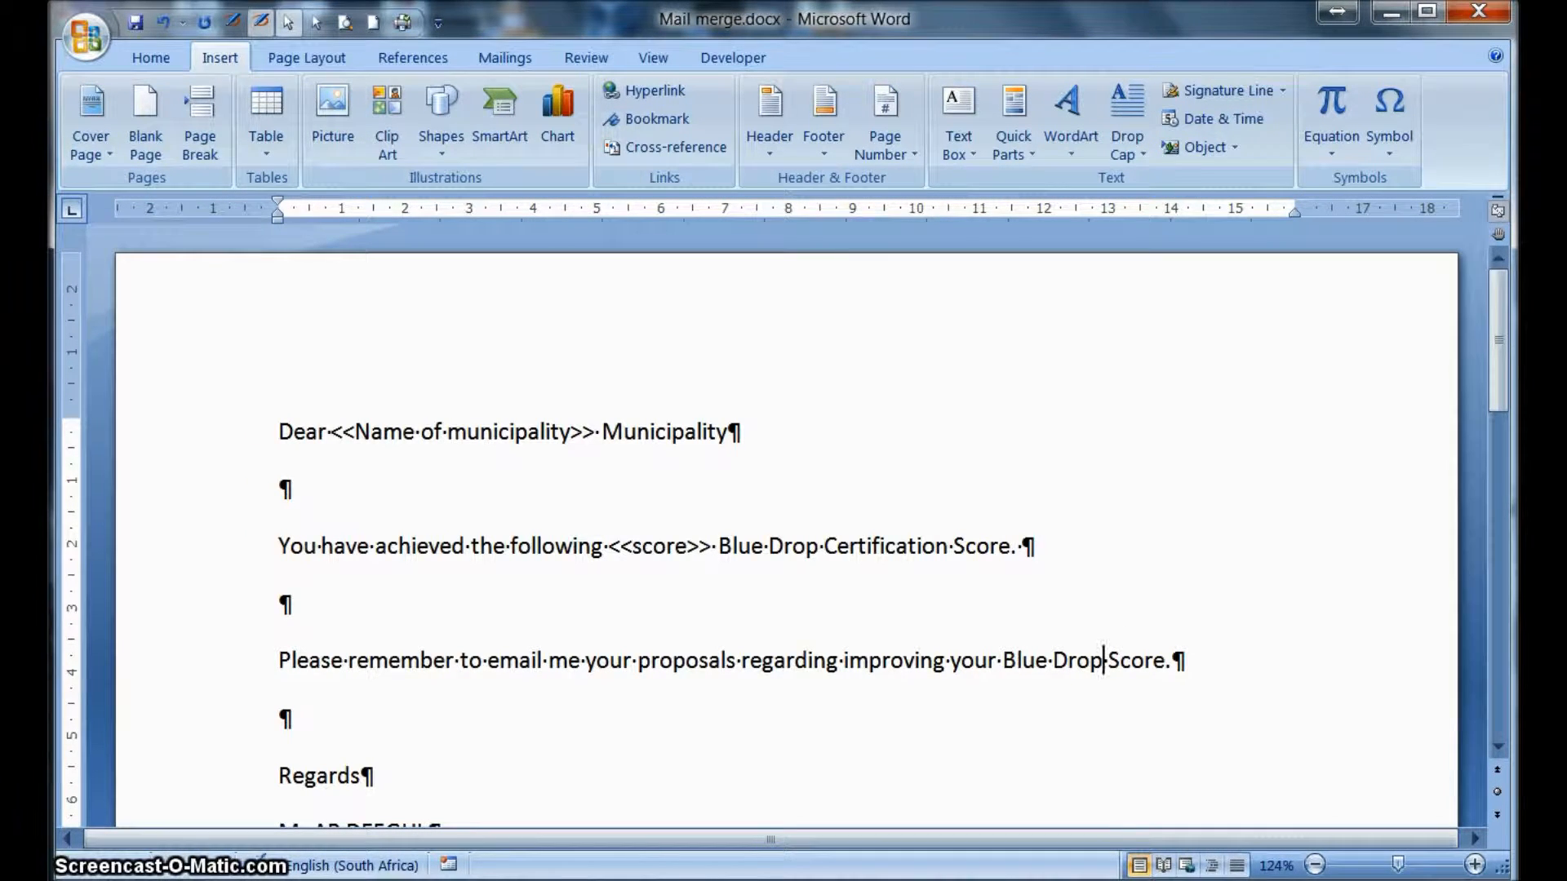
- Check instruction 3.8 in the exam PDF and delete the "(Date)" placeholder after "This message was sent on" in the Word letter
key("alt+Tab")
left_click(420, 750)
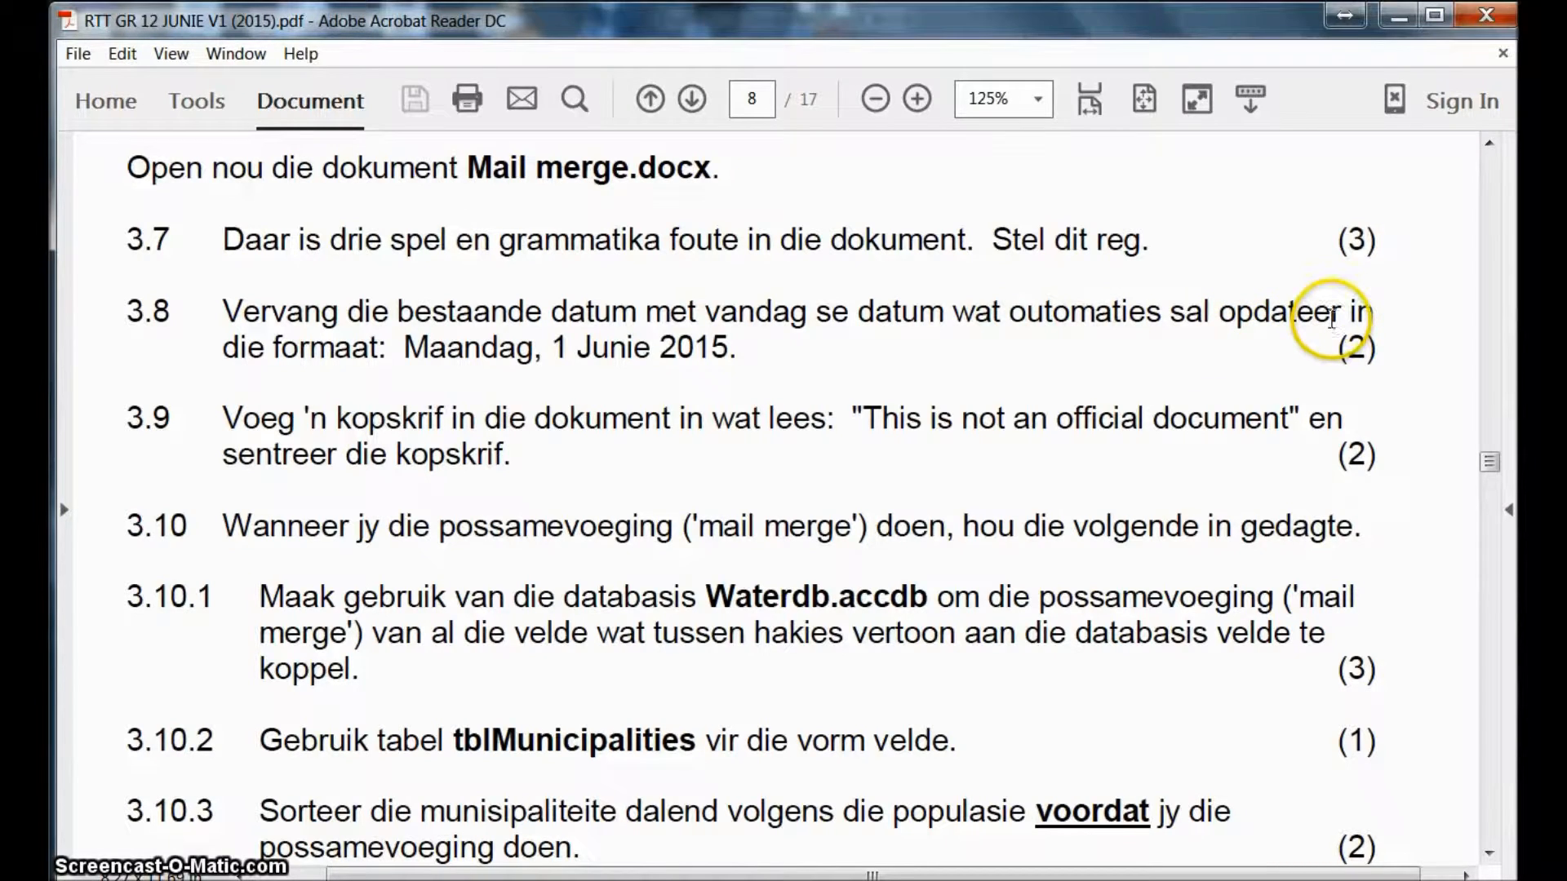
key("alt+Tab")
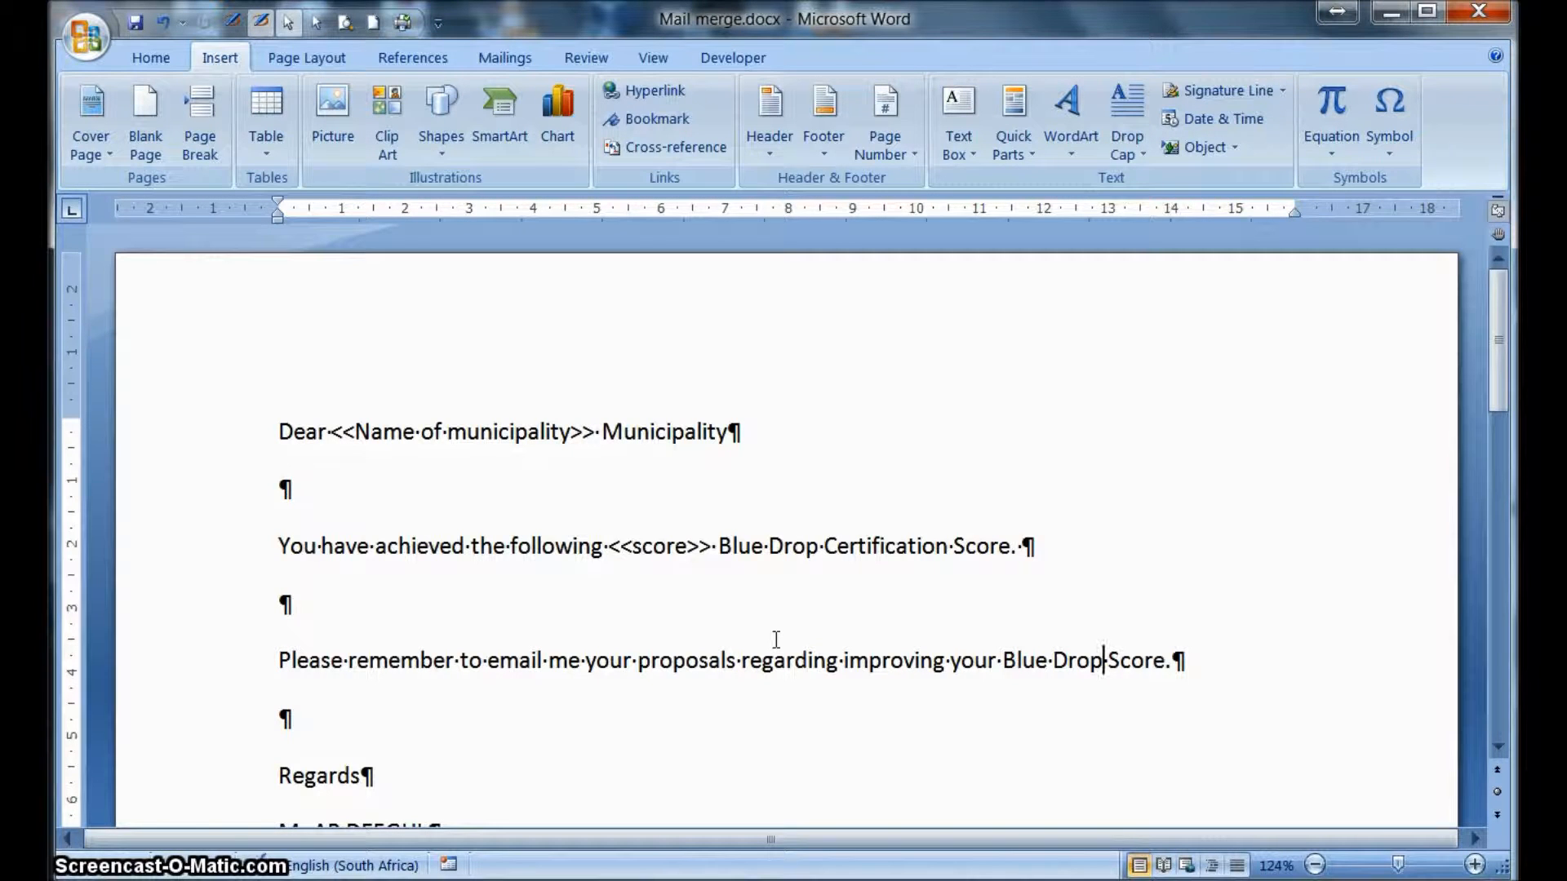
scroll(776, 639, "down", 6)
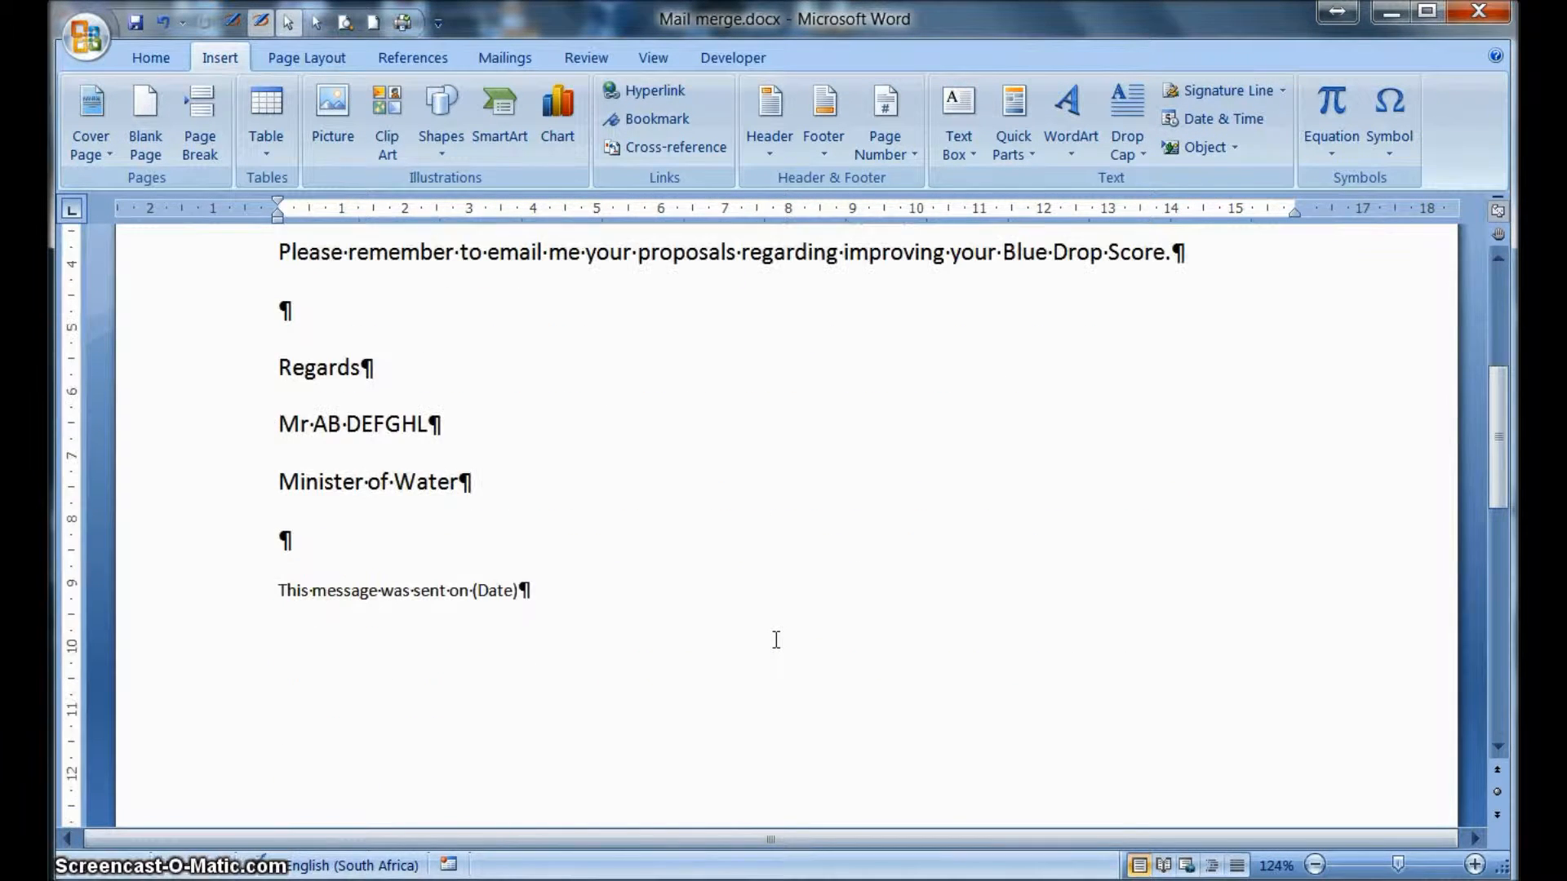
left_click(520, 589)
key("BackSpace")
key("BackSpace")
key("BackSpace")
key("BackSpace")
key("BackSpace")
key("BackSpace")
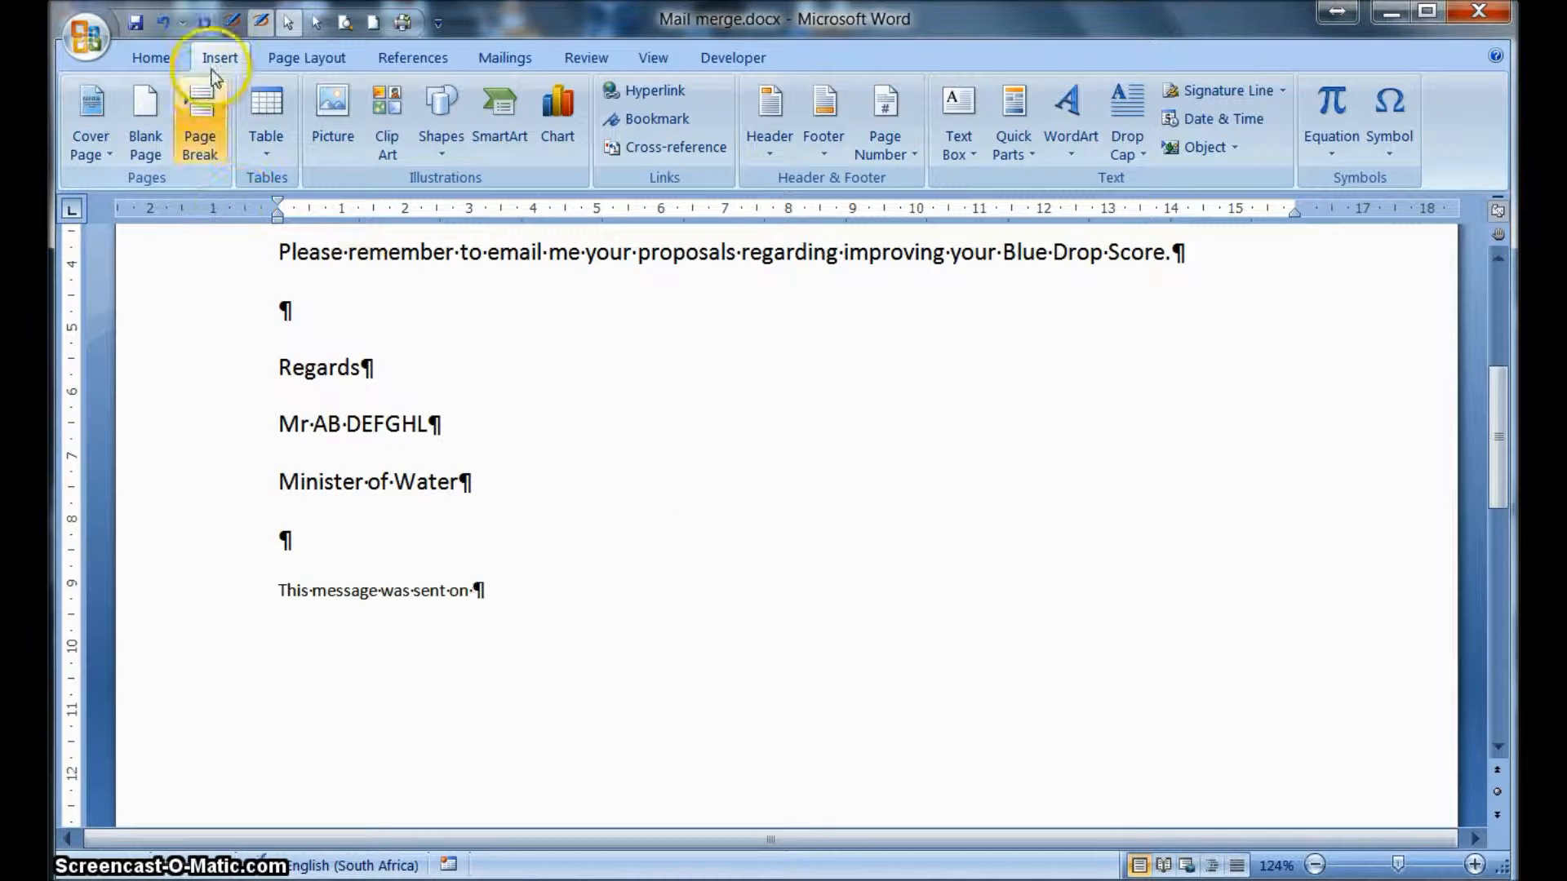
- Insert an automatically updating date in the format "Thursday, 06 August 2015" after "This message was sent on"
left_click(1198, 120)
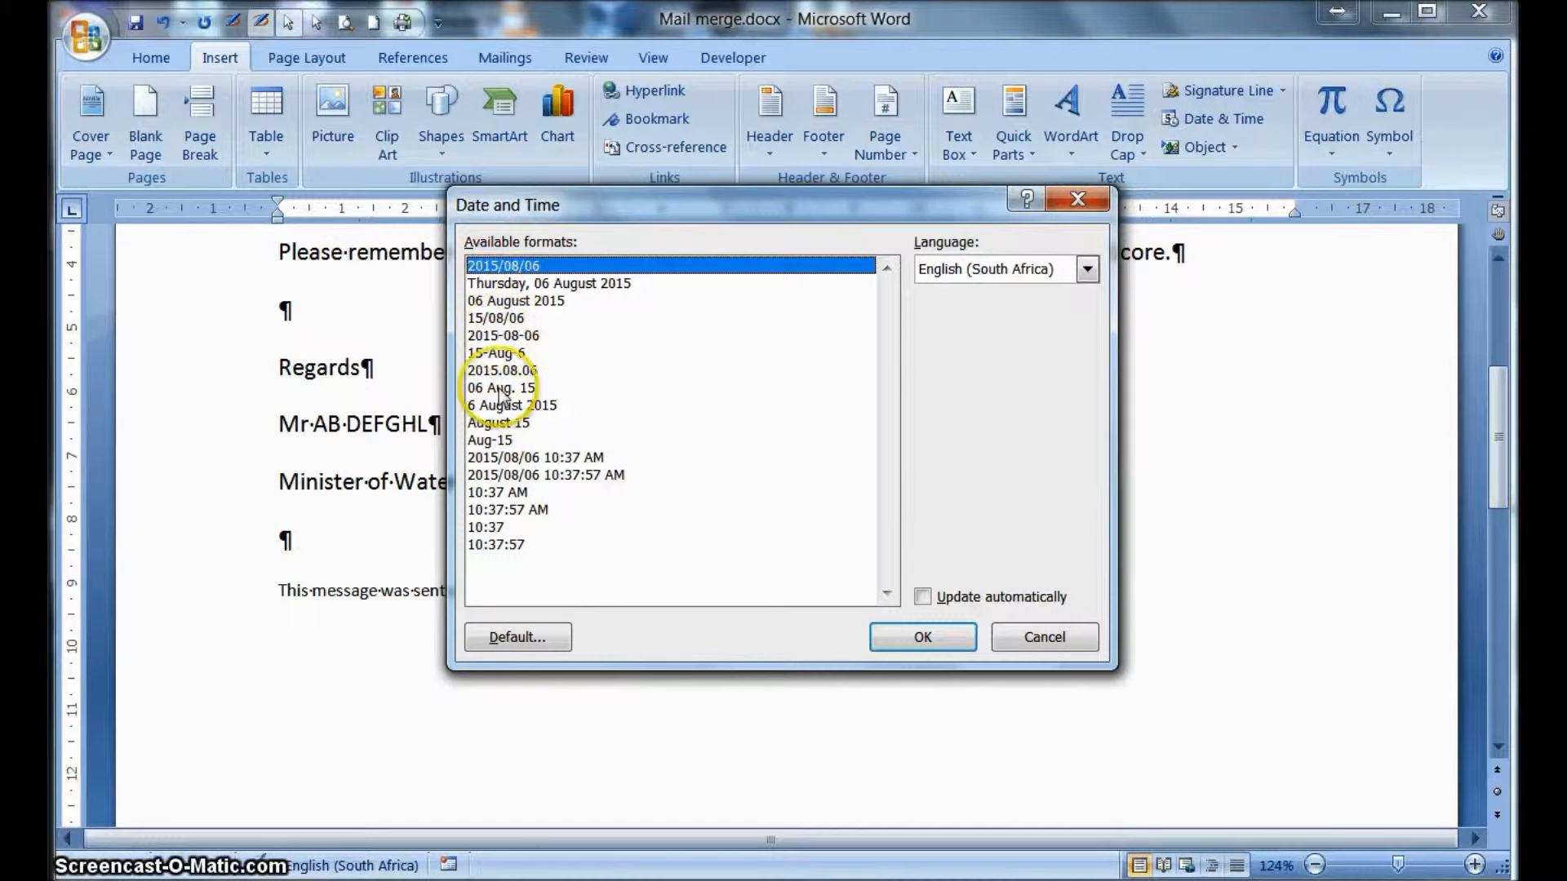
left_click(498, 284)
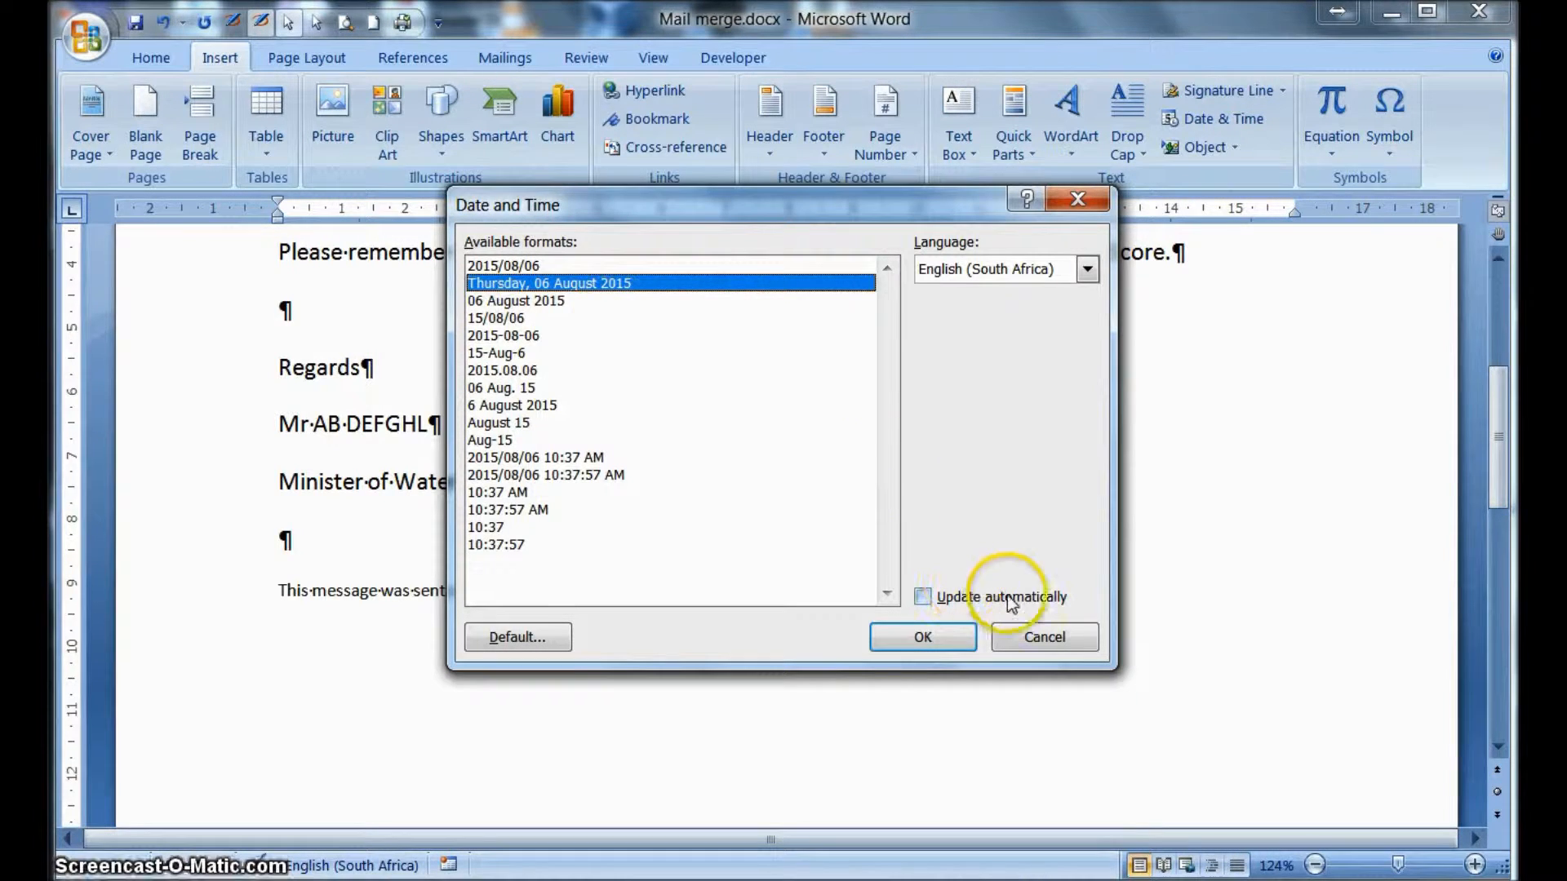
left_click(923, 598)
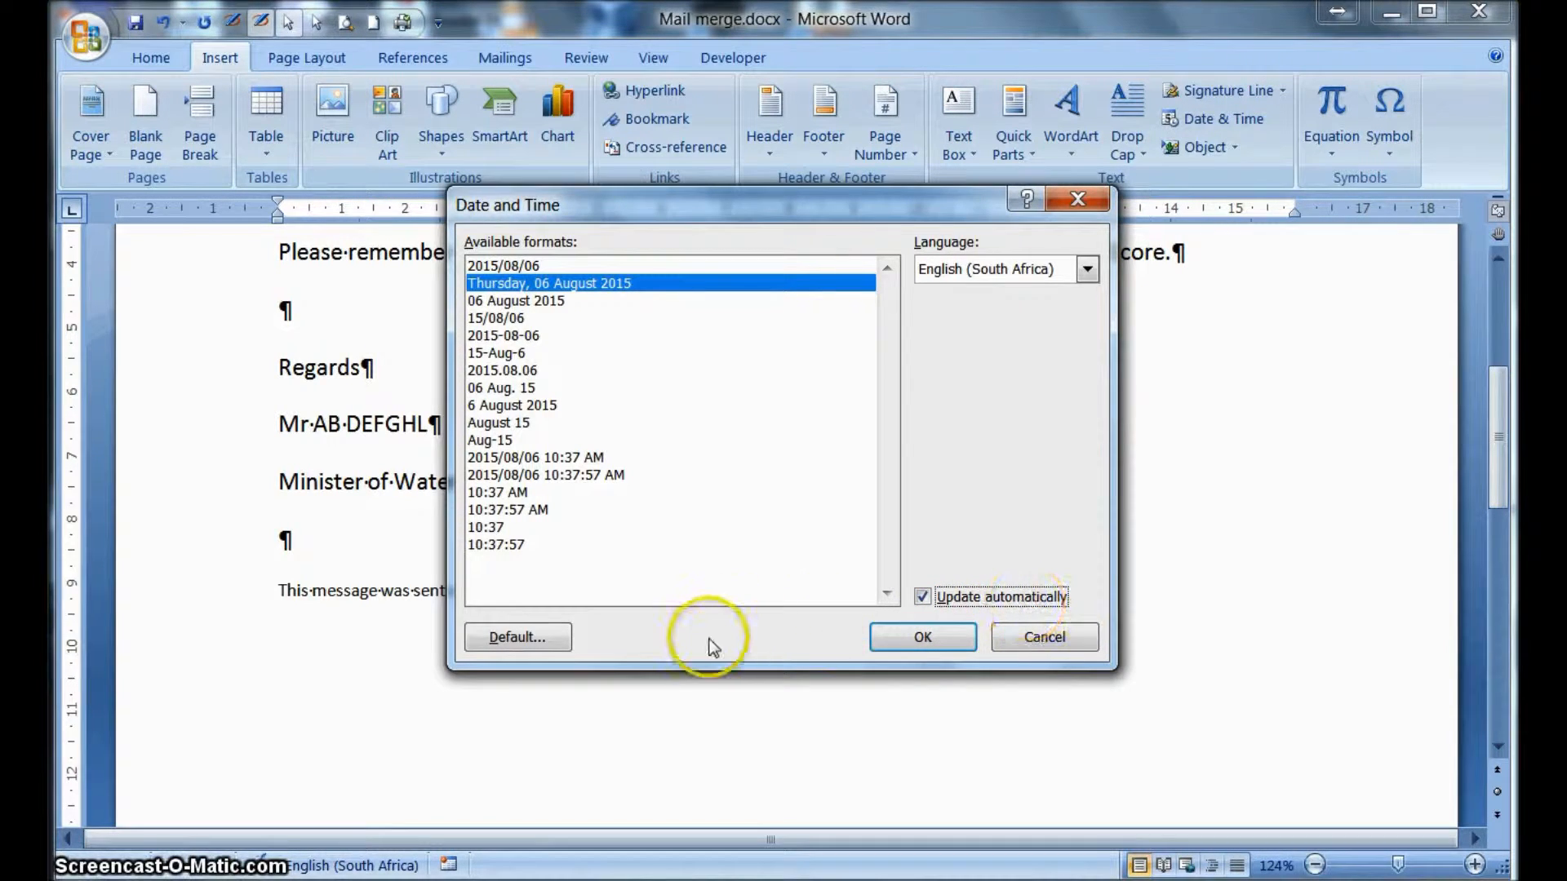
left_click(923, 639)
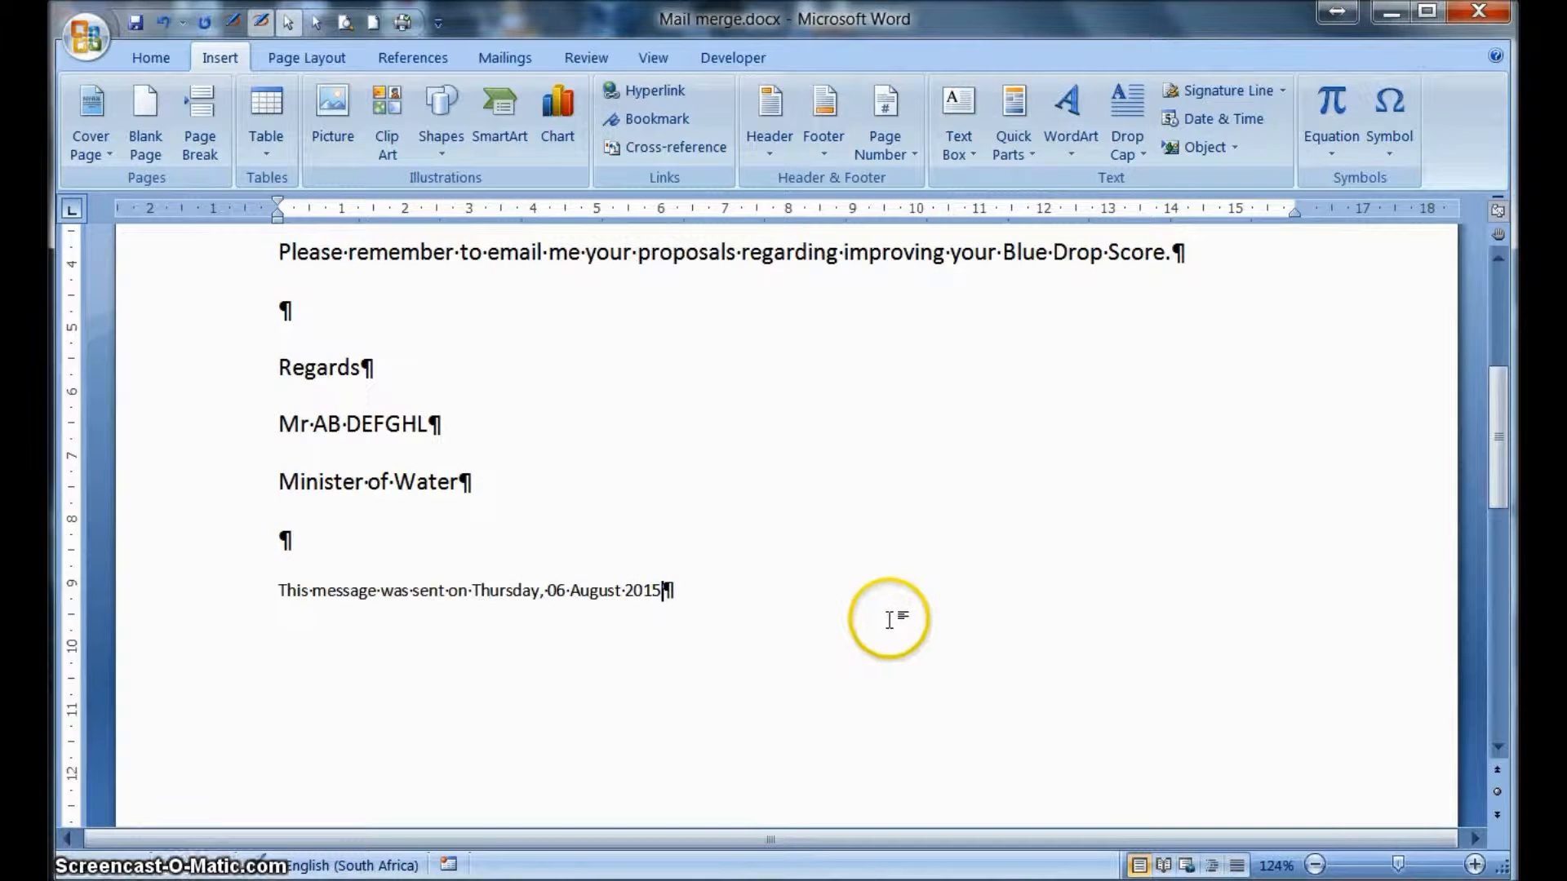
left_click(637, 595)
left_click(788, 612)
left_click(624, 609)
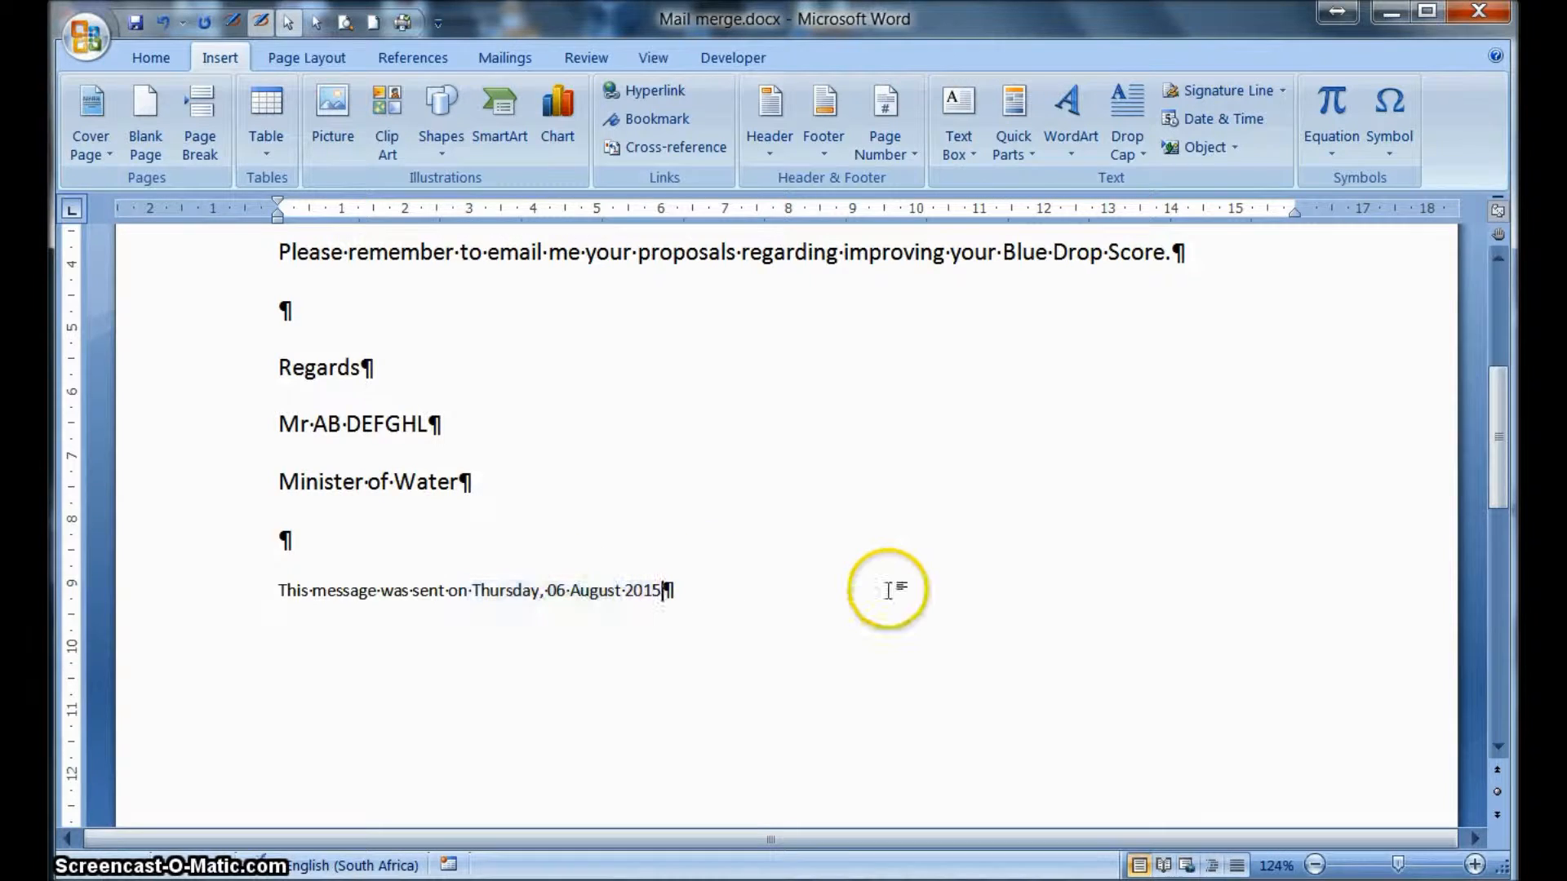
- Check instruction 3.9 in the exam PDF and insert the built-in Alphabet header in the Word letter
key("alt+Tab")
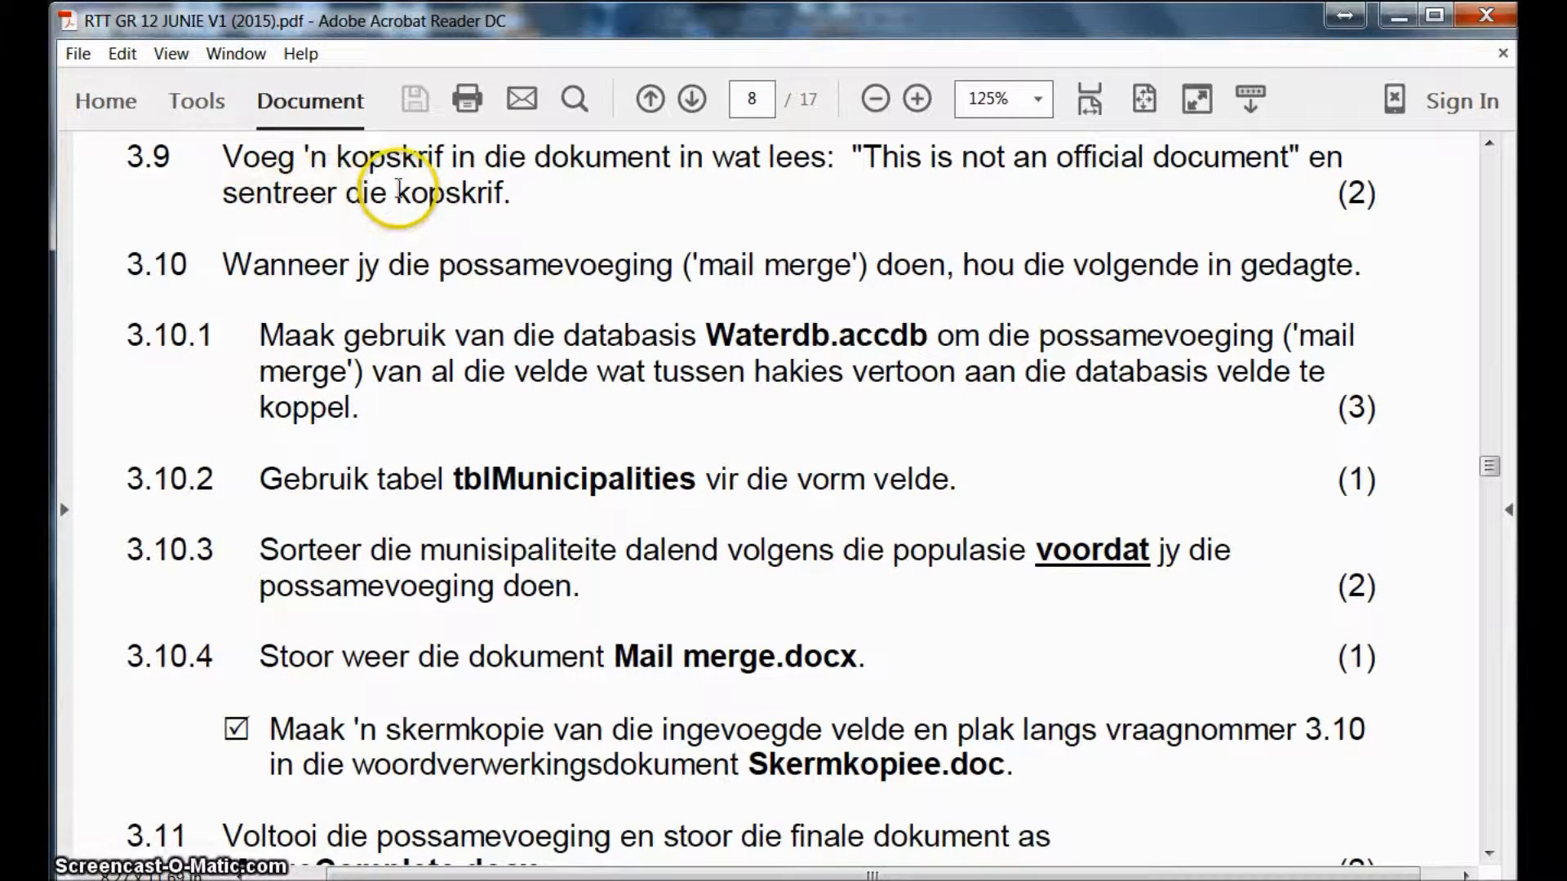
left_click(816, 880)
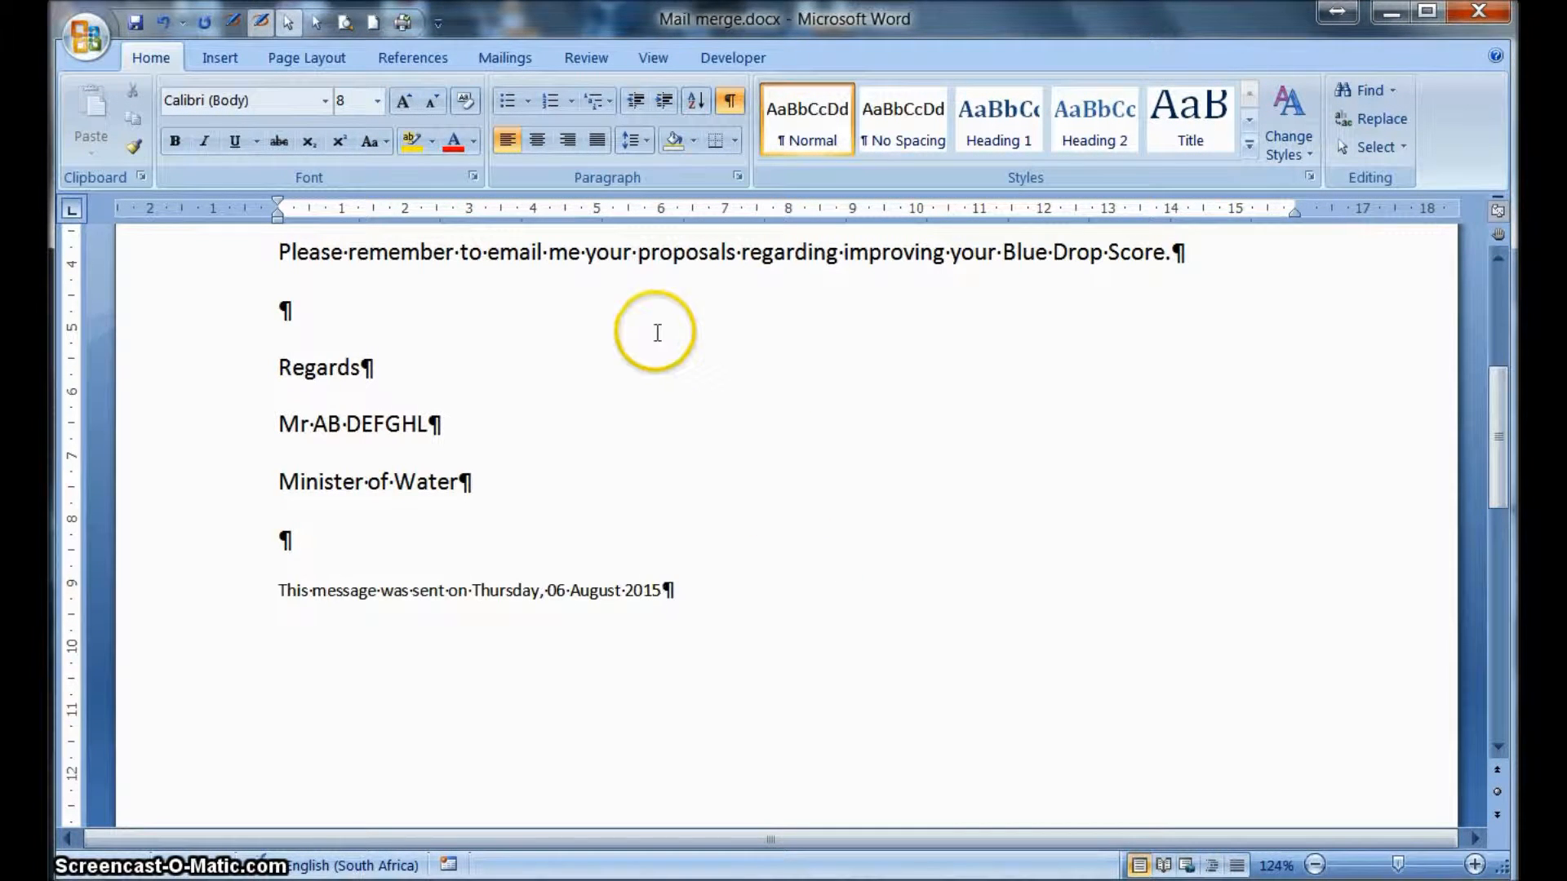
left_click(209, 62)
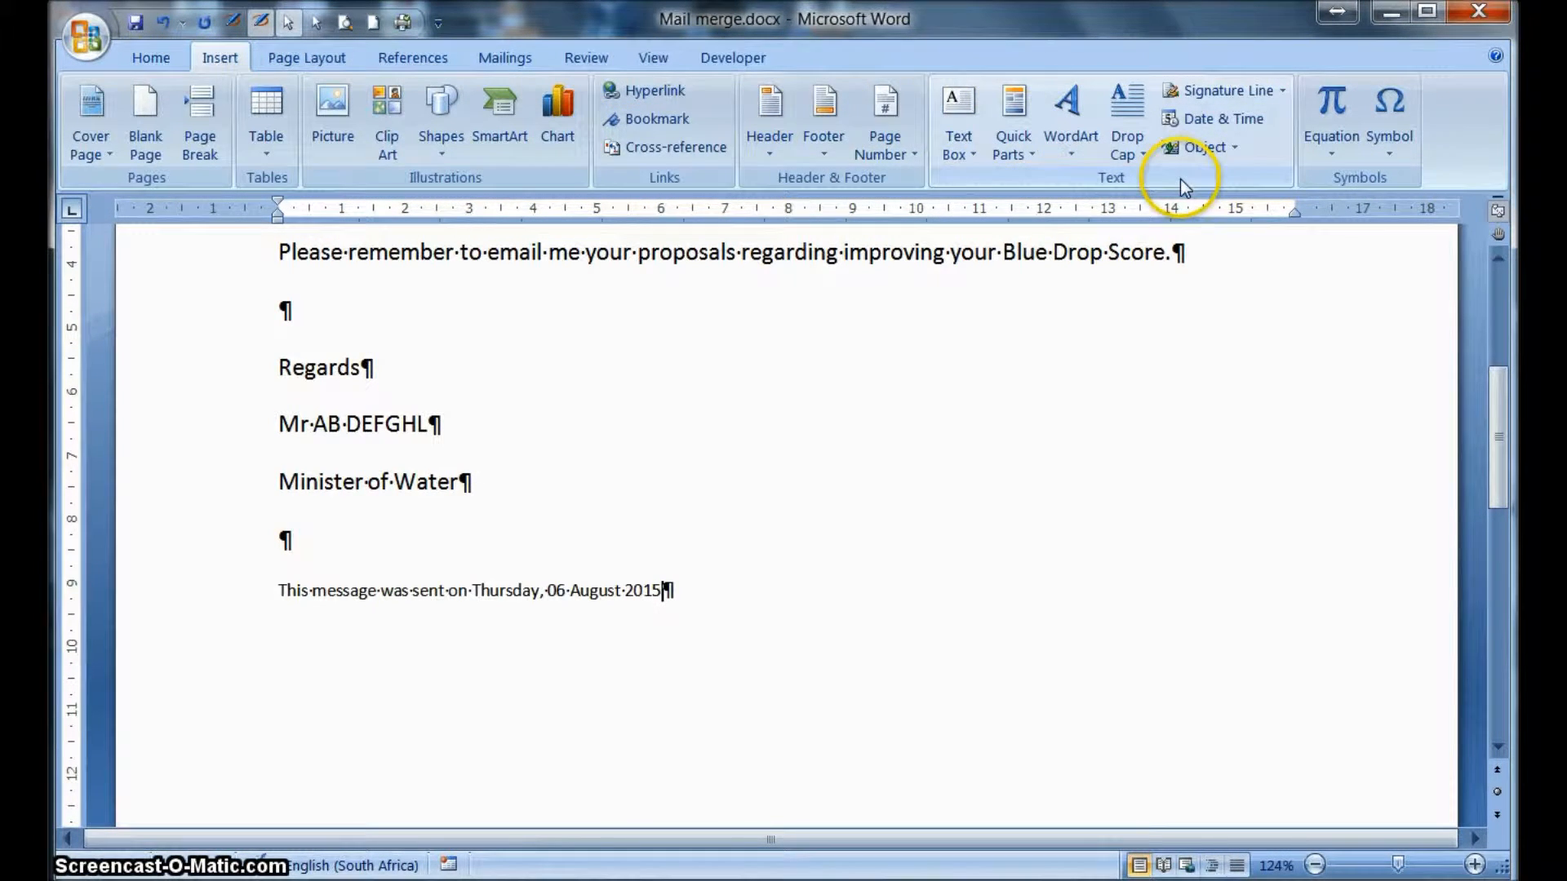
left_click(760, 106)
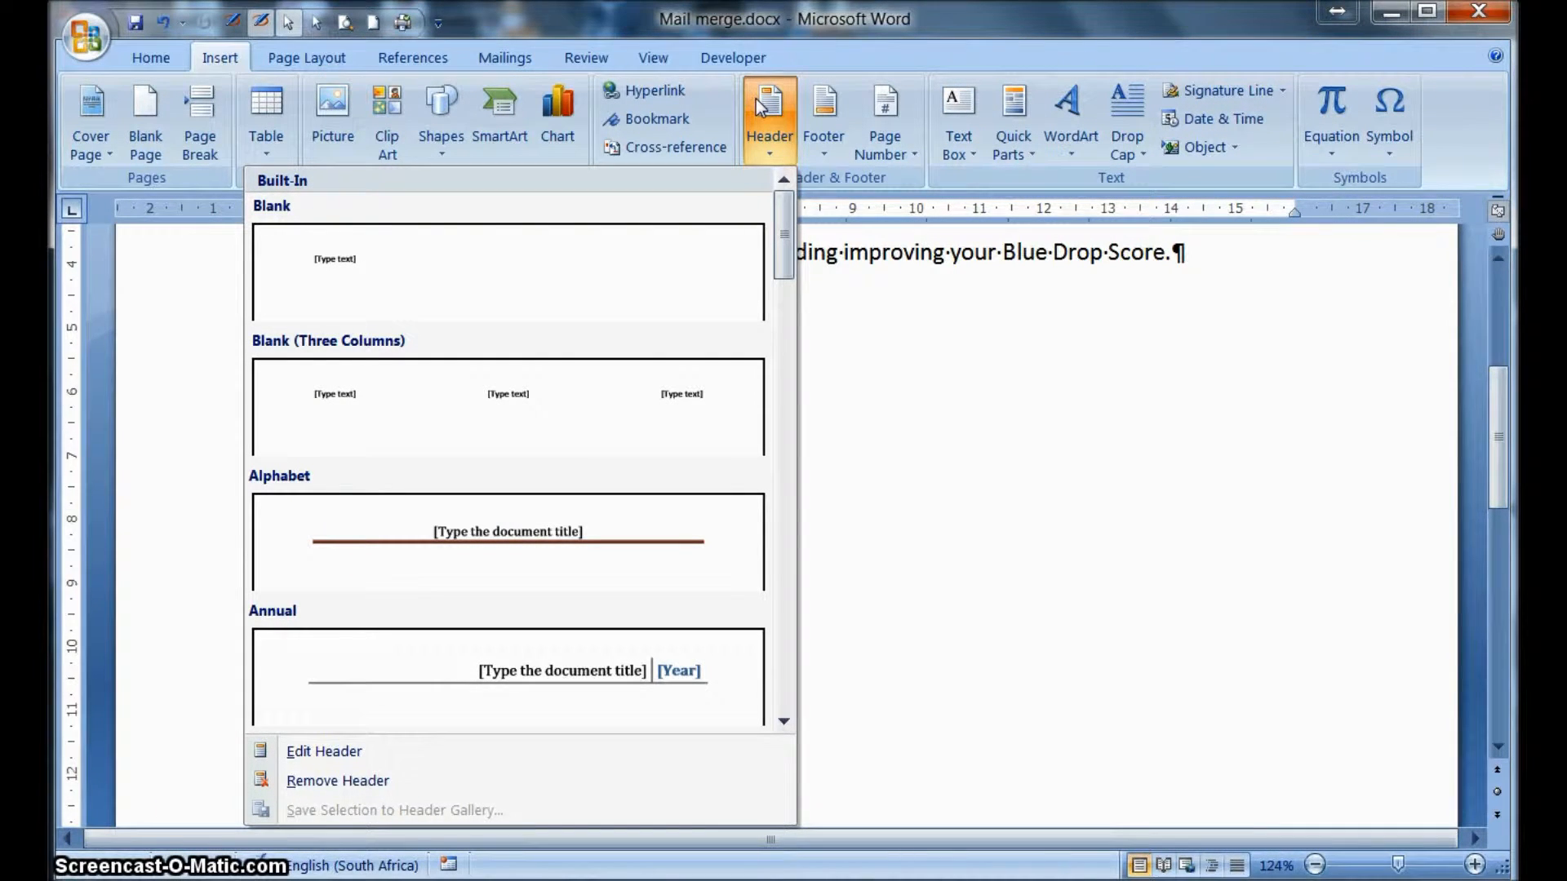
left_click(783, 722)
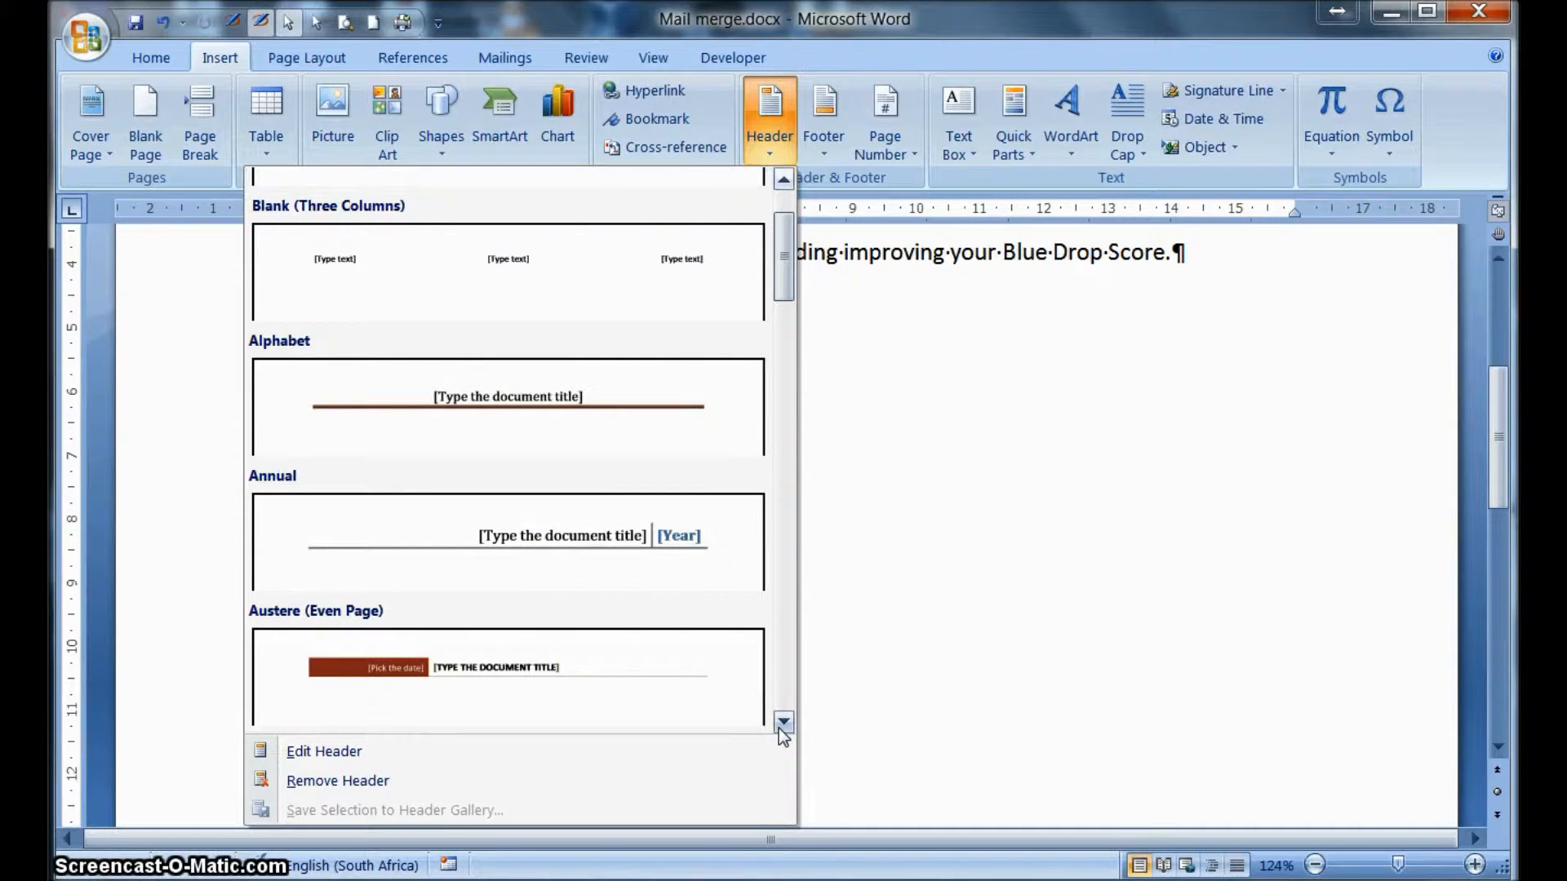
left_click(515, 410)
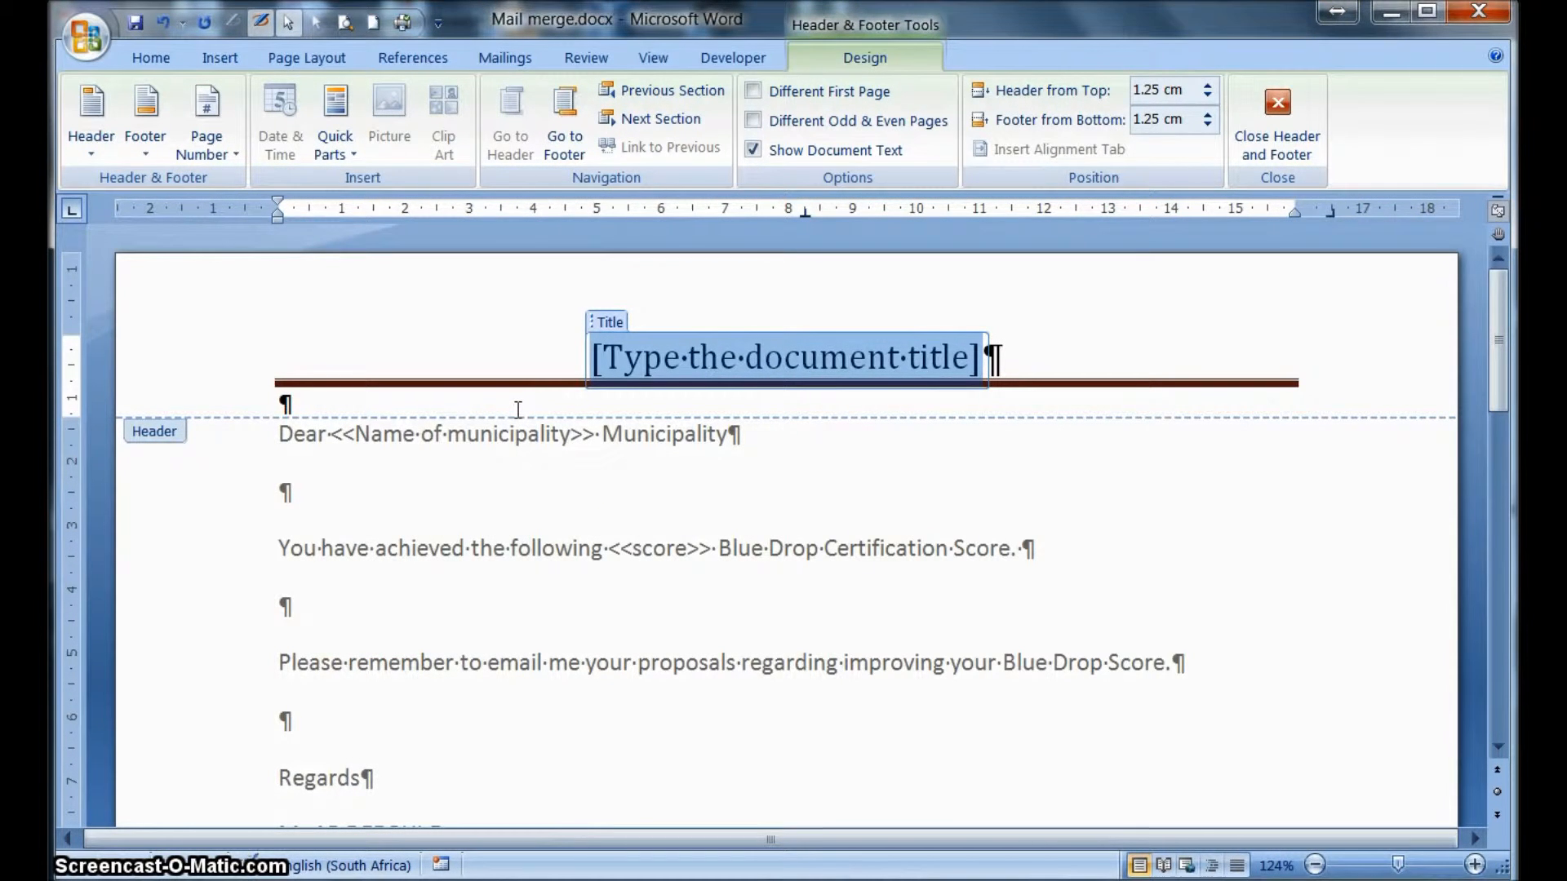
- Enter "This is not an official document" as the centred header title and return to the document body
type("This is nog")
type(" an")
key("BackSpace")
key("BackSpace")
key("BackSpace")
key("BackSpace")
type("t an official ")
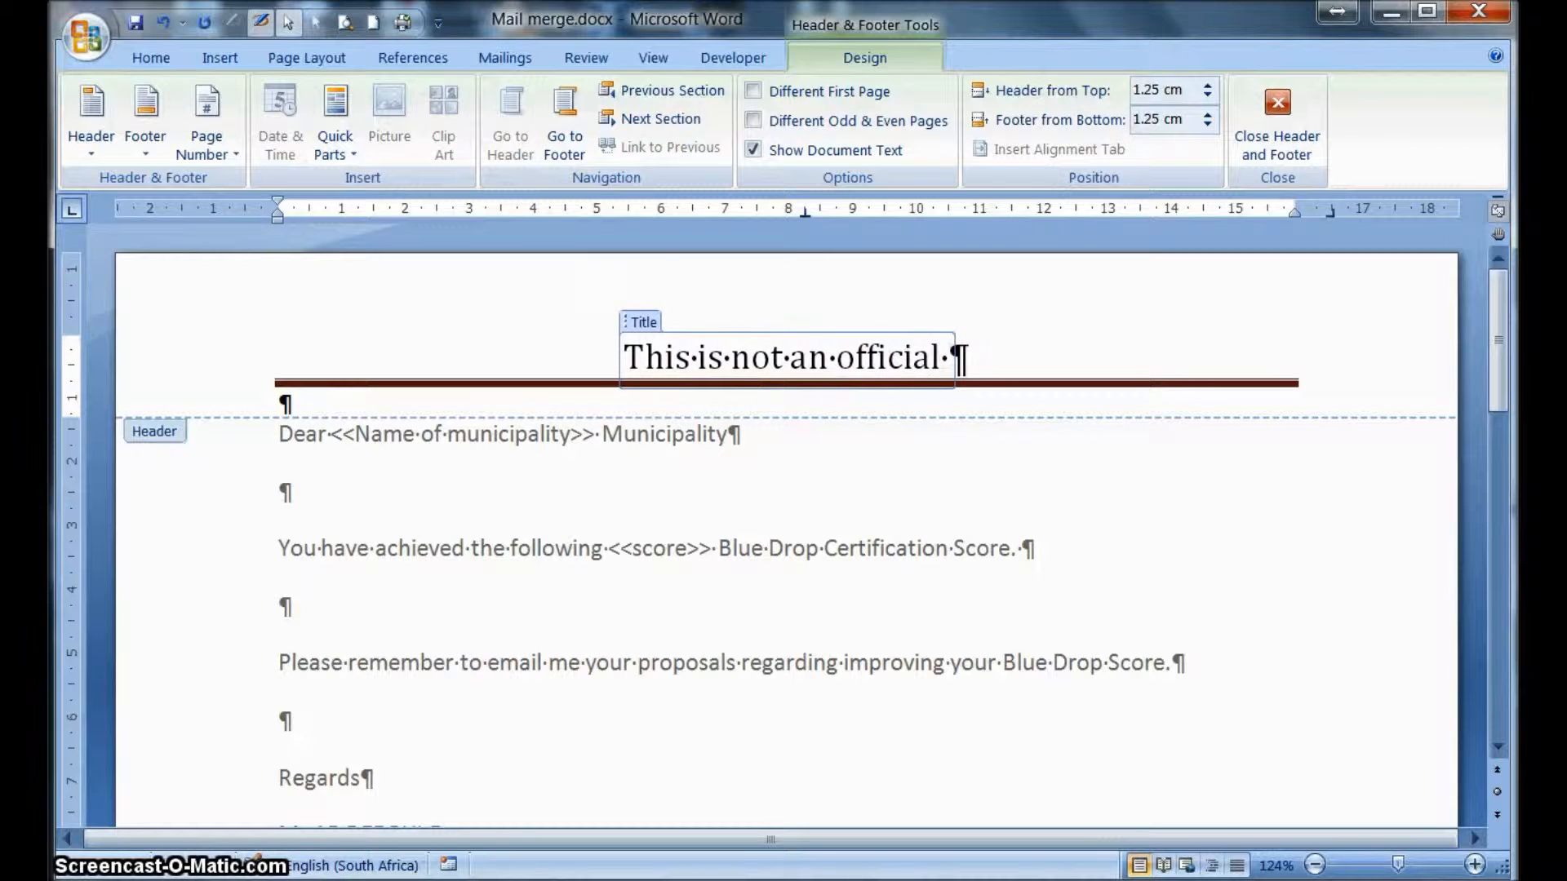
type("dok")
key("BackSpace")
type("cument")
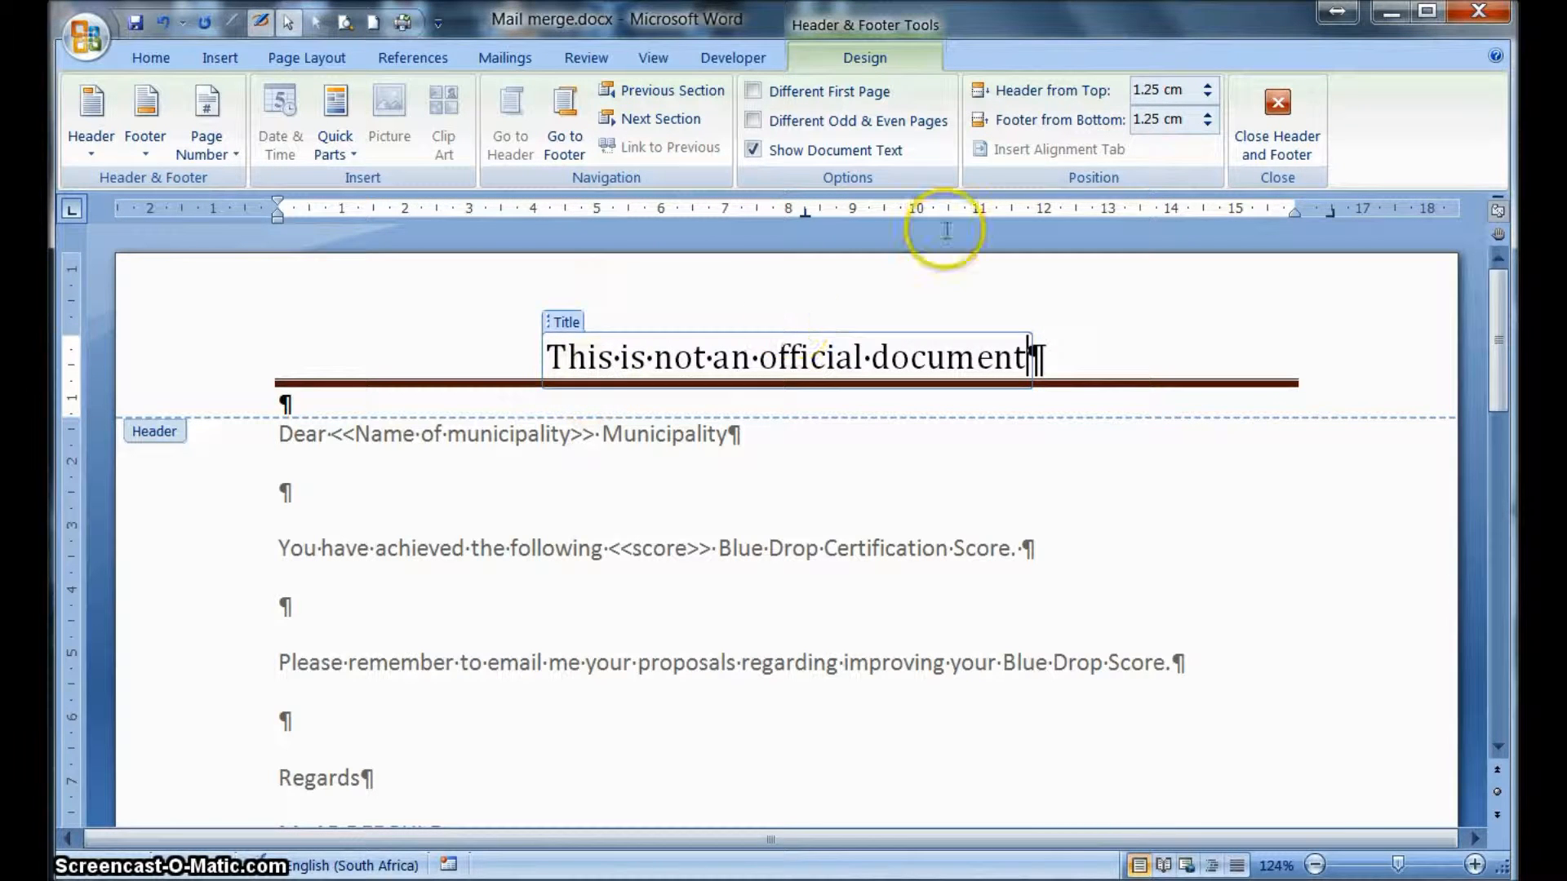
left_click(1297, 127)
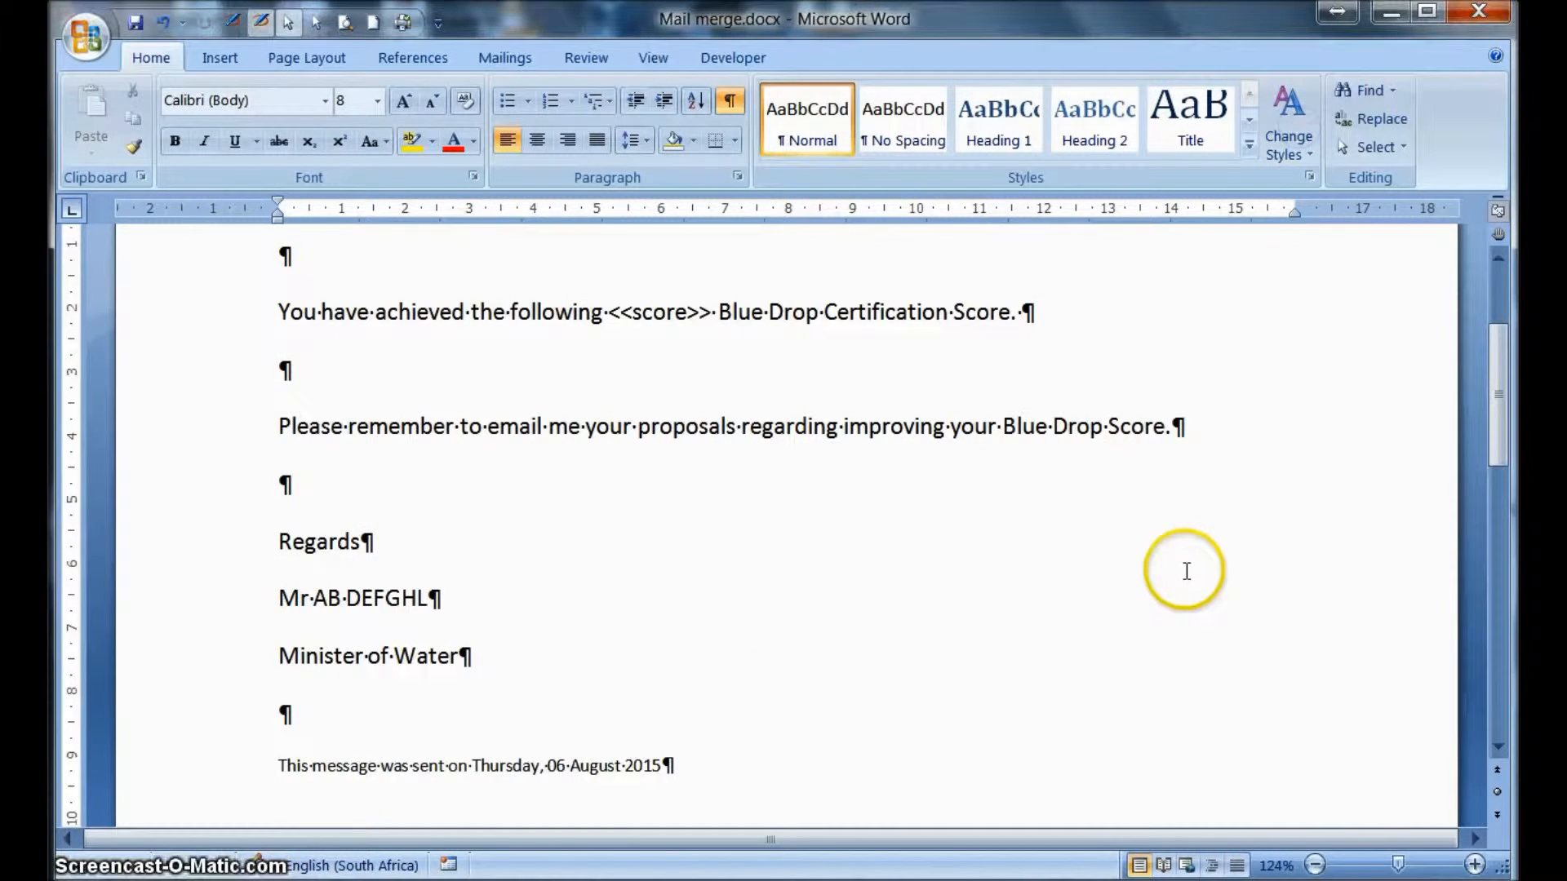
scroll(1187, 571, "up", 3)
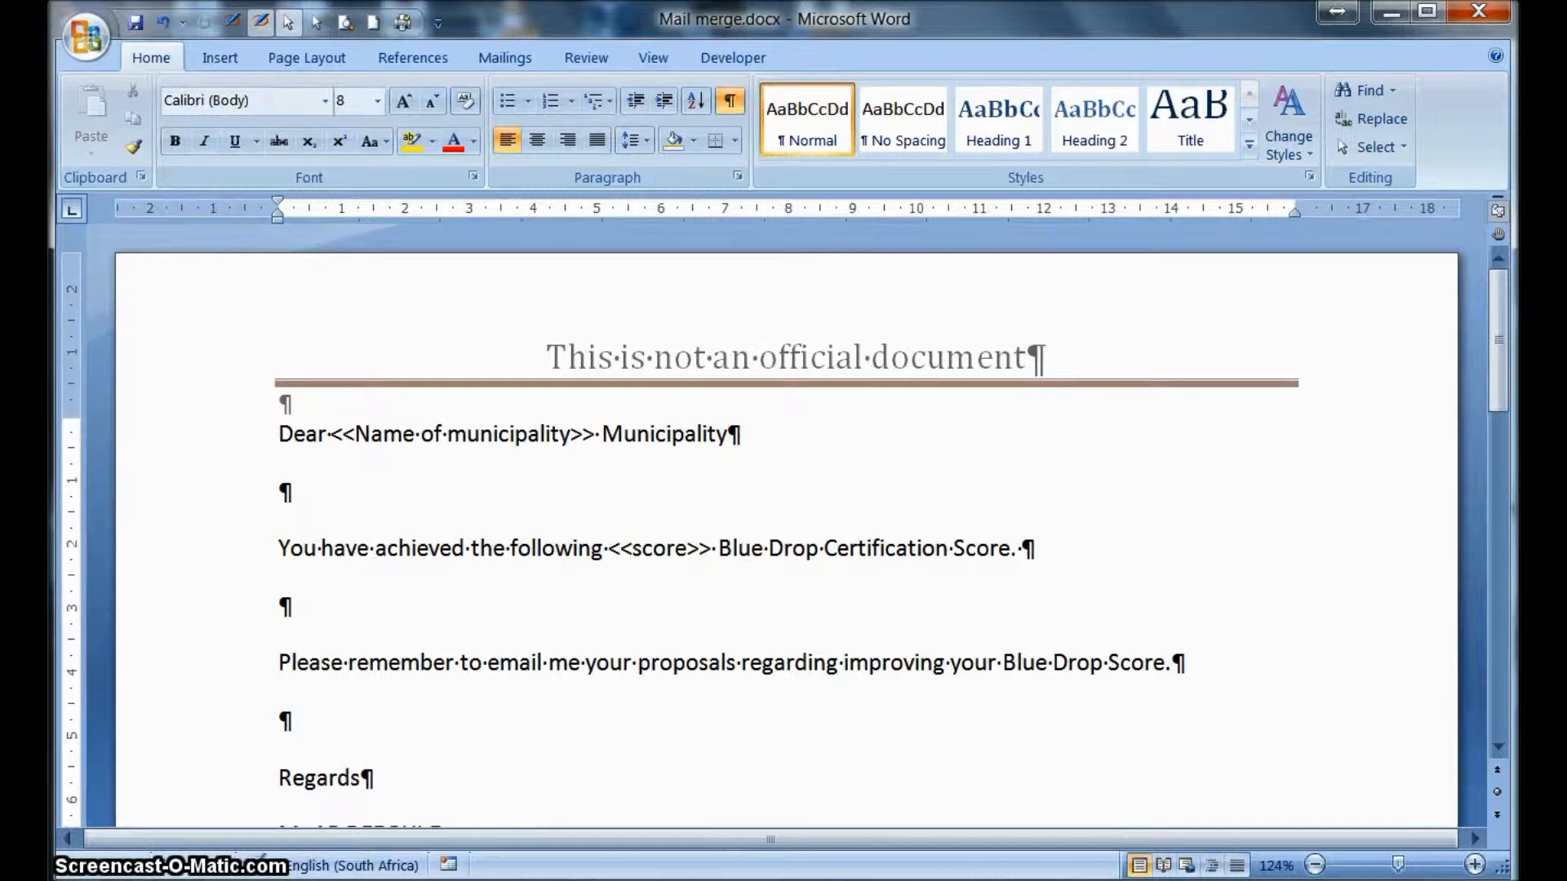
- Read instructions 3.10 to 3.11 in the exam PDF and return to the letter in Word
key("alt+Tab")
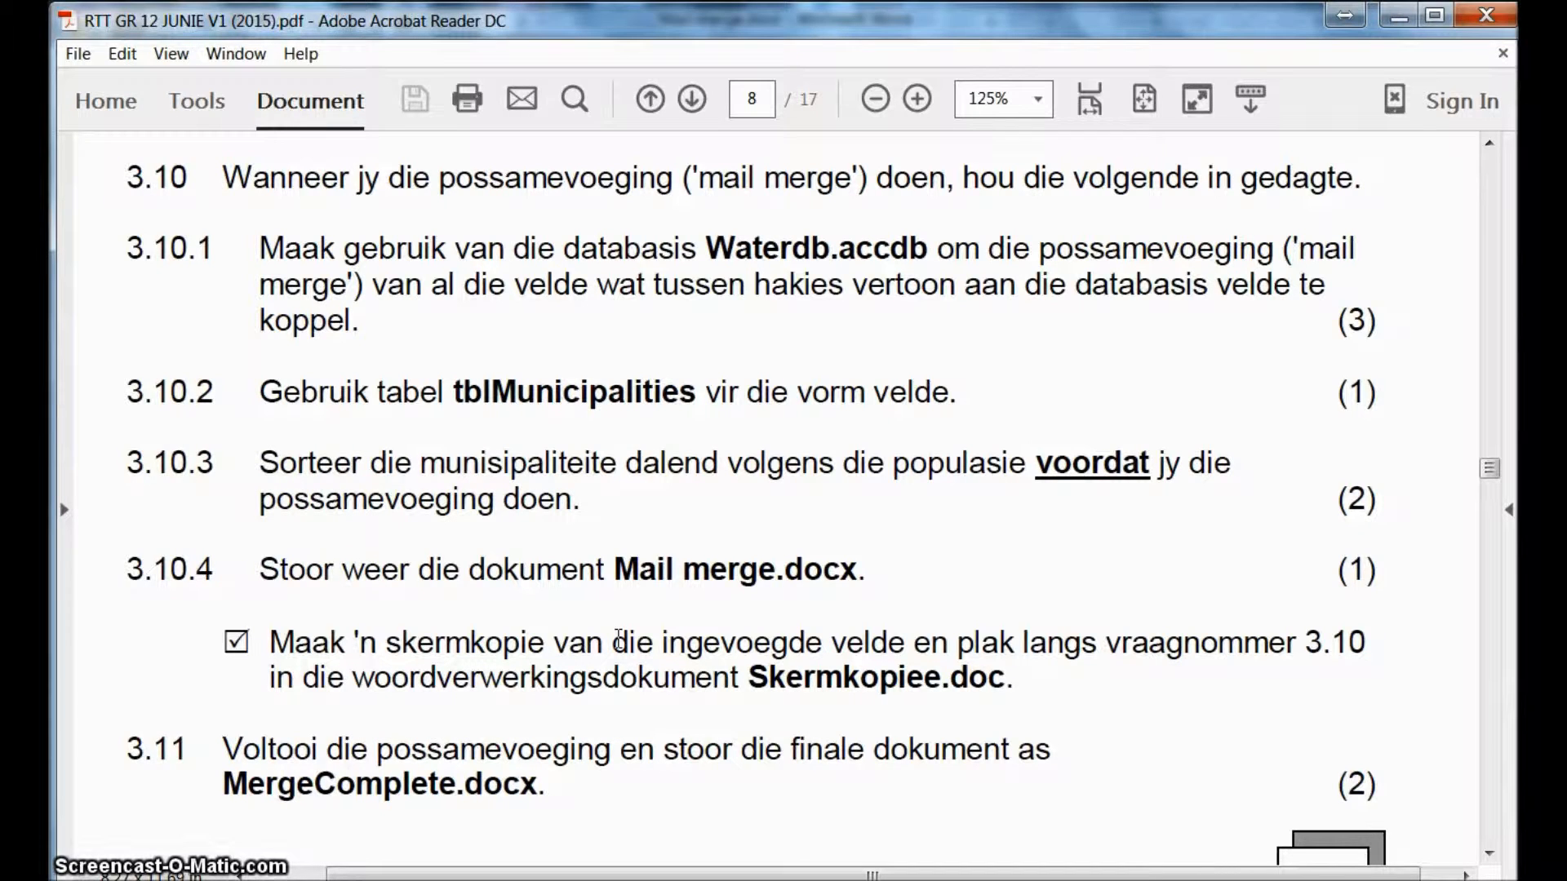
left_click(585, 692)
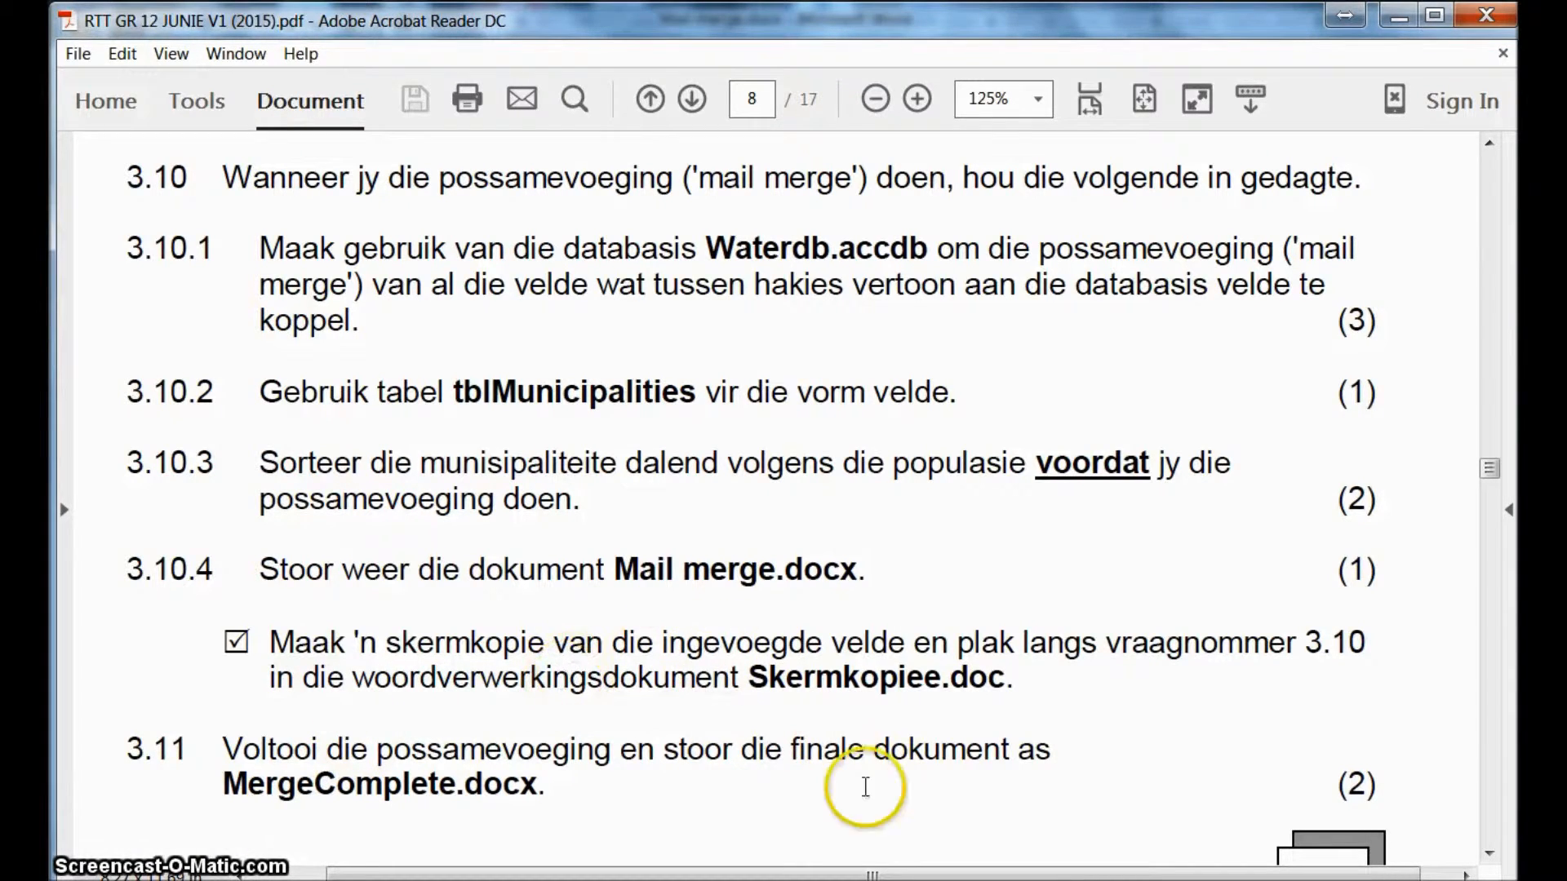
key("alt+Tab")
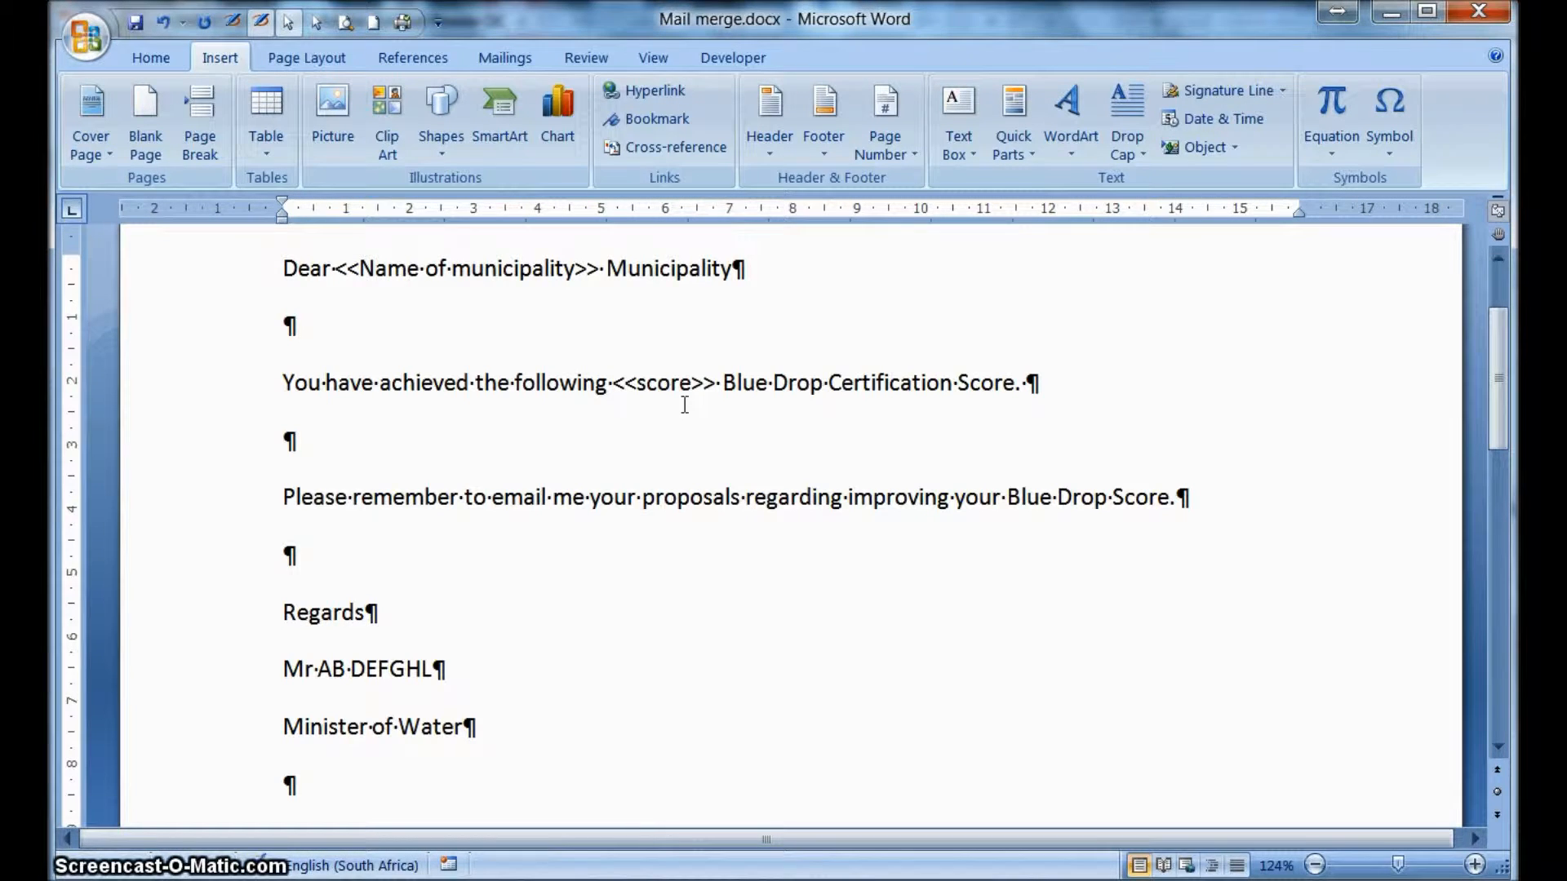
- Start the Step by Step Mail Merge Wizard for the letter
left_click(518, 65)
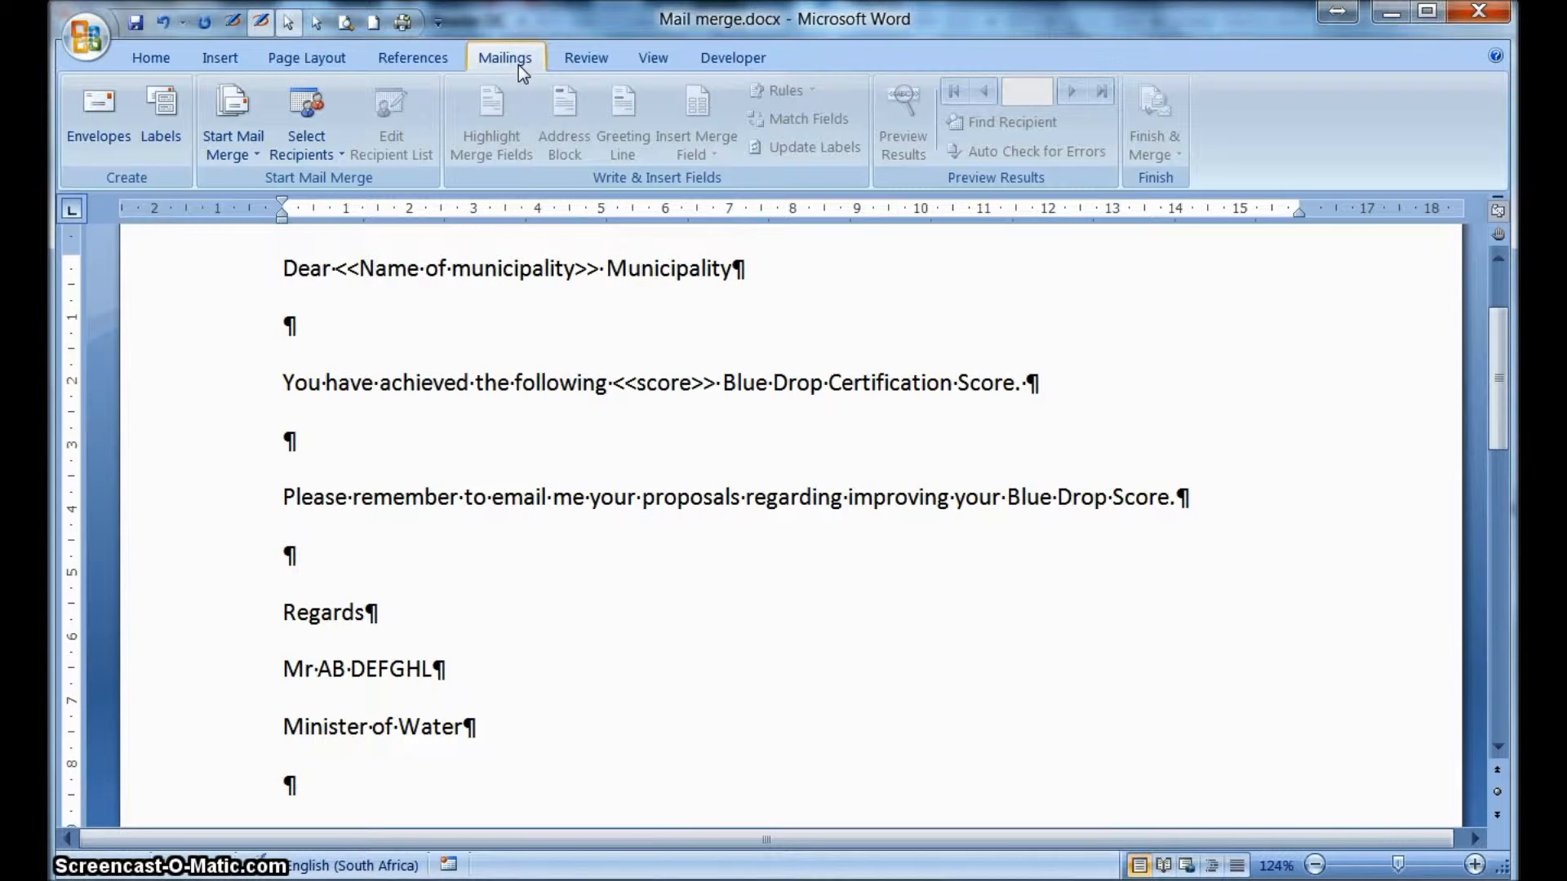
left_click(231, 162)
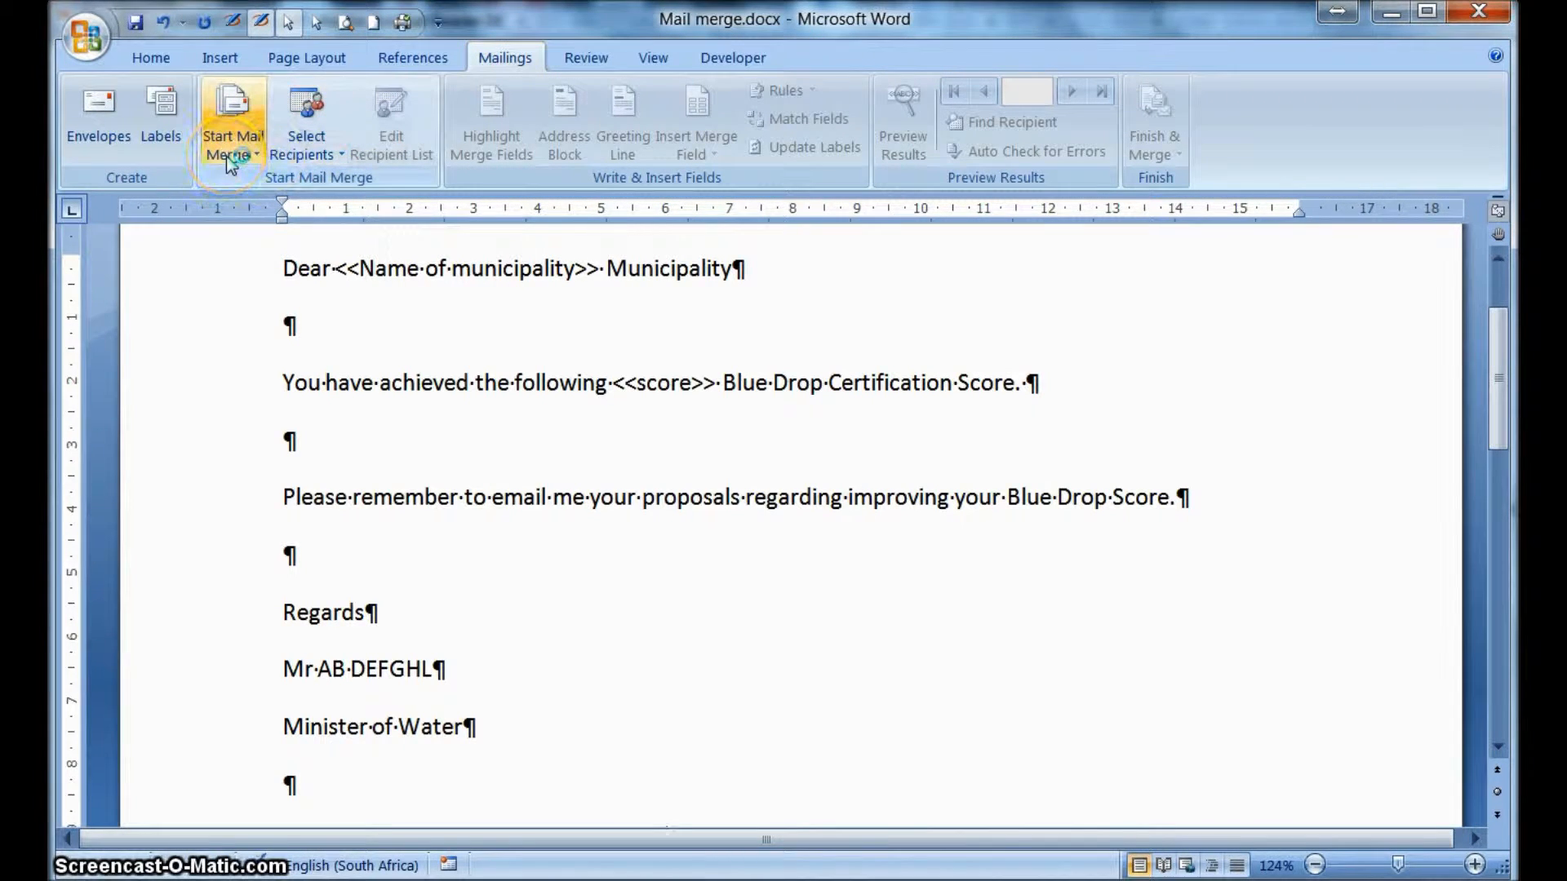
left_click(227, 155)
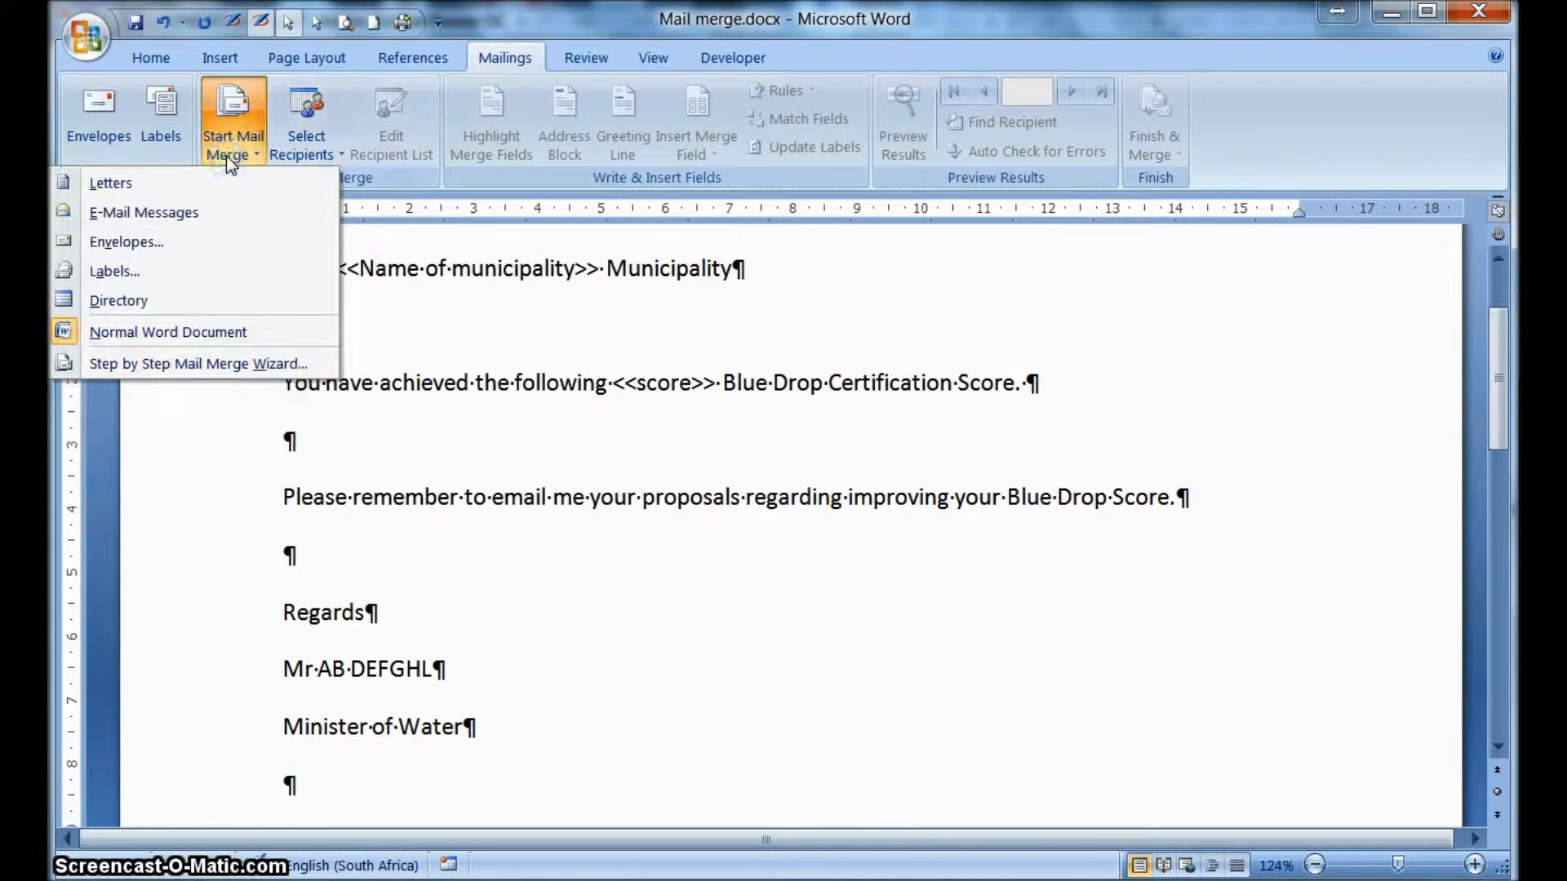
left_click(147, 367)
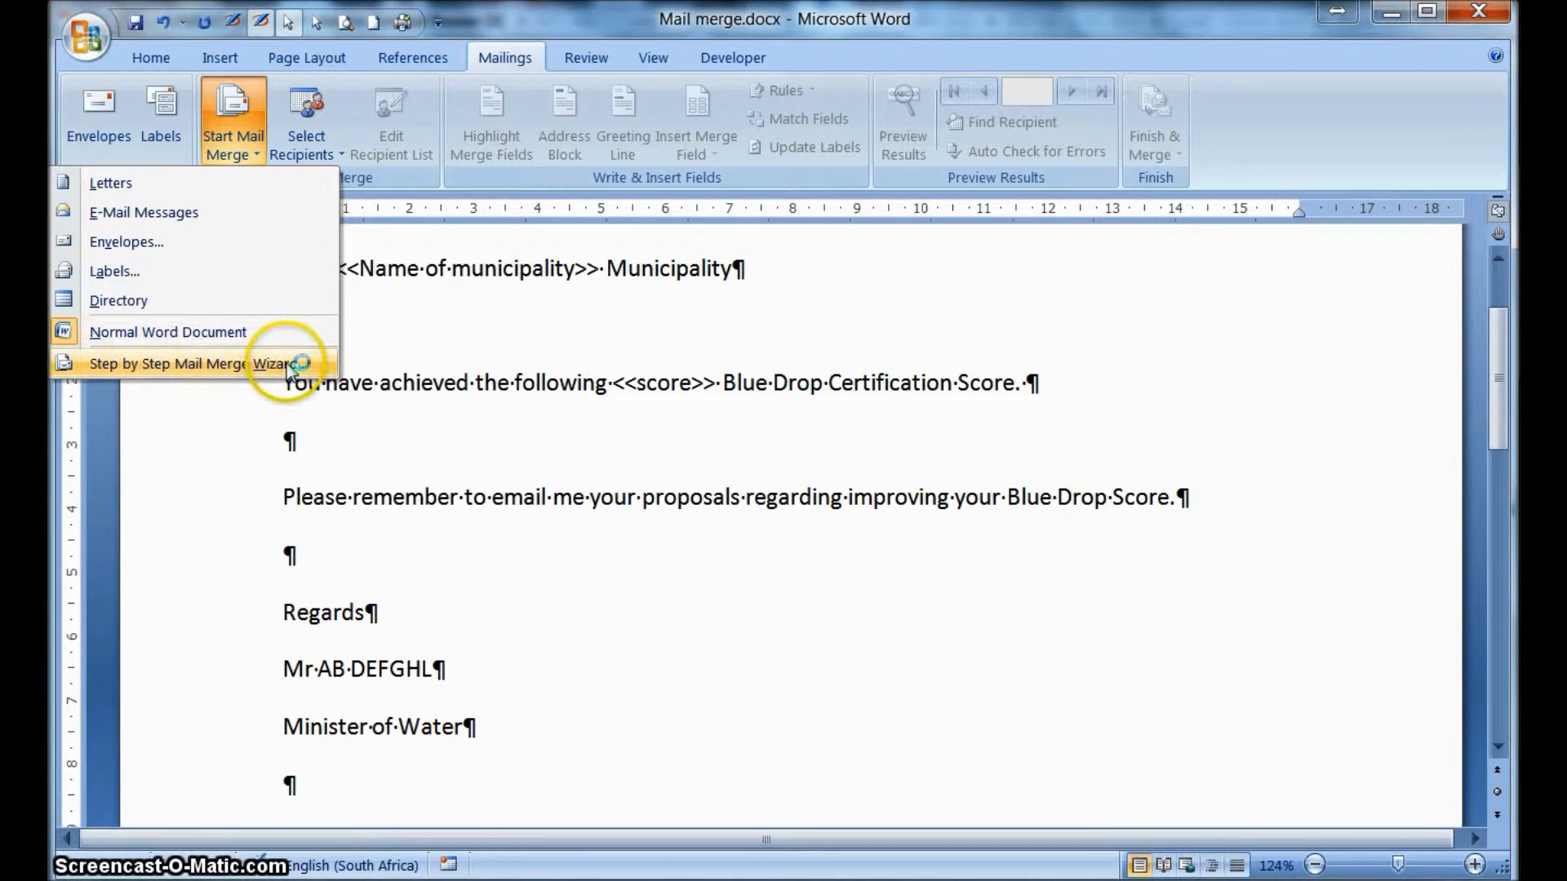
left_click(309, 149)
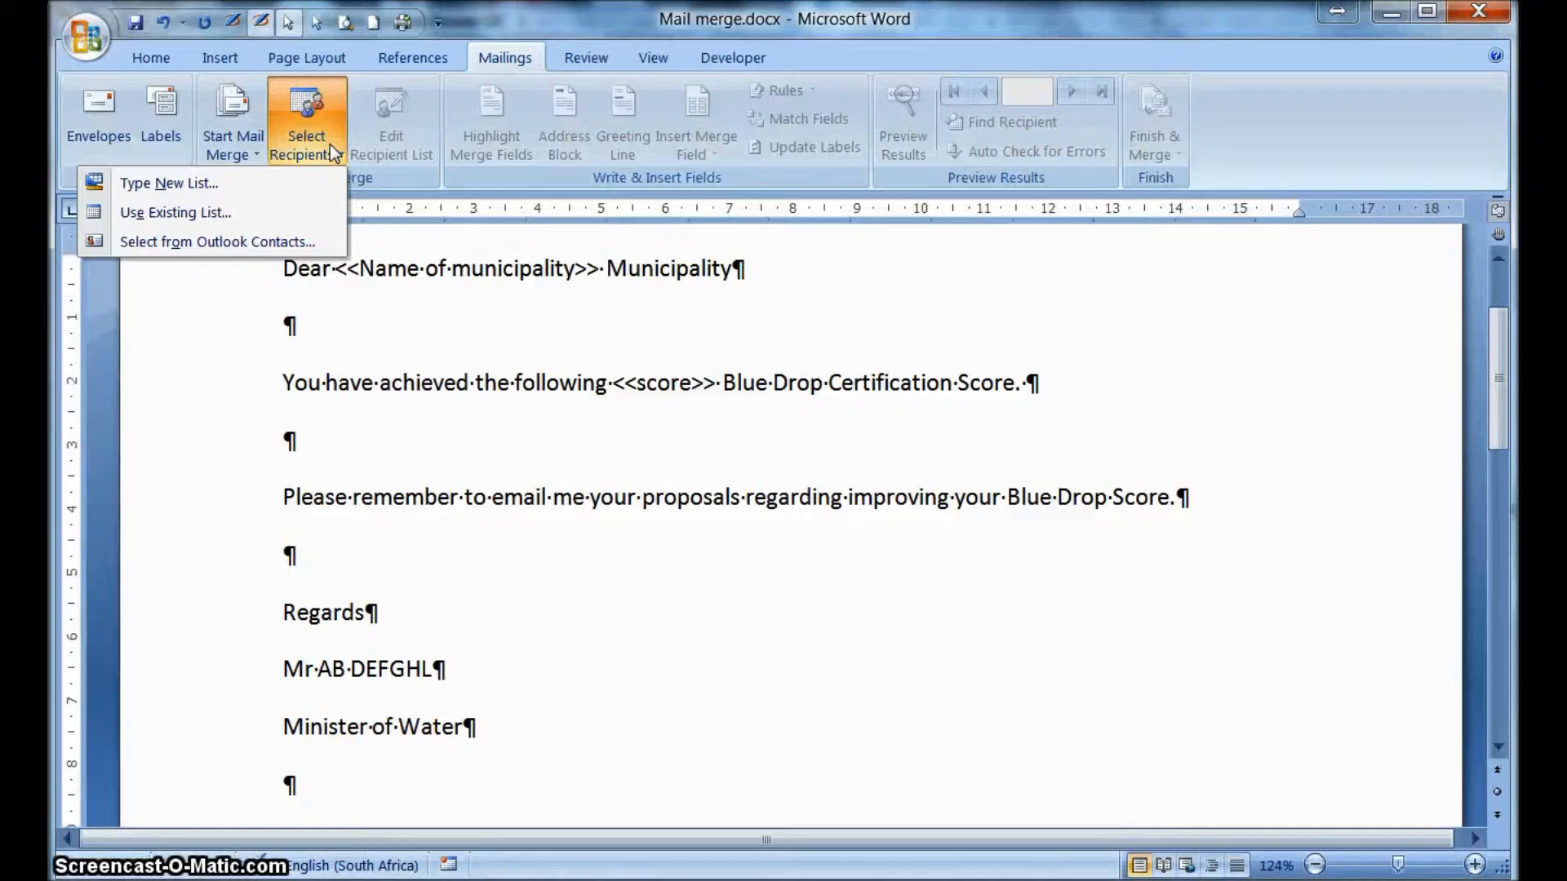
left_click(232, 149)
left_click(199, 368)
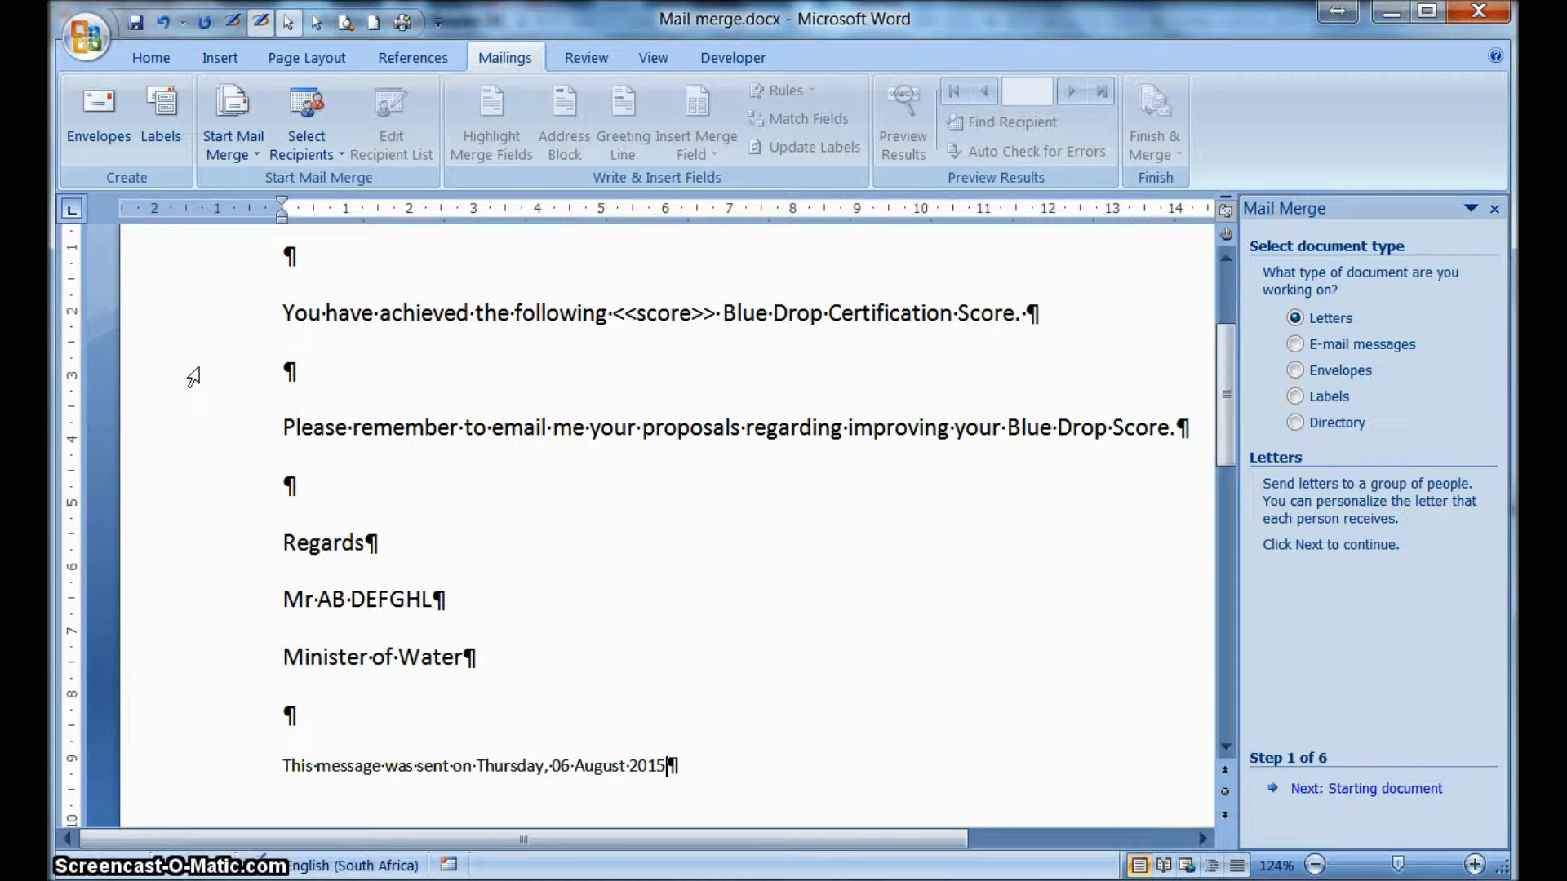
- Keep Letters as the merge document type and the current document as the starting document, and proceed to recipient selection
left_click(1385, 334)
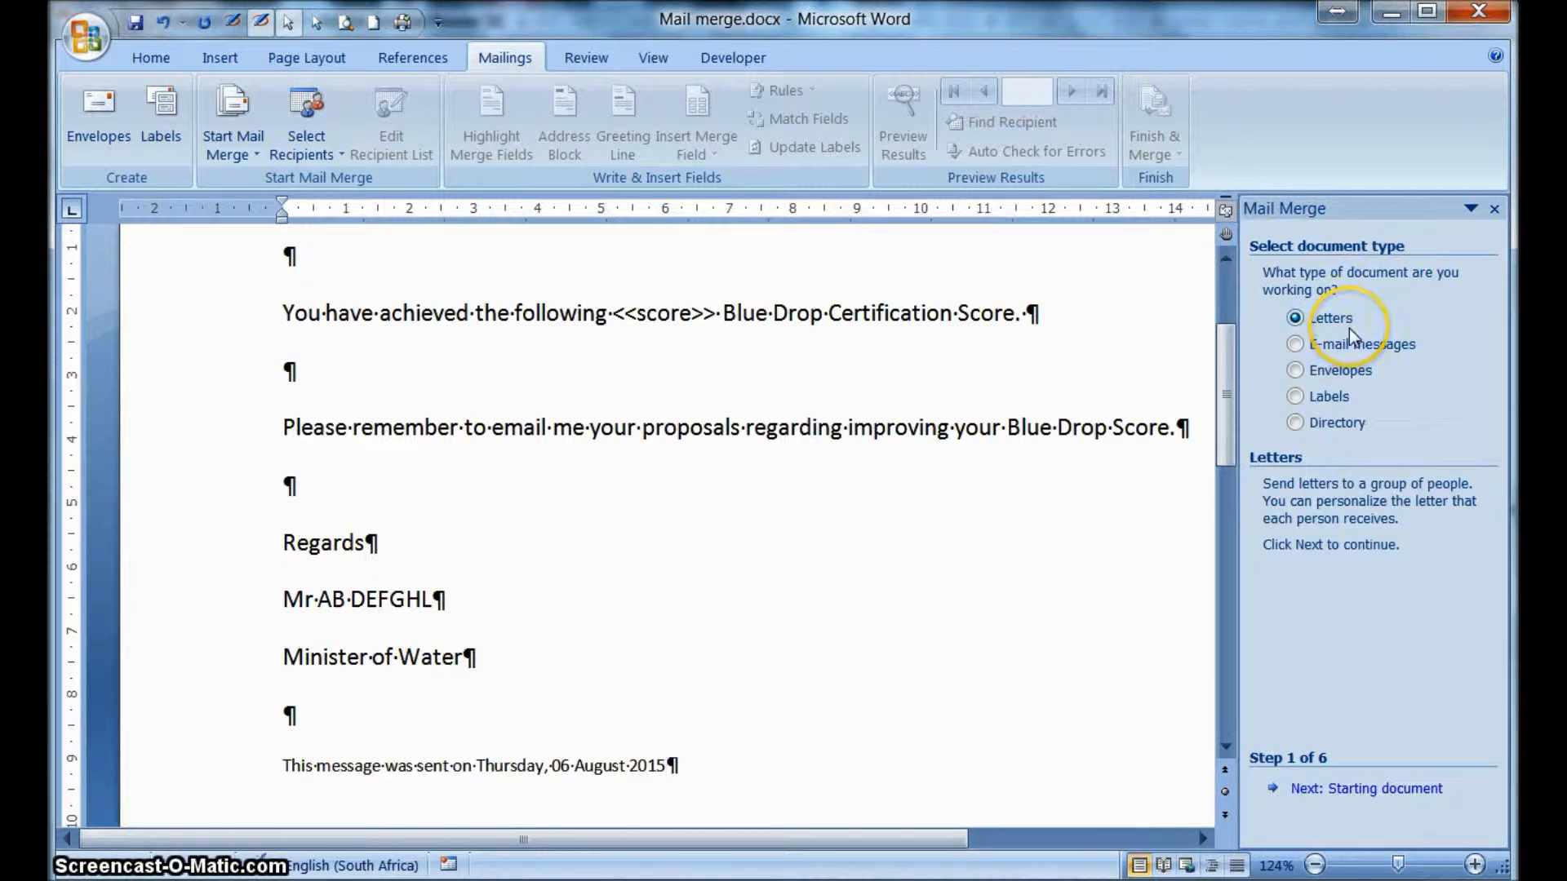
left_click(1389, 790)
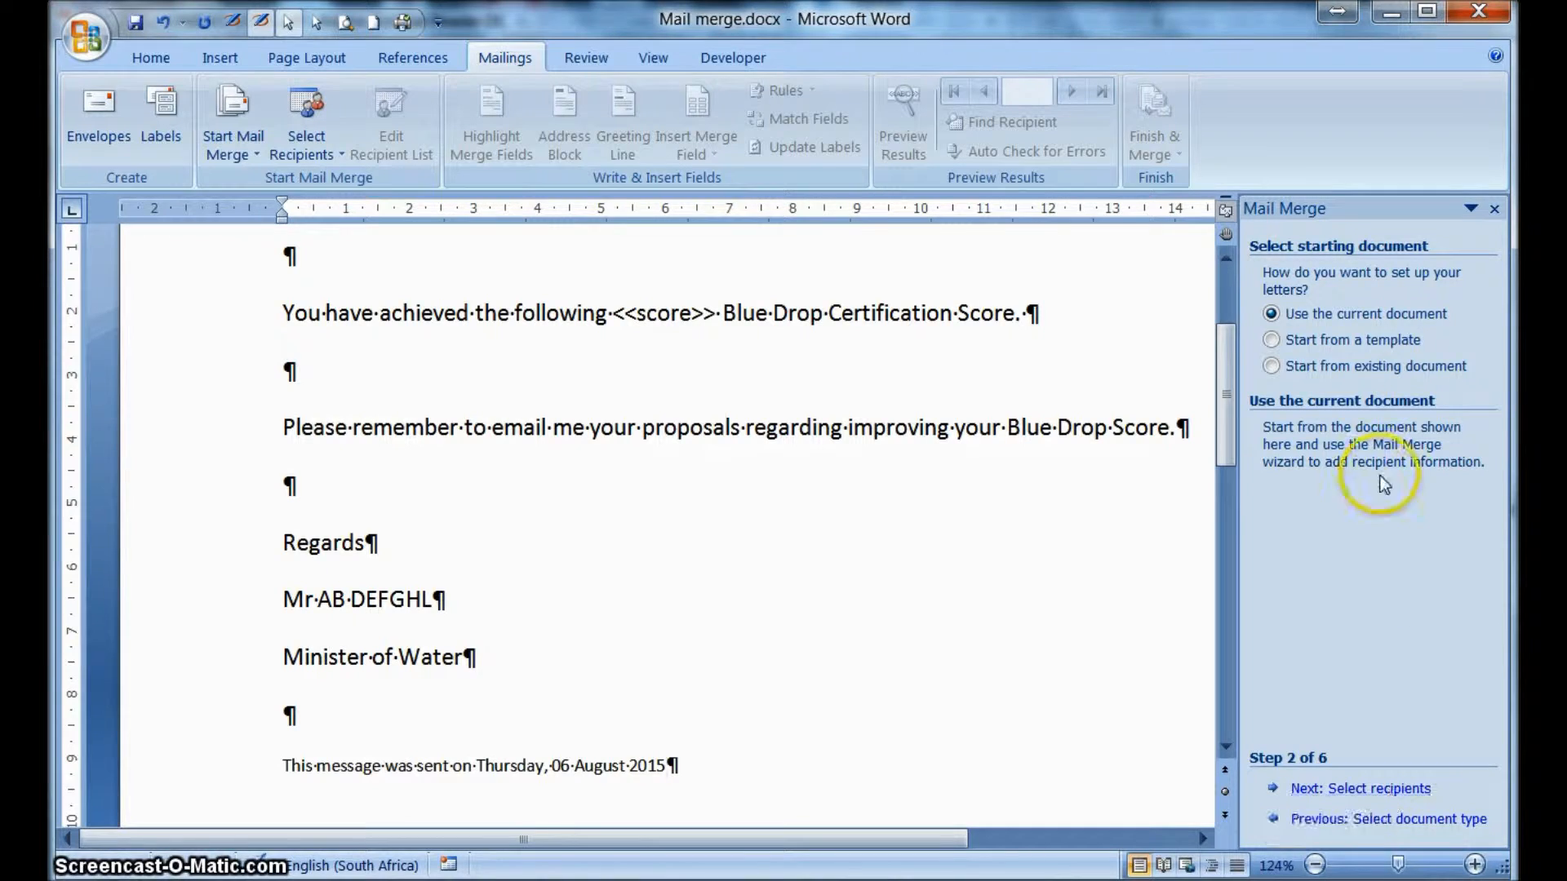
left_click(1296, 296)
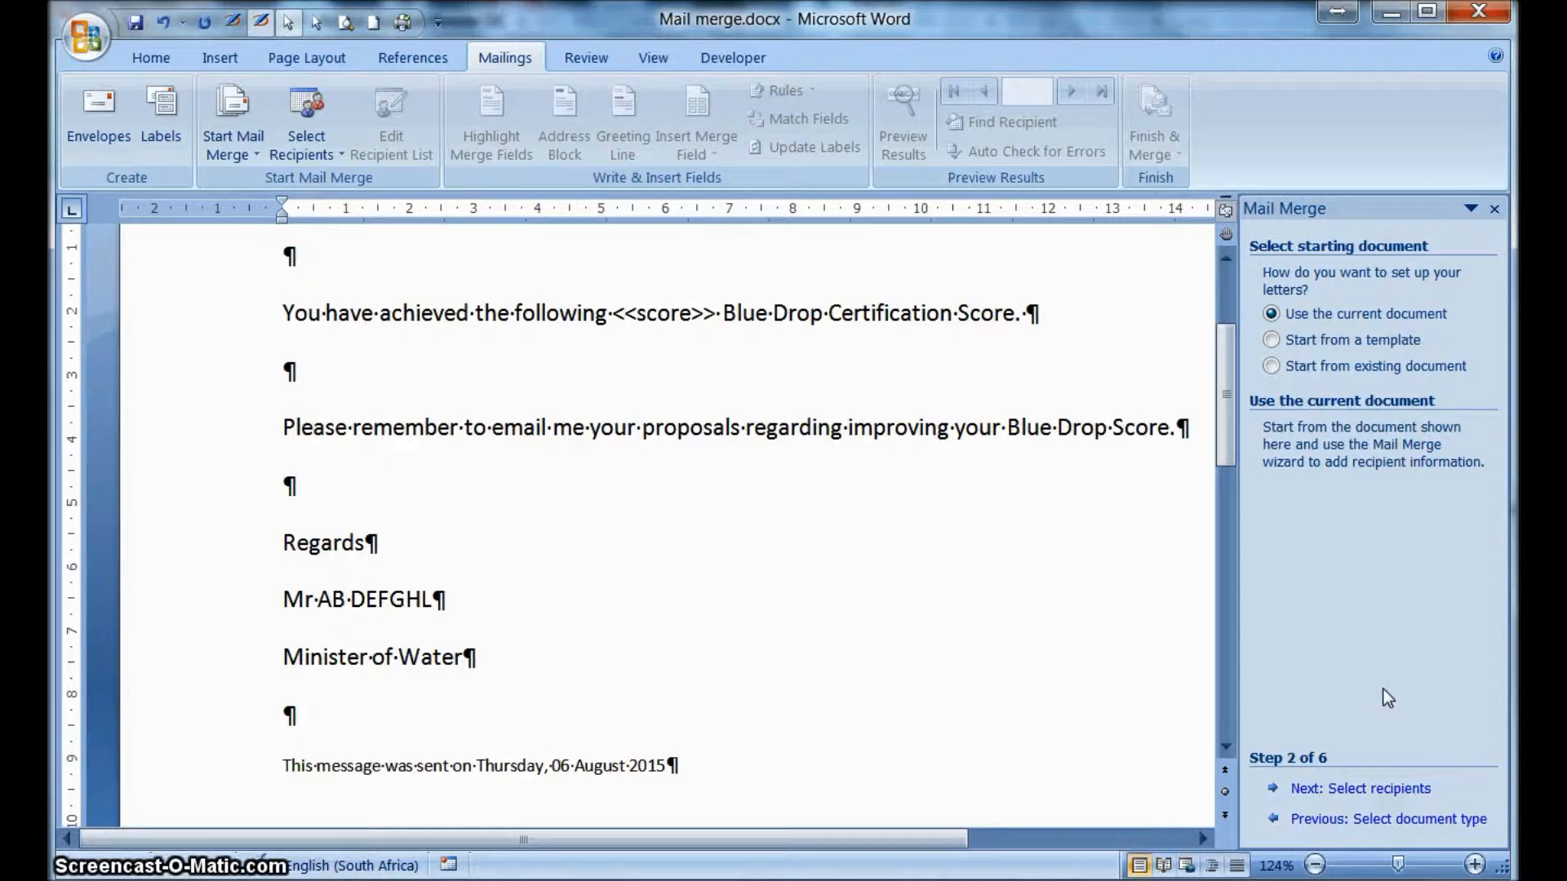
left_click(1380, 790)
- Use the existing list Waterdb.accdb from the Desktop as the recipient source, with the table tblMunicipalities
left_click(1331, 280)
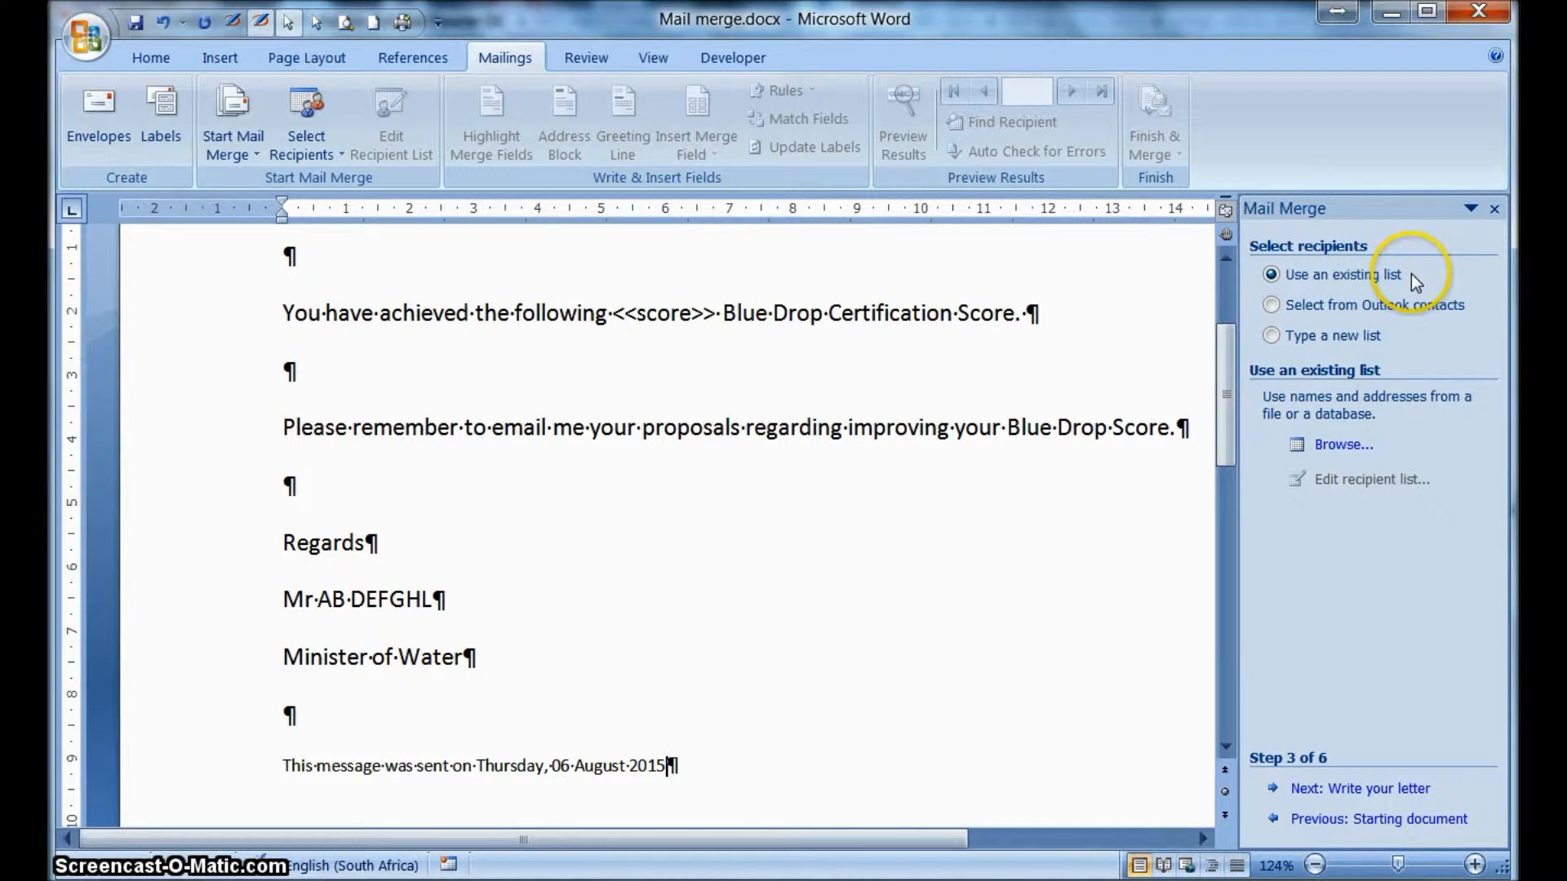
left_click(1338, 449)
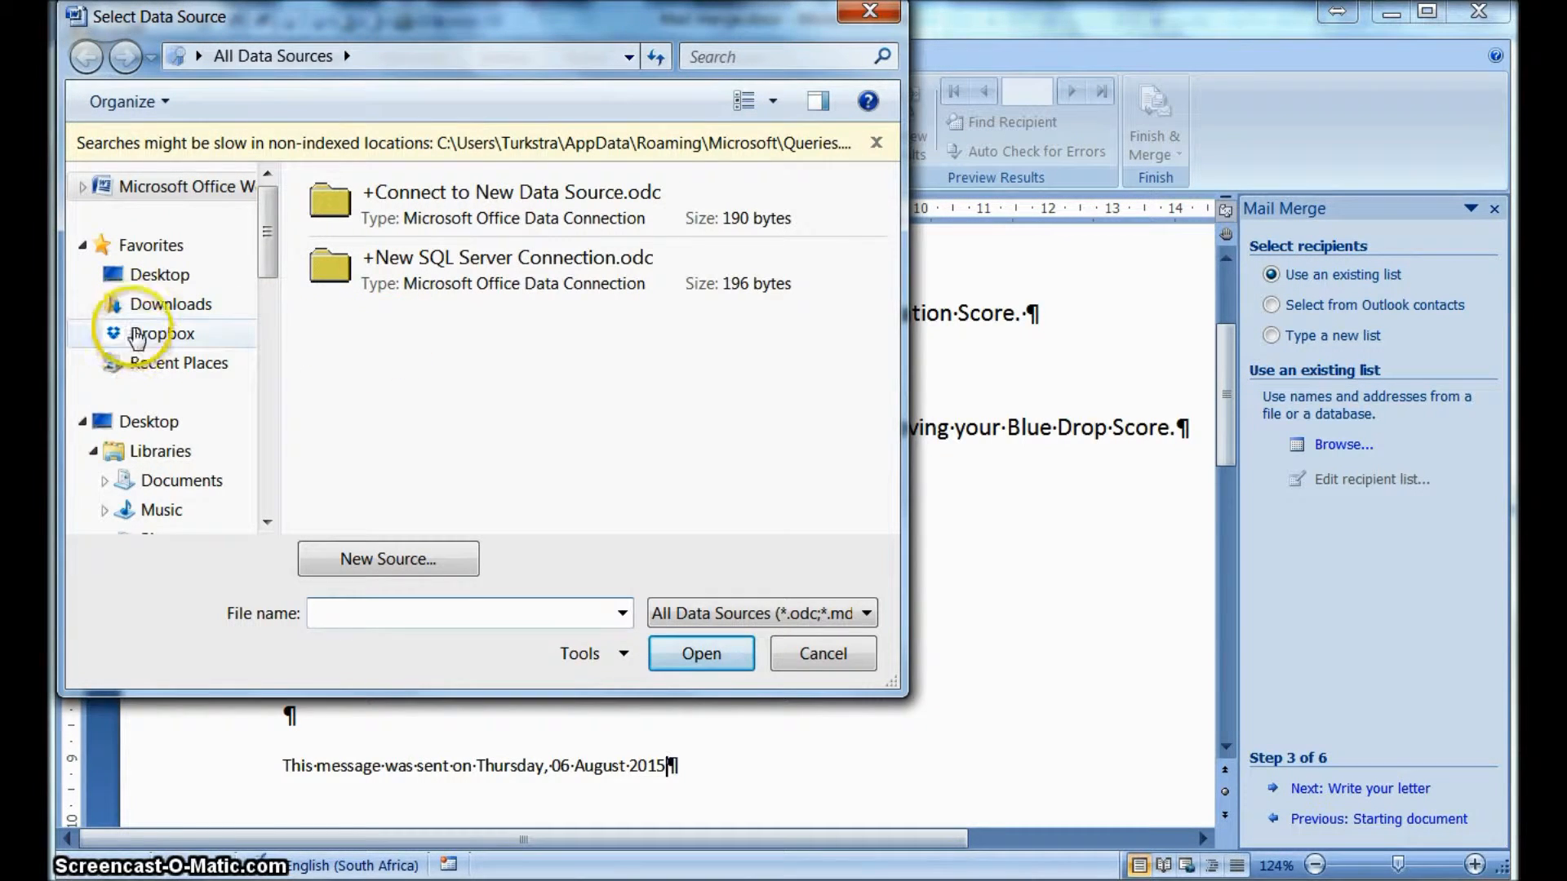
left_click(135, 275)
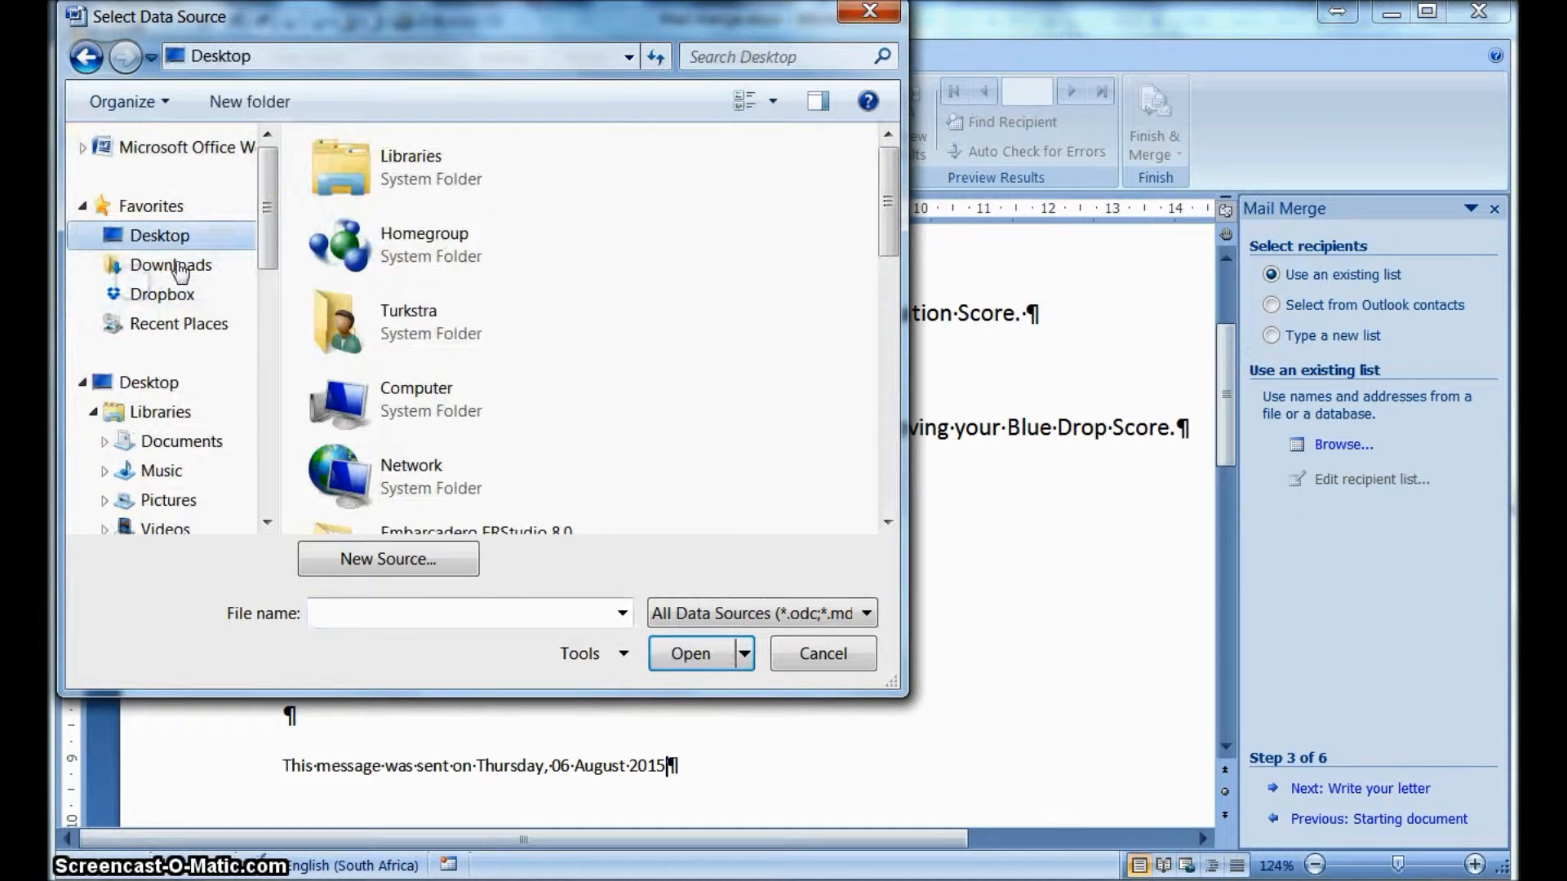
left_click_drag(889, 214, 888, 496)
left_click(442, 418)
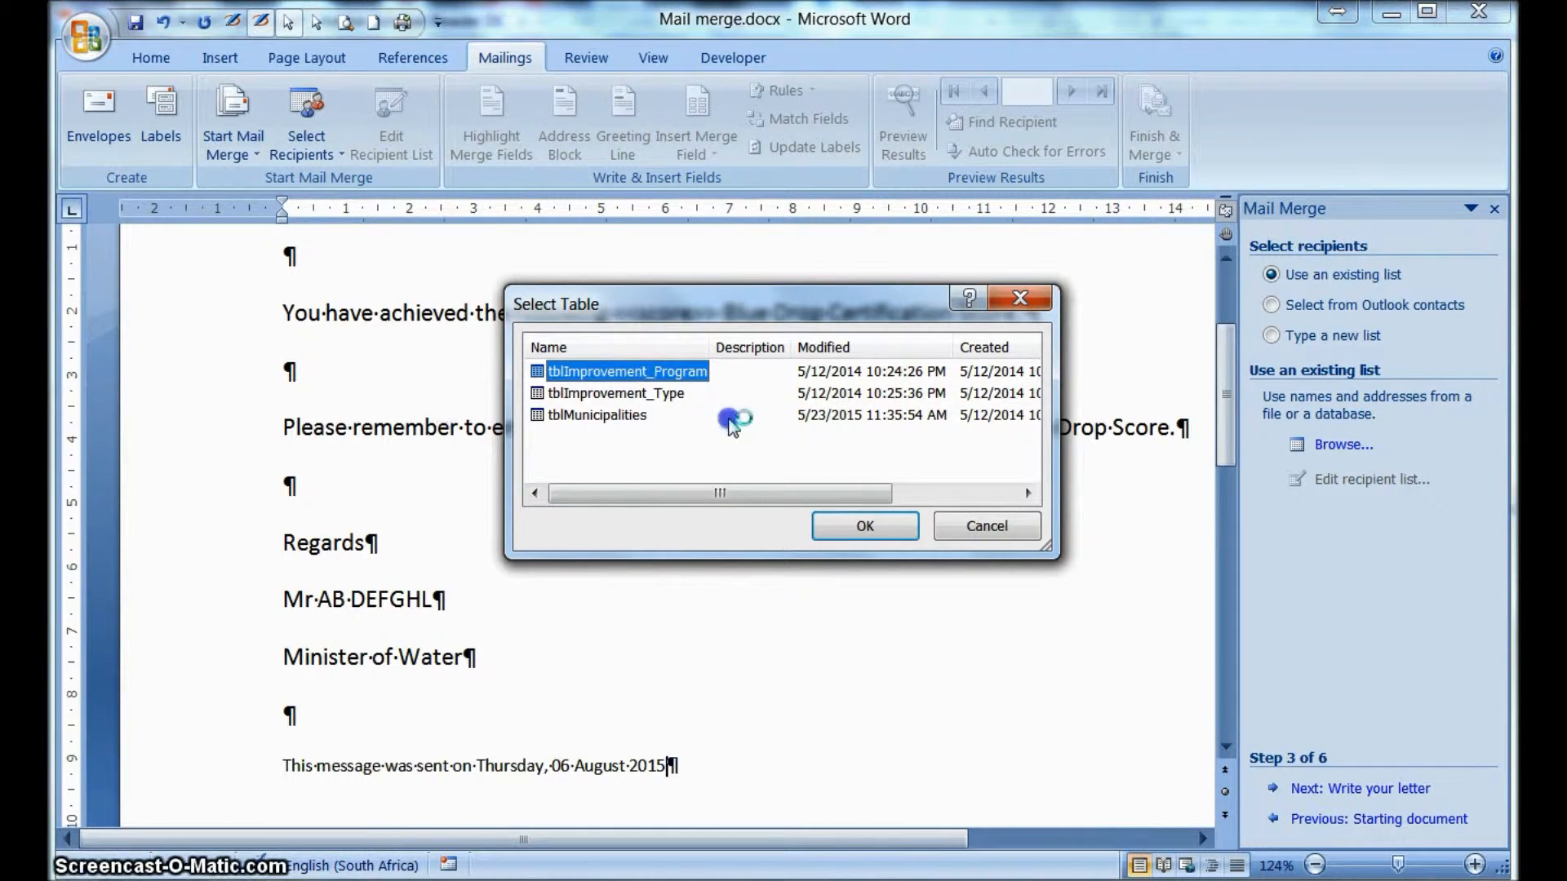
left_click(581, 417)
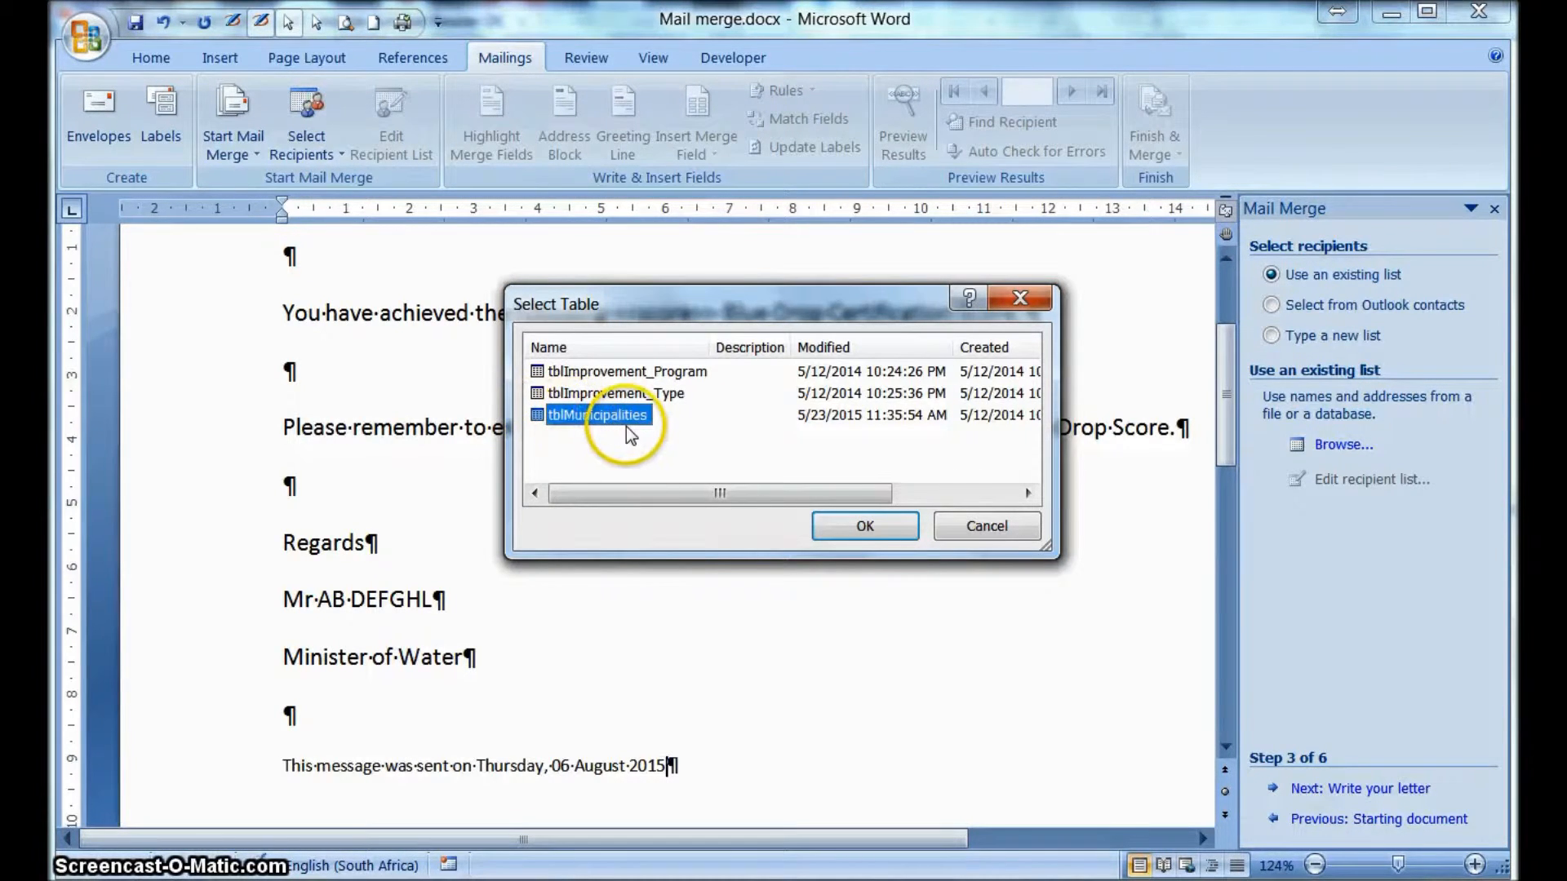
left_click(866, 529)
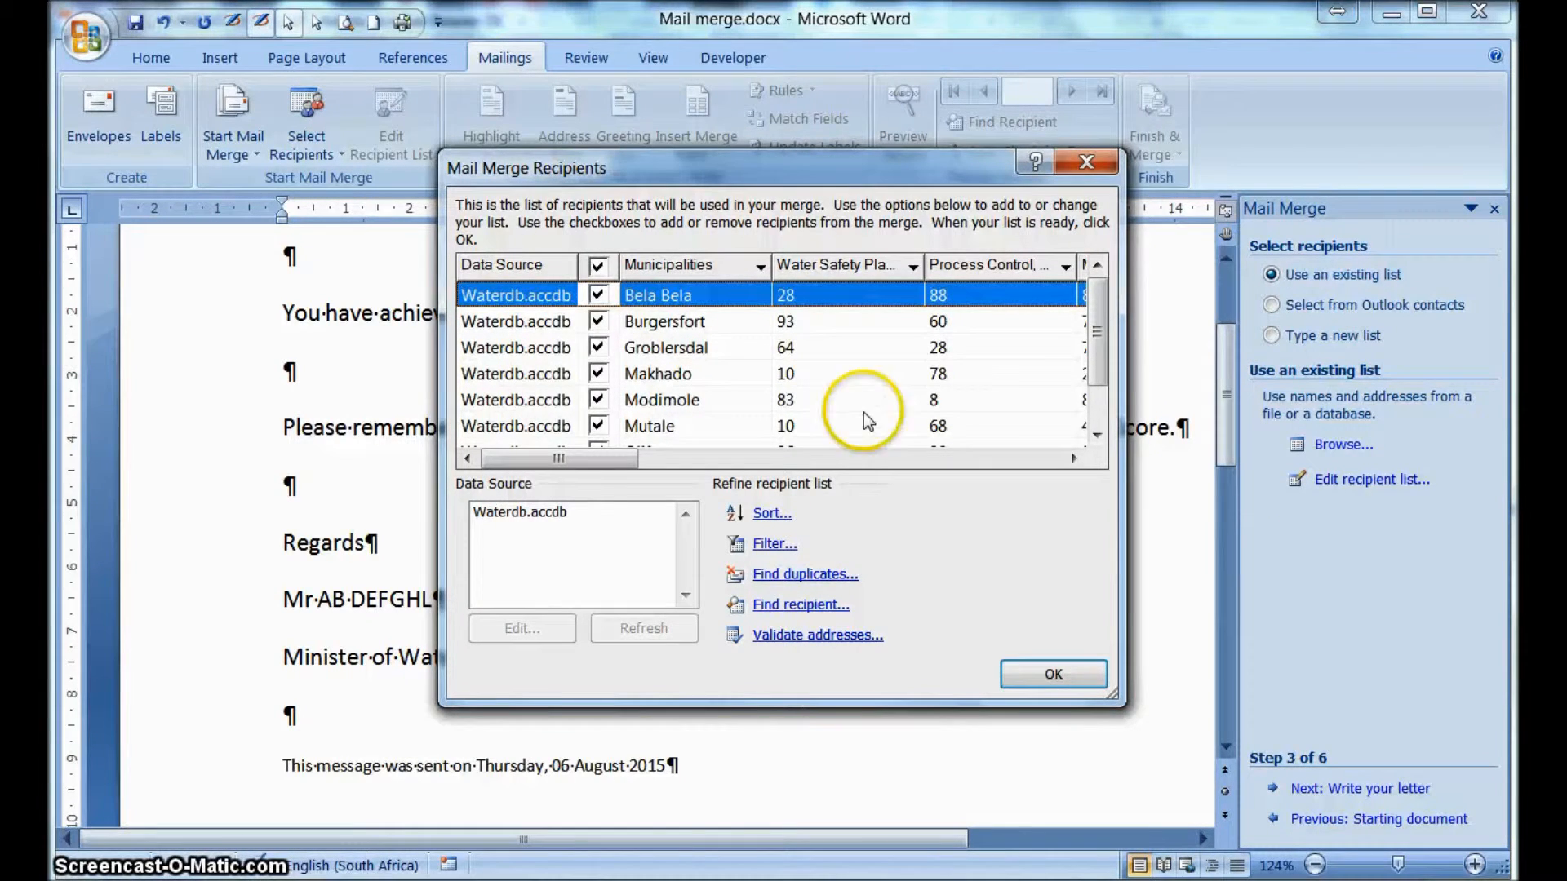
- Check instruction 3.10.3 in the exam PDF and sort the merge recipients in Word by Population Served by System in descending order
left_click(690, 878)
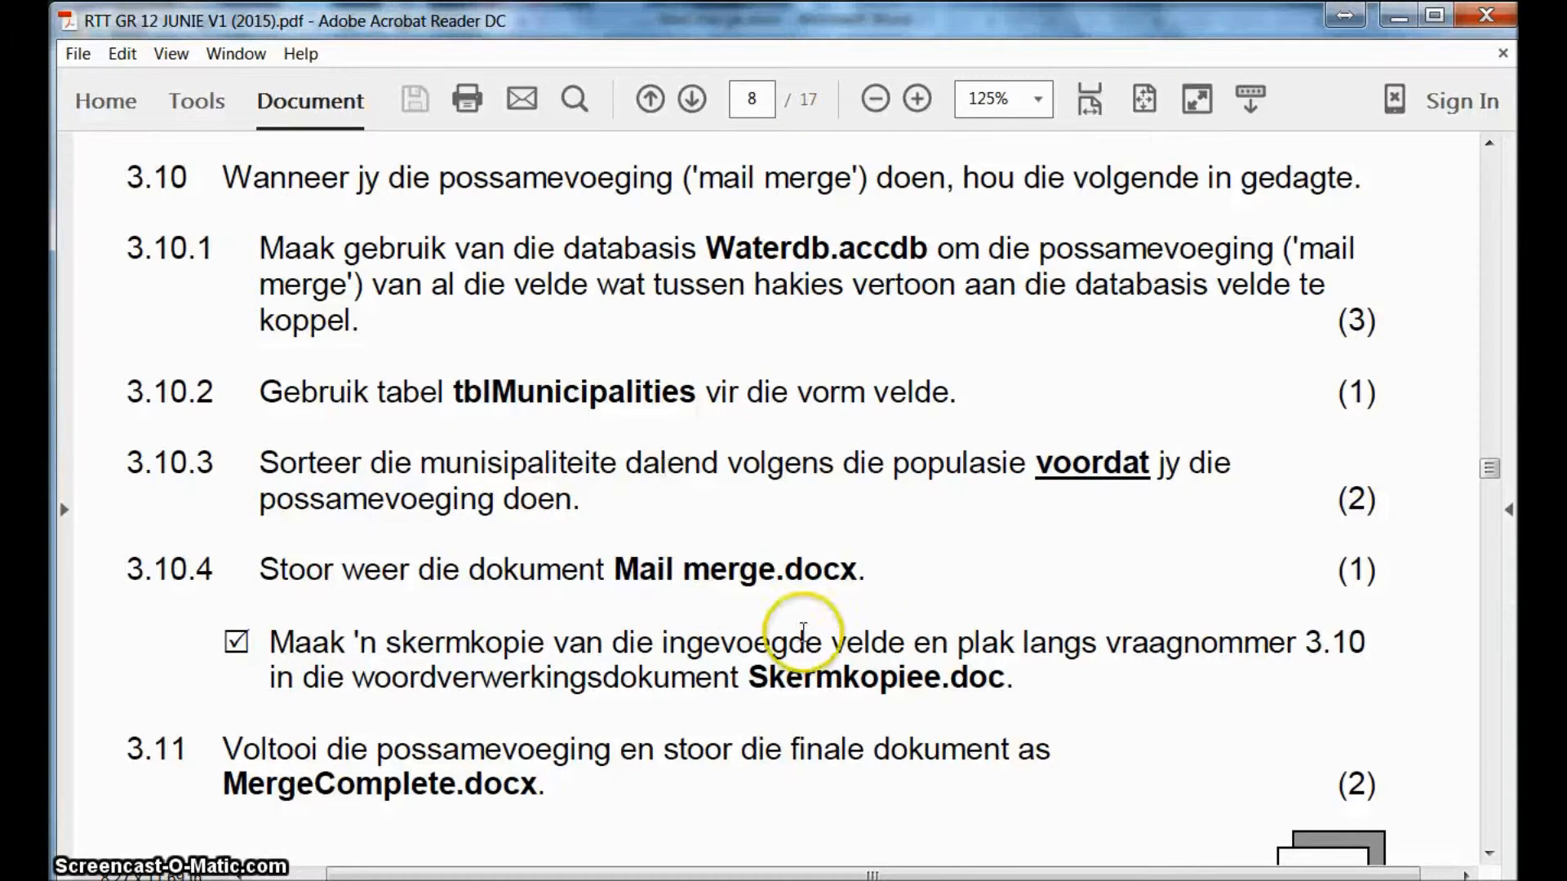
left_click(882, 877)
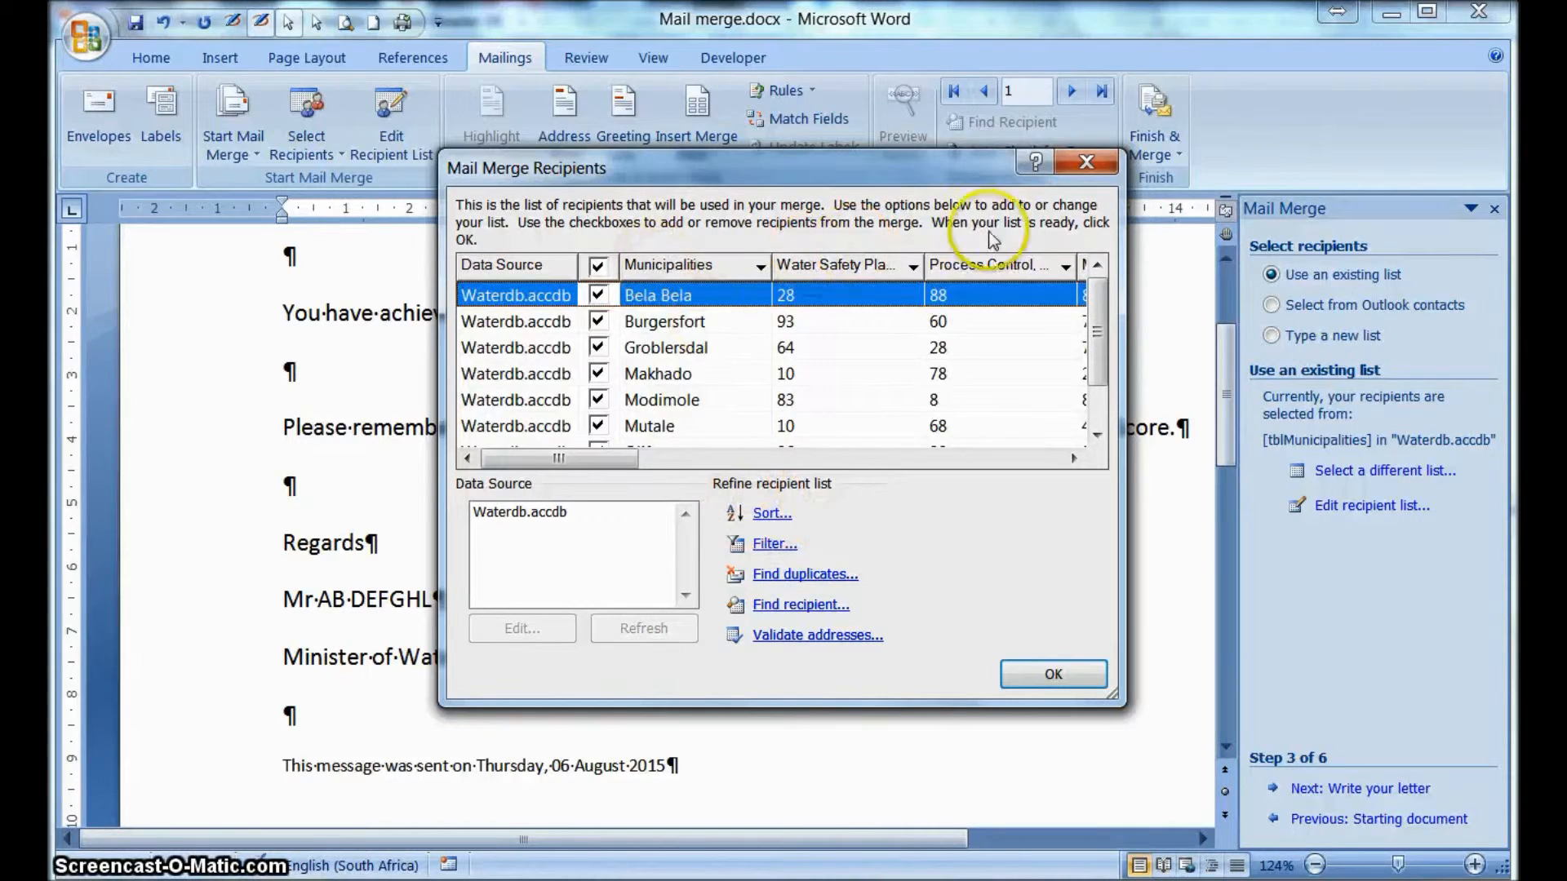
left_click_drag(621, 457, 1102, 461)
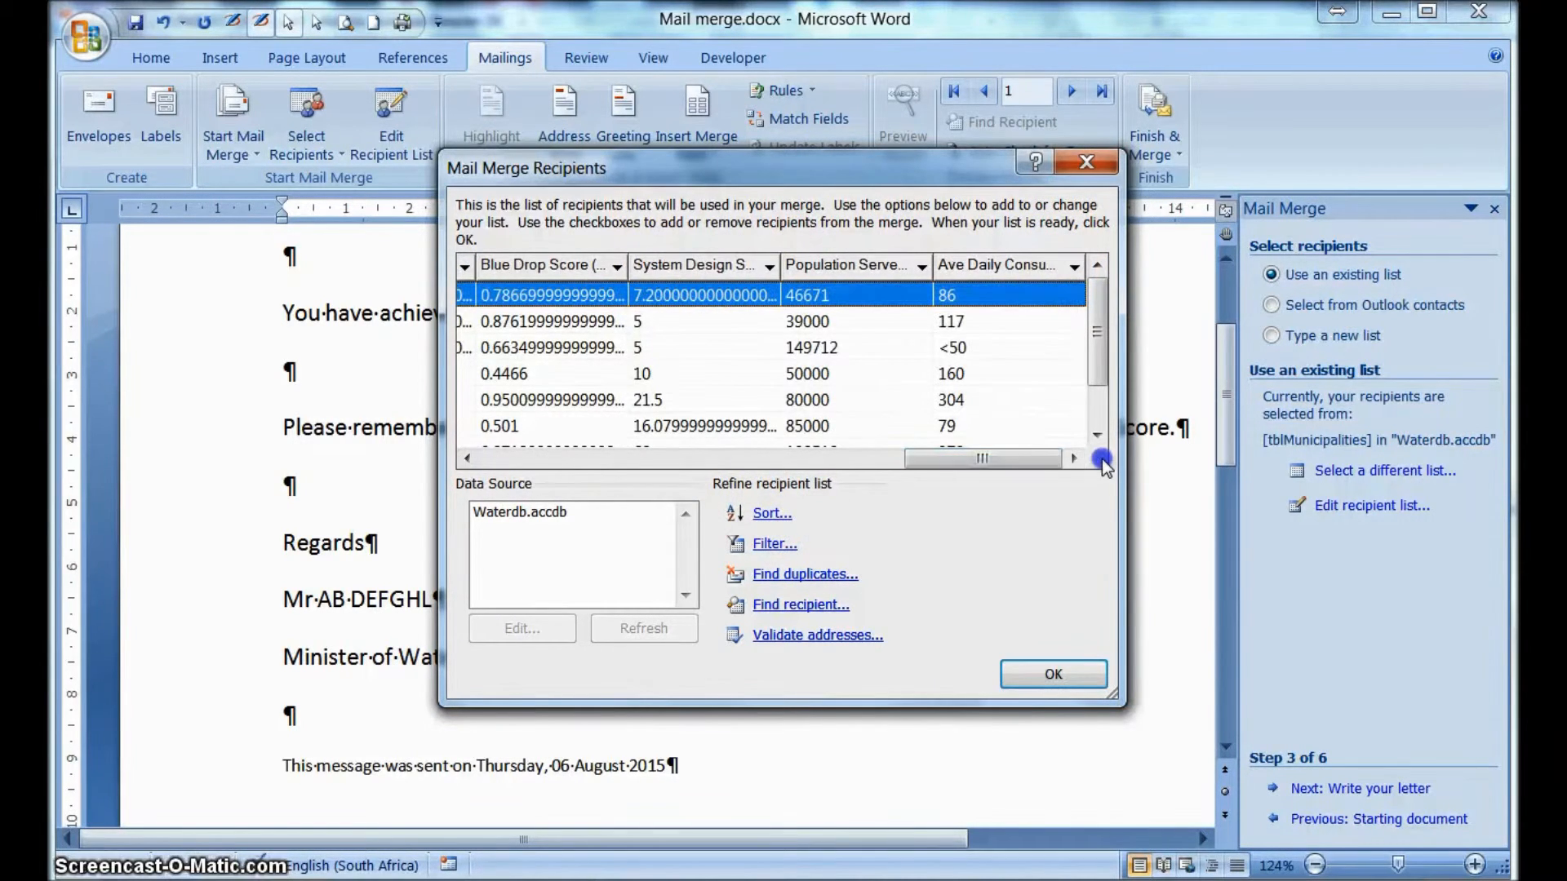
left_click(874, 267)
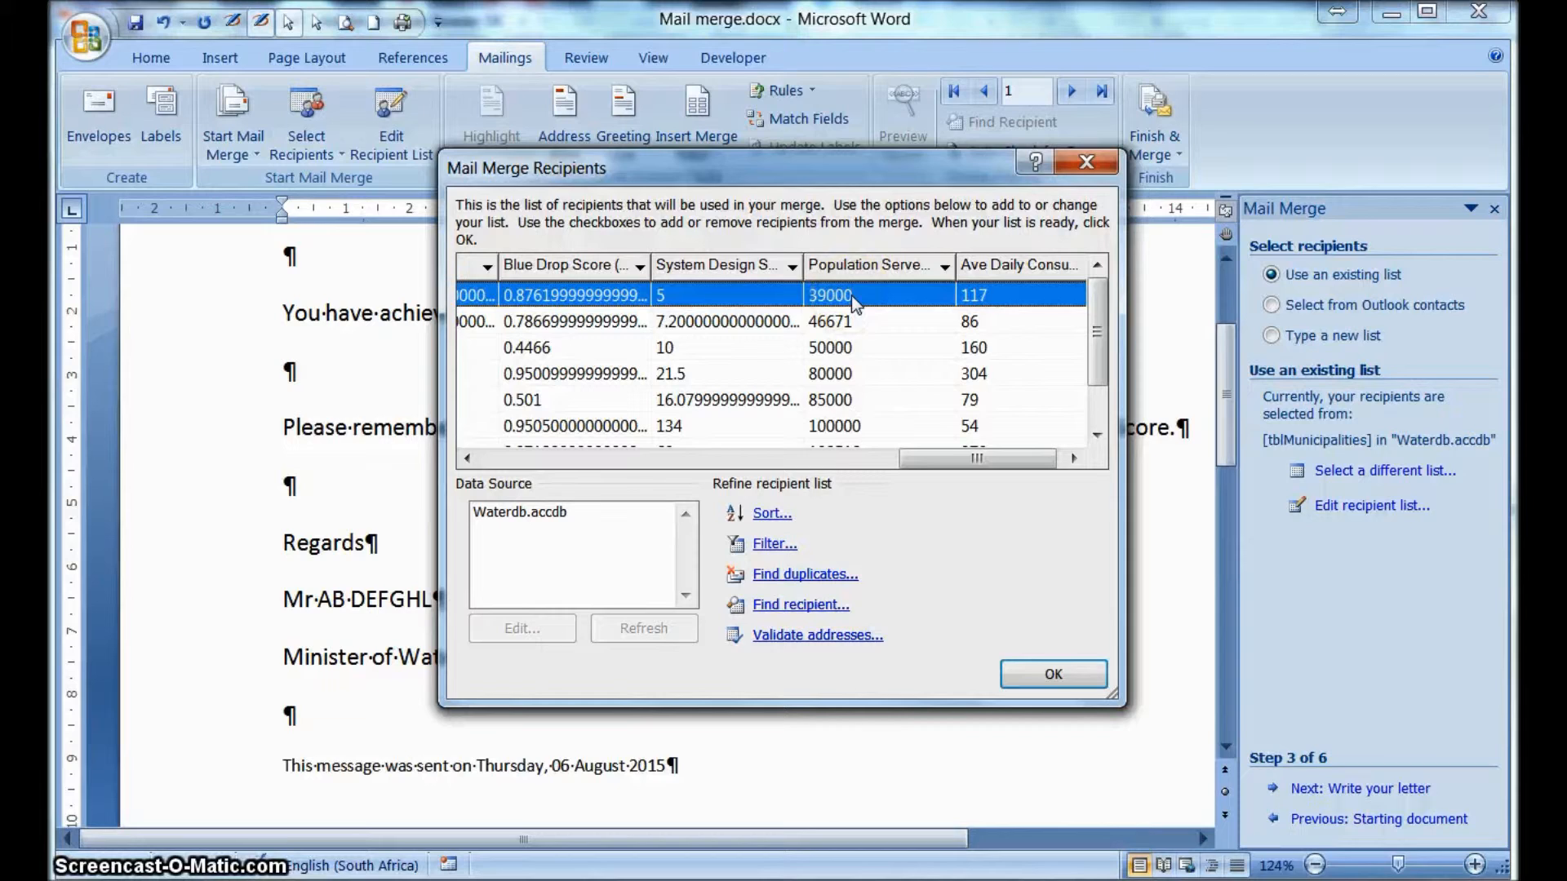
left_click(756, 516)
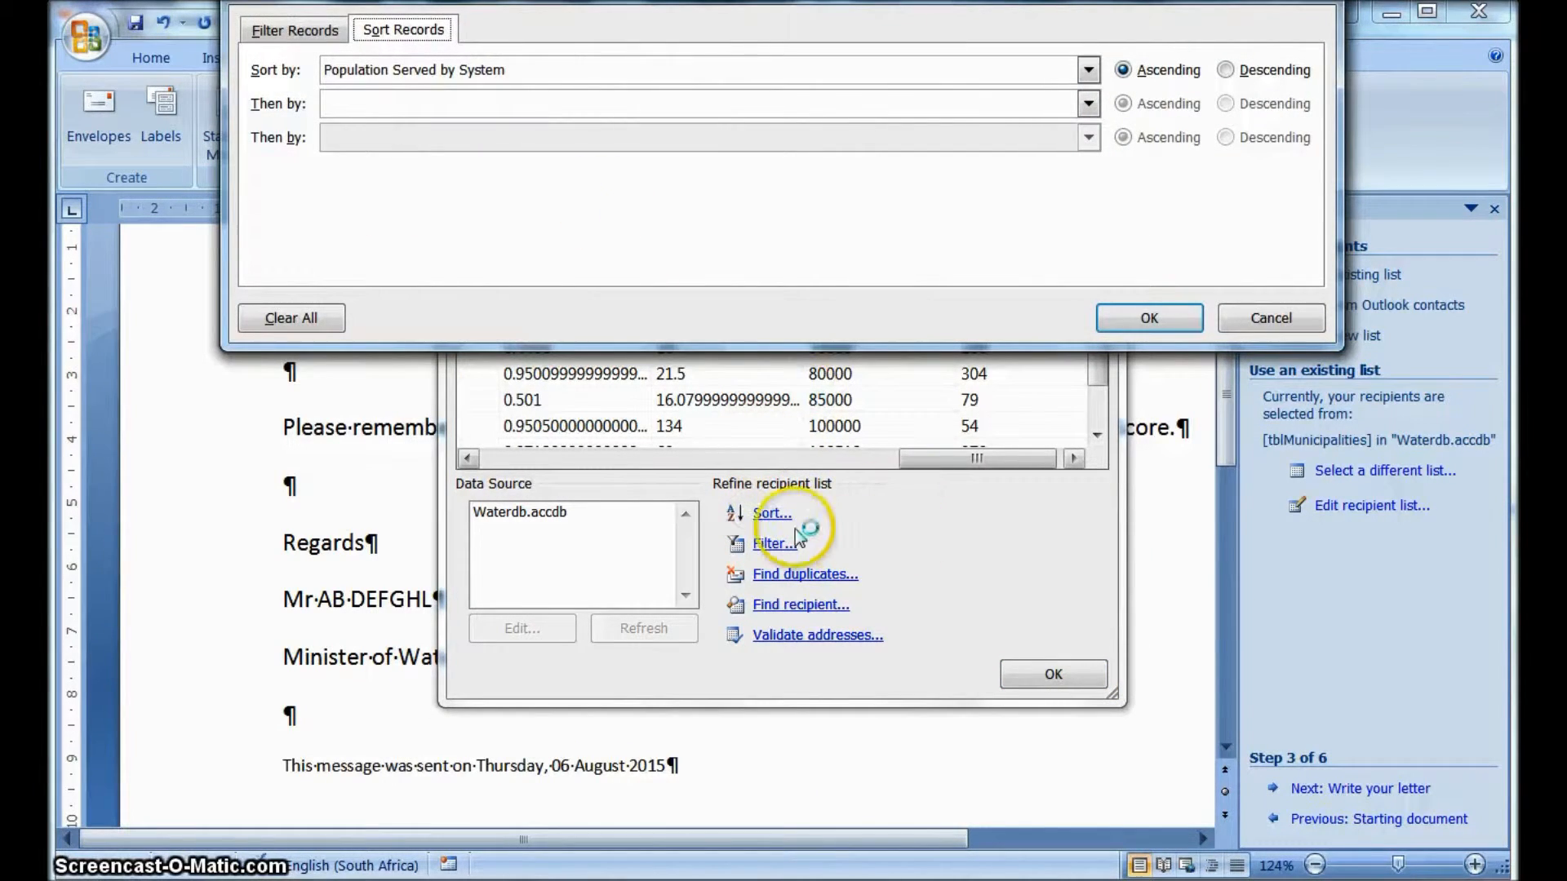
left_click(1227, 72)
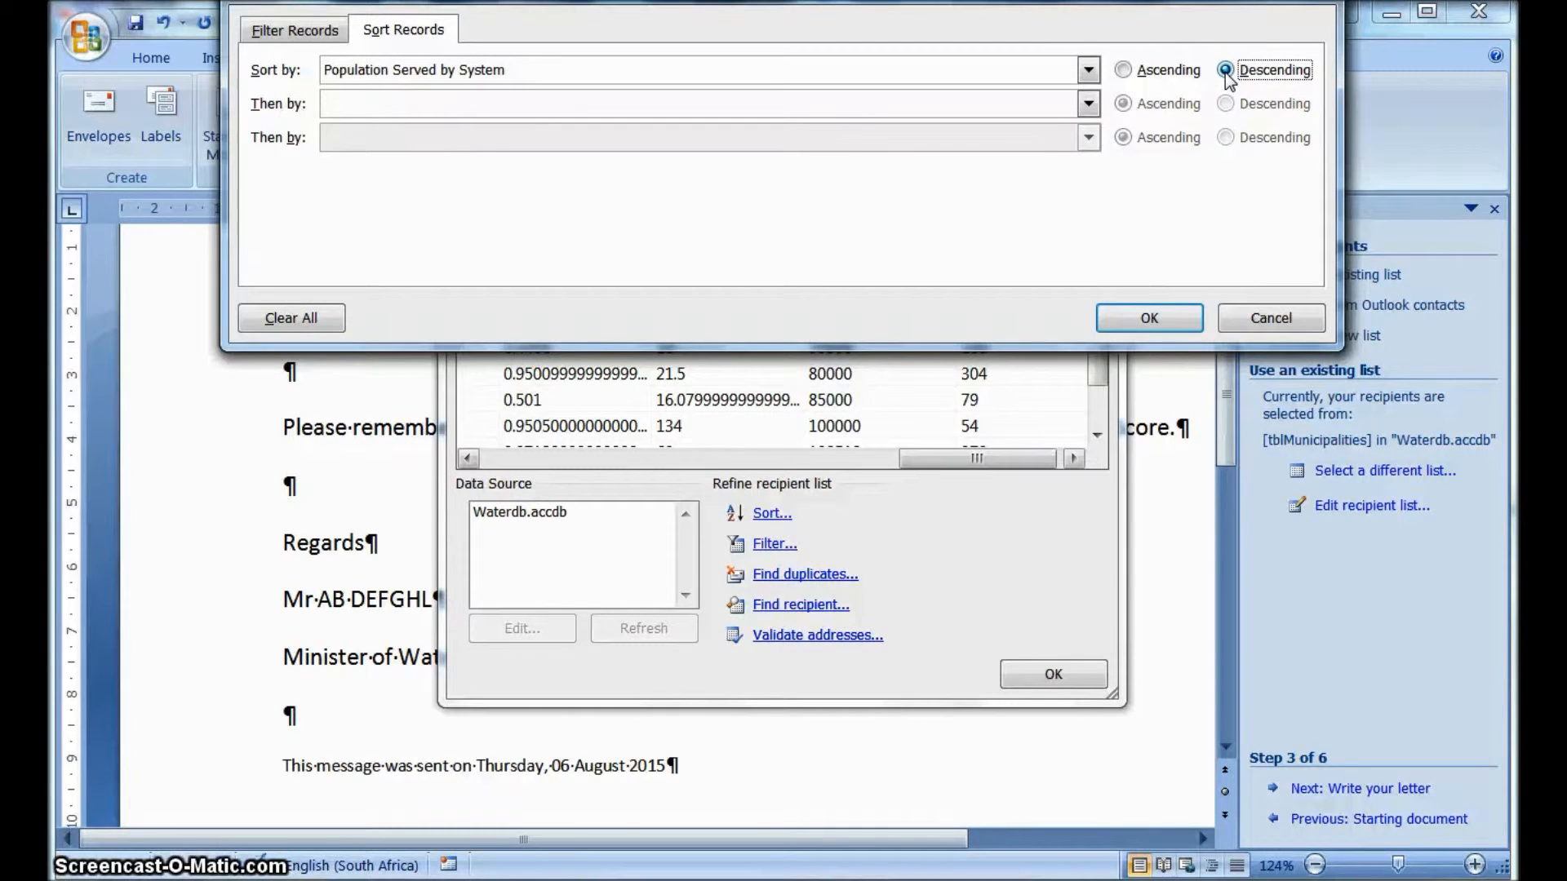
left_click(1168, 324)
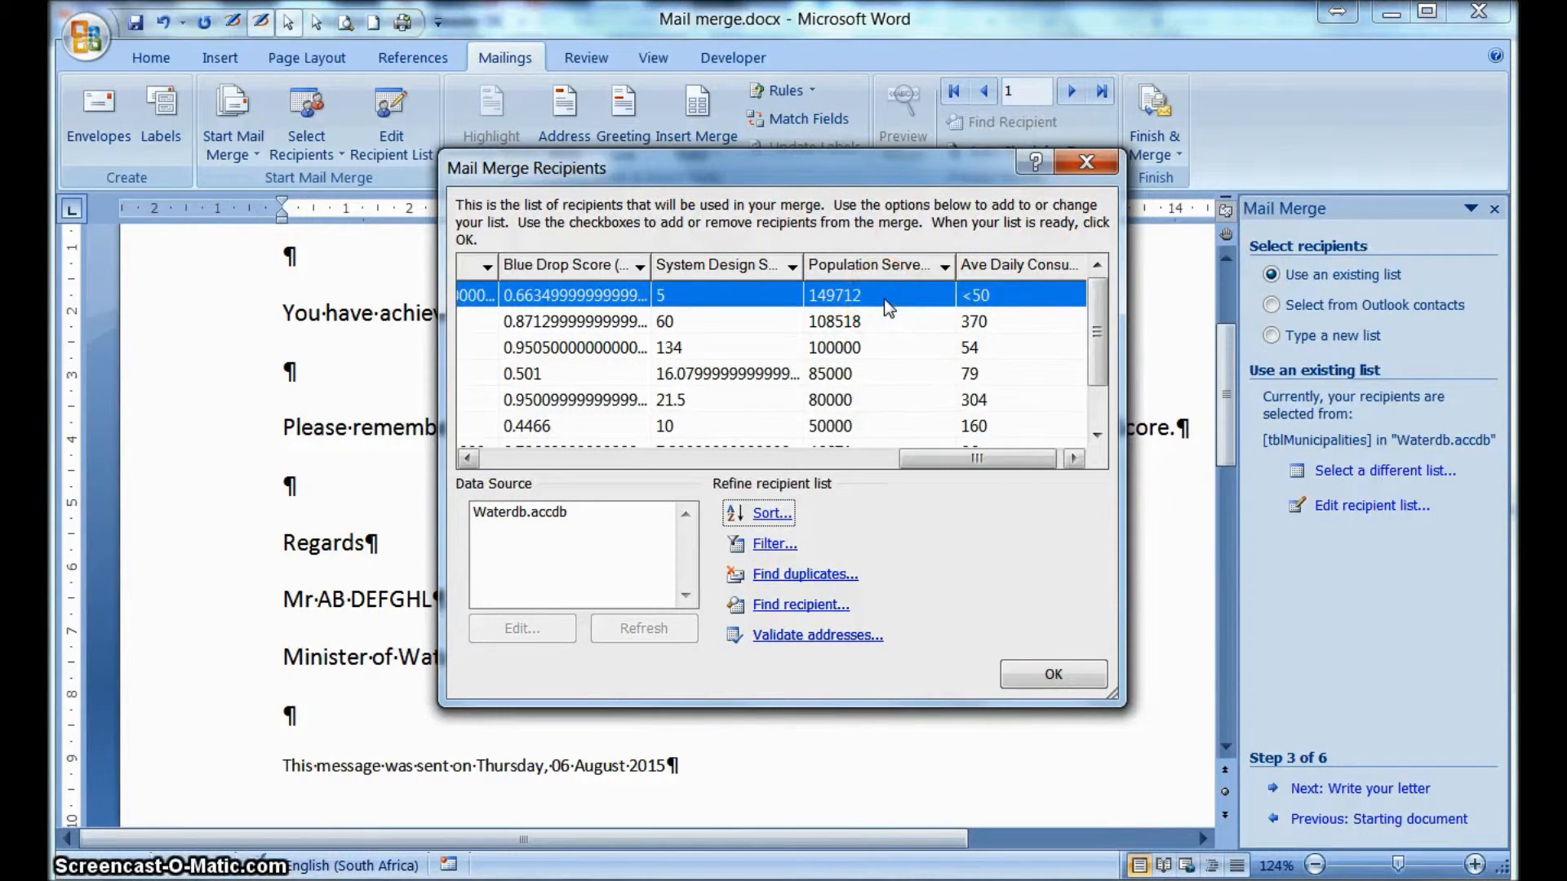
left_click_drag(938, 455, 432, 488)
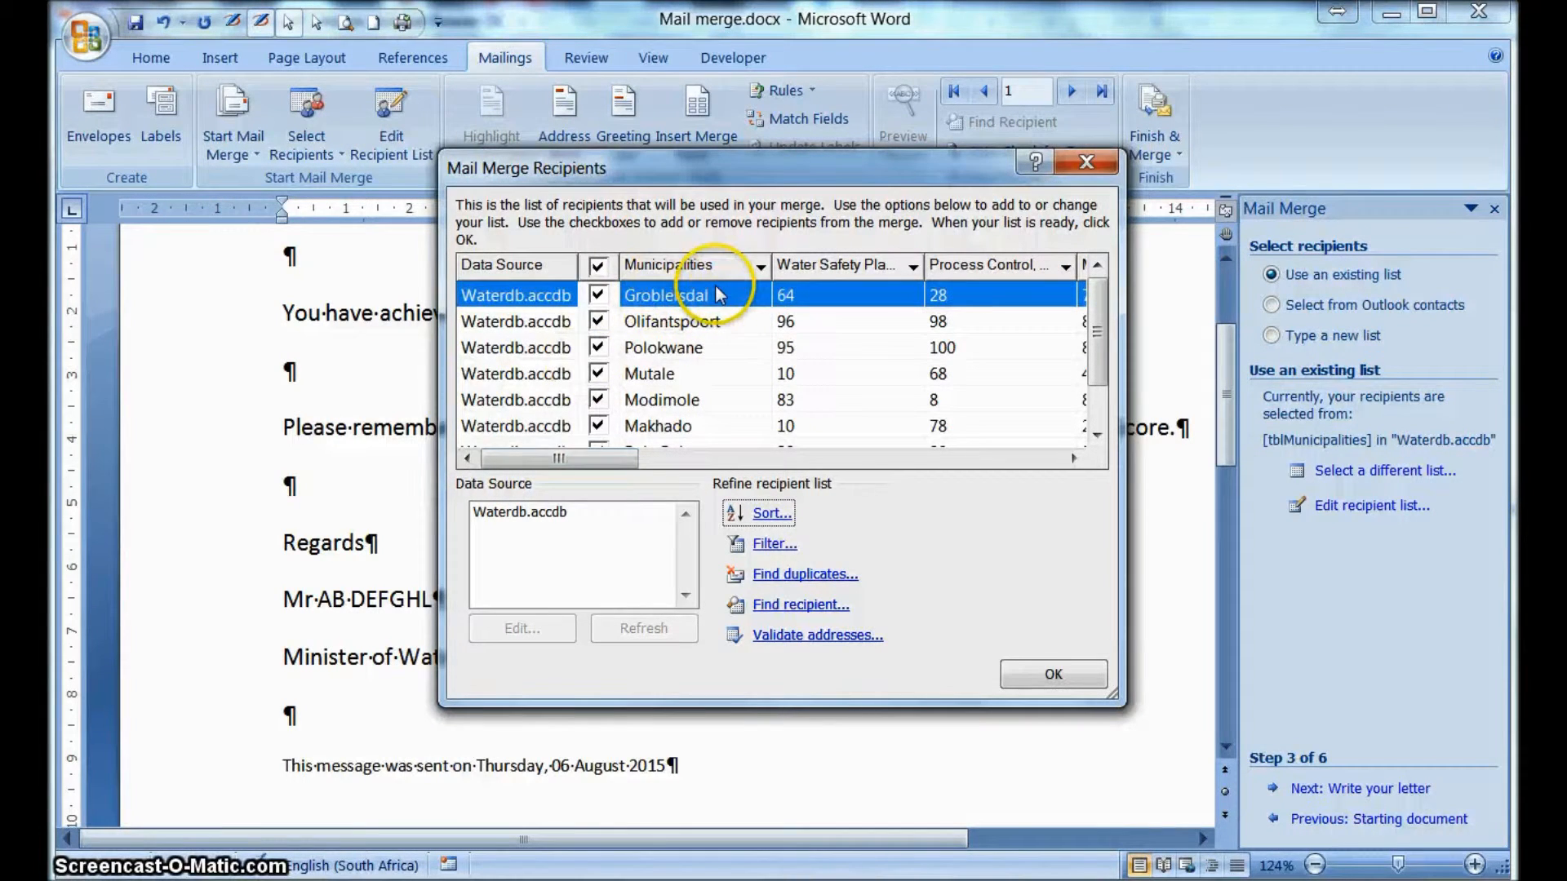
left_click(611, 462)
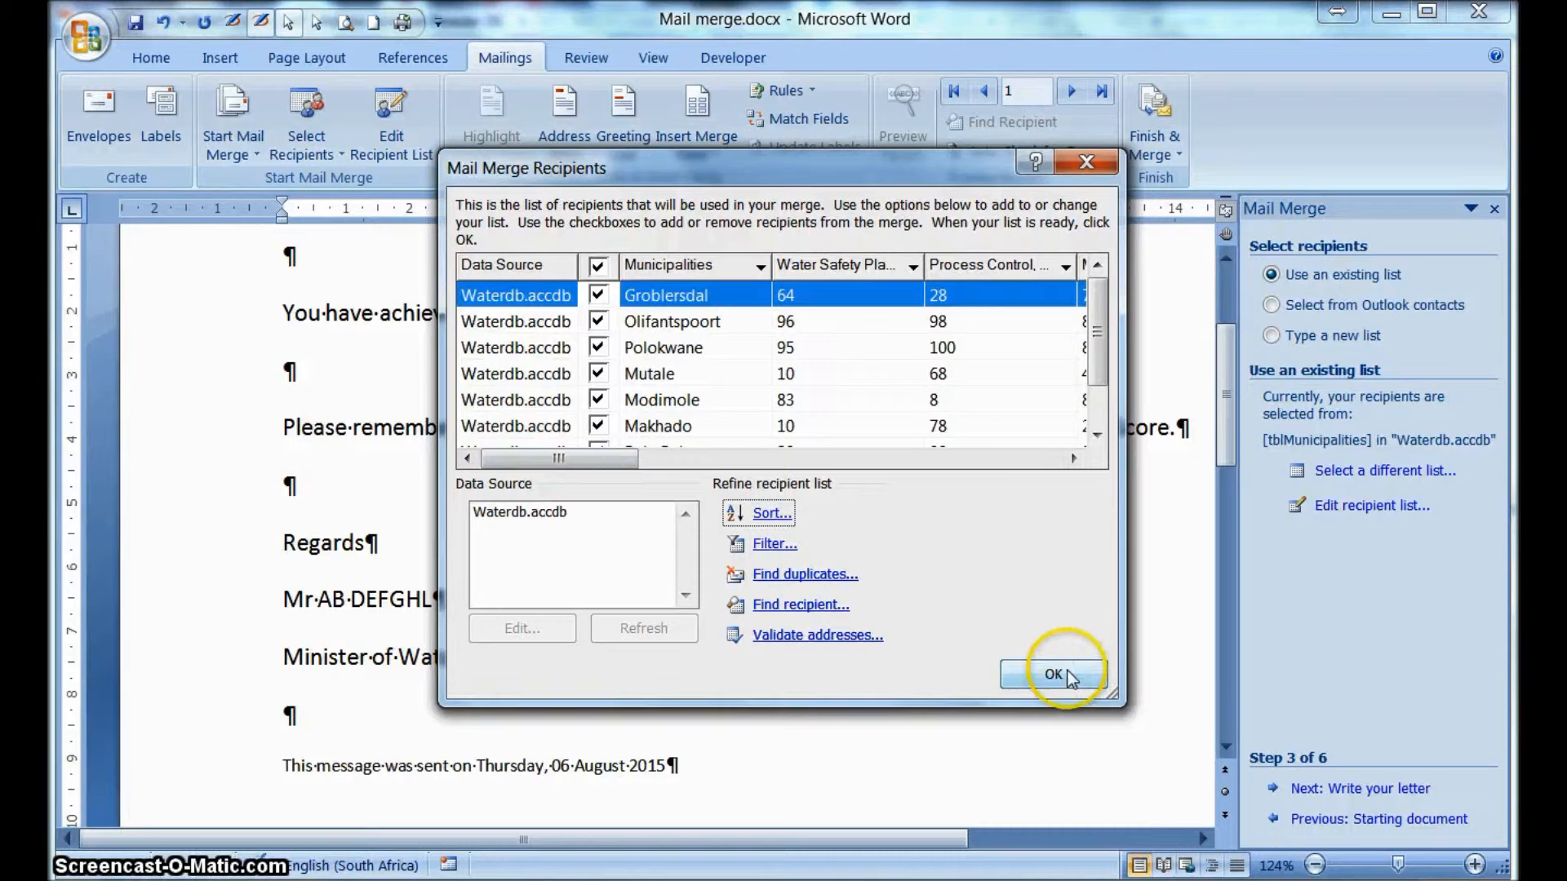
left_click(1053, 690)
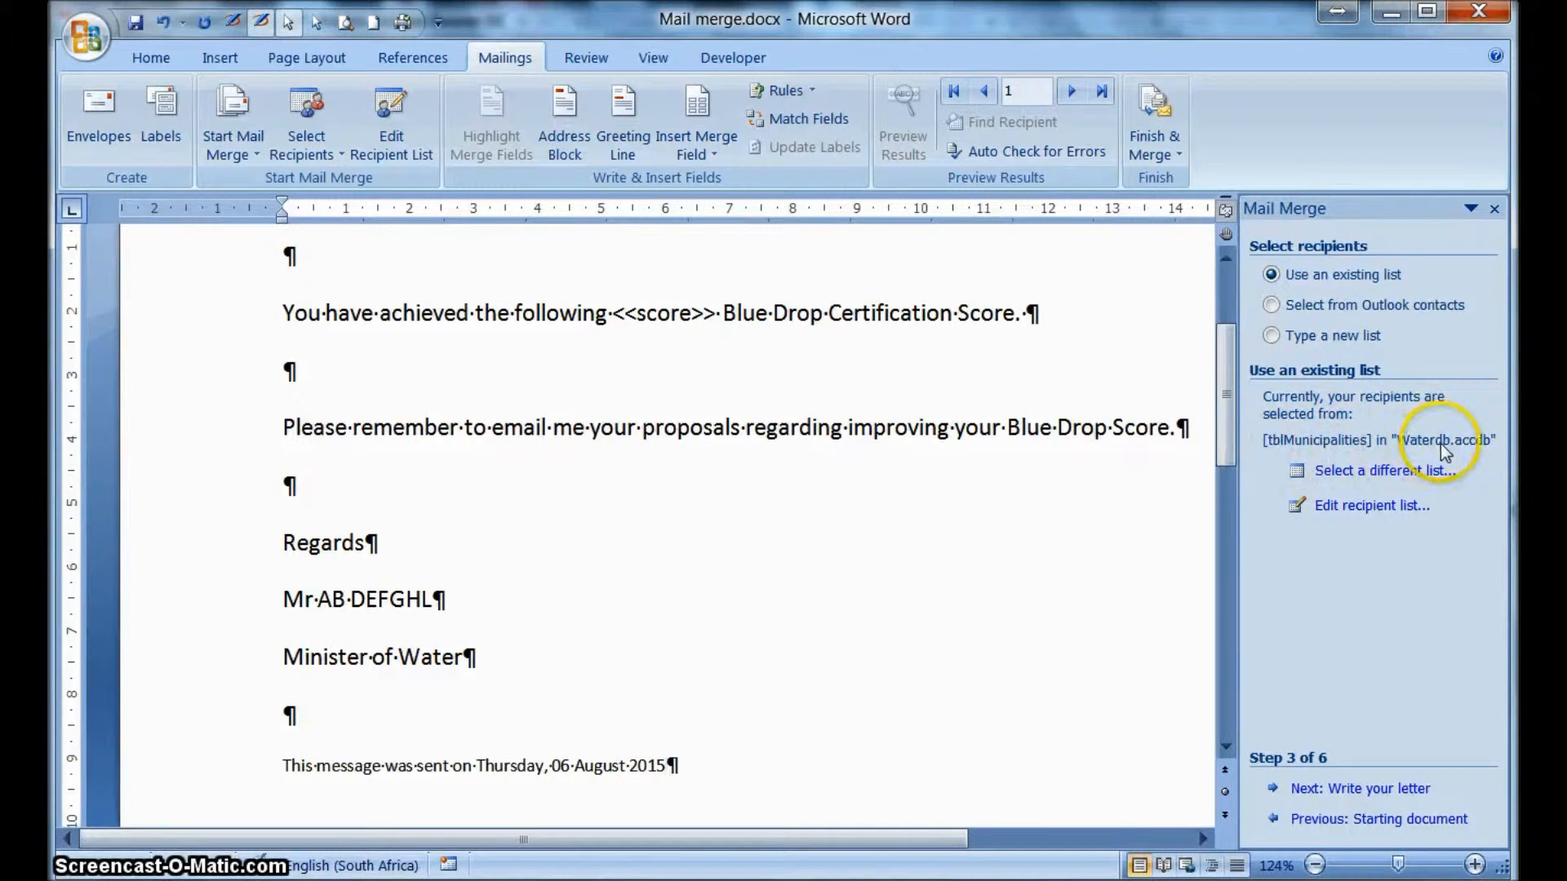
- Proceed to writing the letter and replace the "<<Name of municipality>>" placeholder after "Dear" with the Municipalities merge field
left_click(1356, 790)
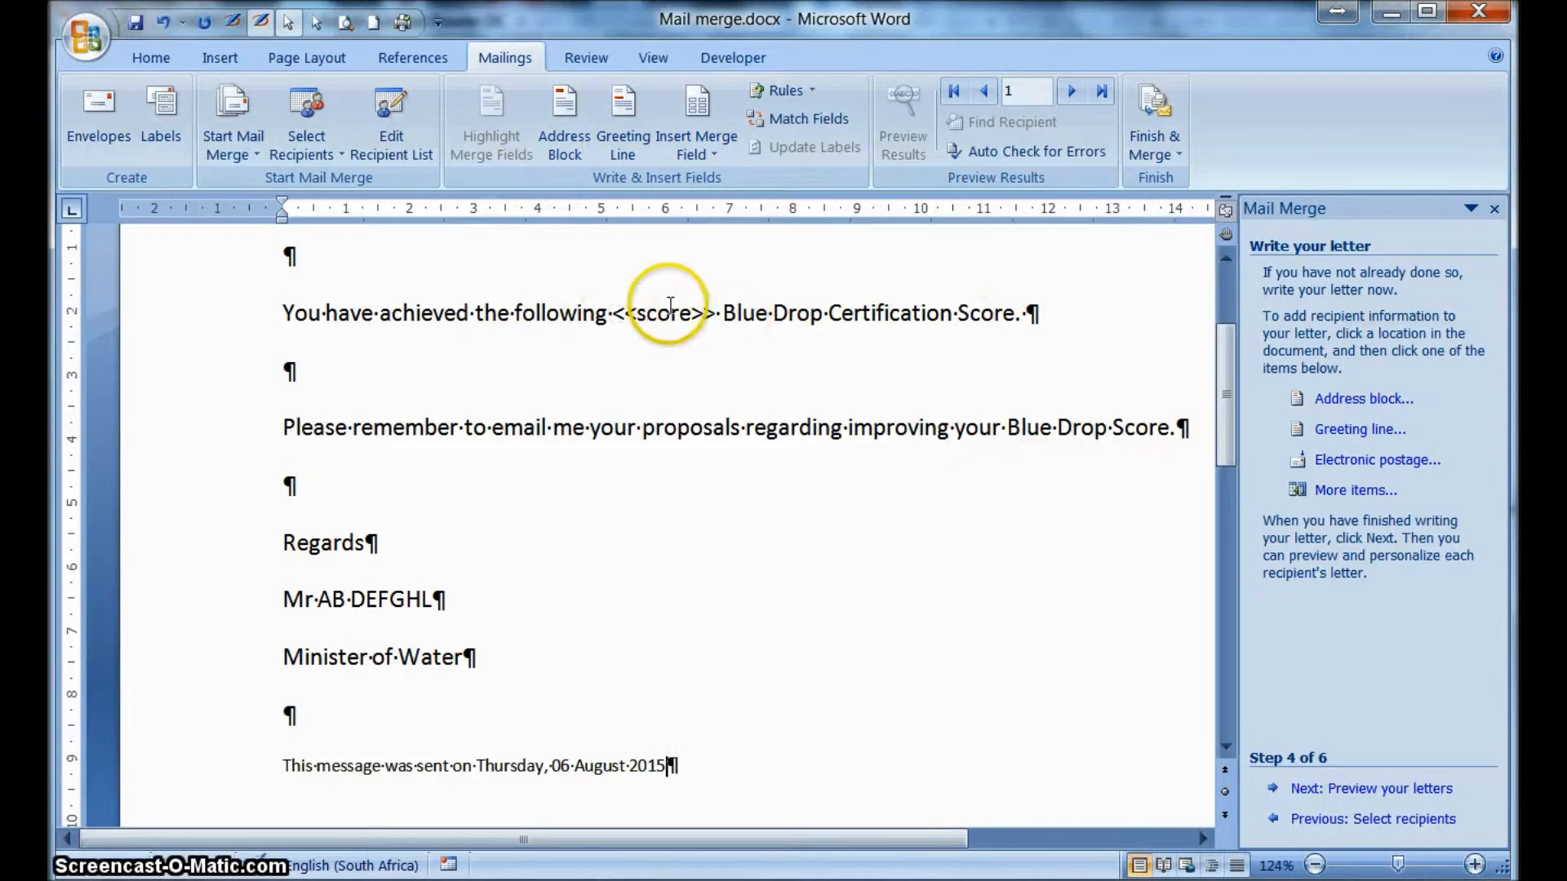
left_click(861, 498)
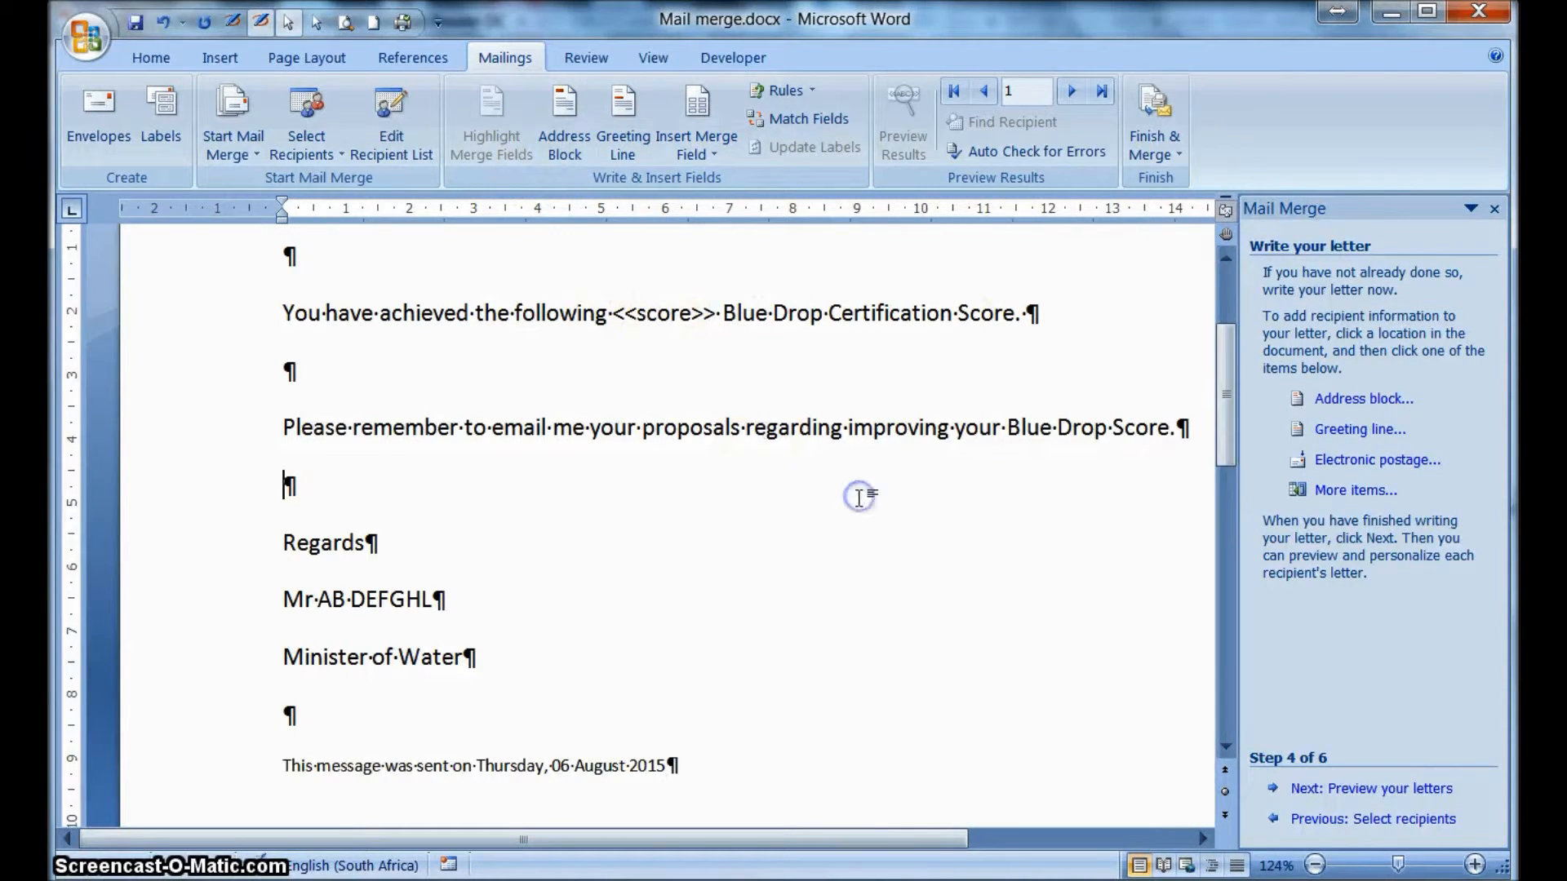
scroll(861, 498, "up", 3)
left_click(339, 362)
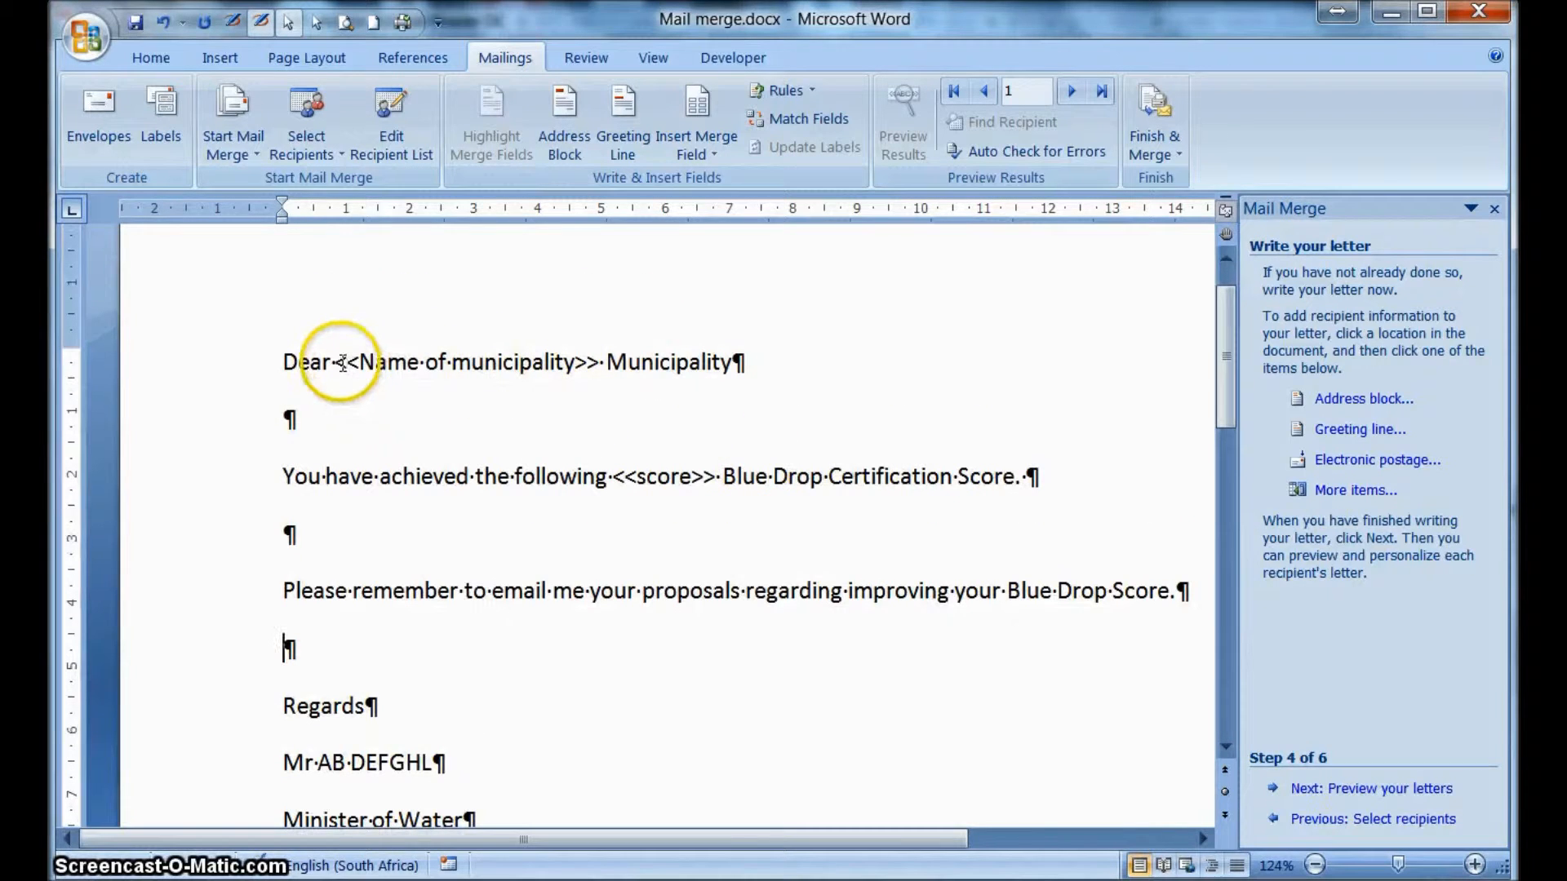
left_click_drag(339, 361, 590, 362)
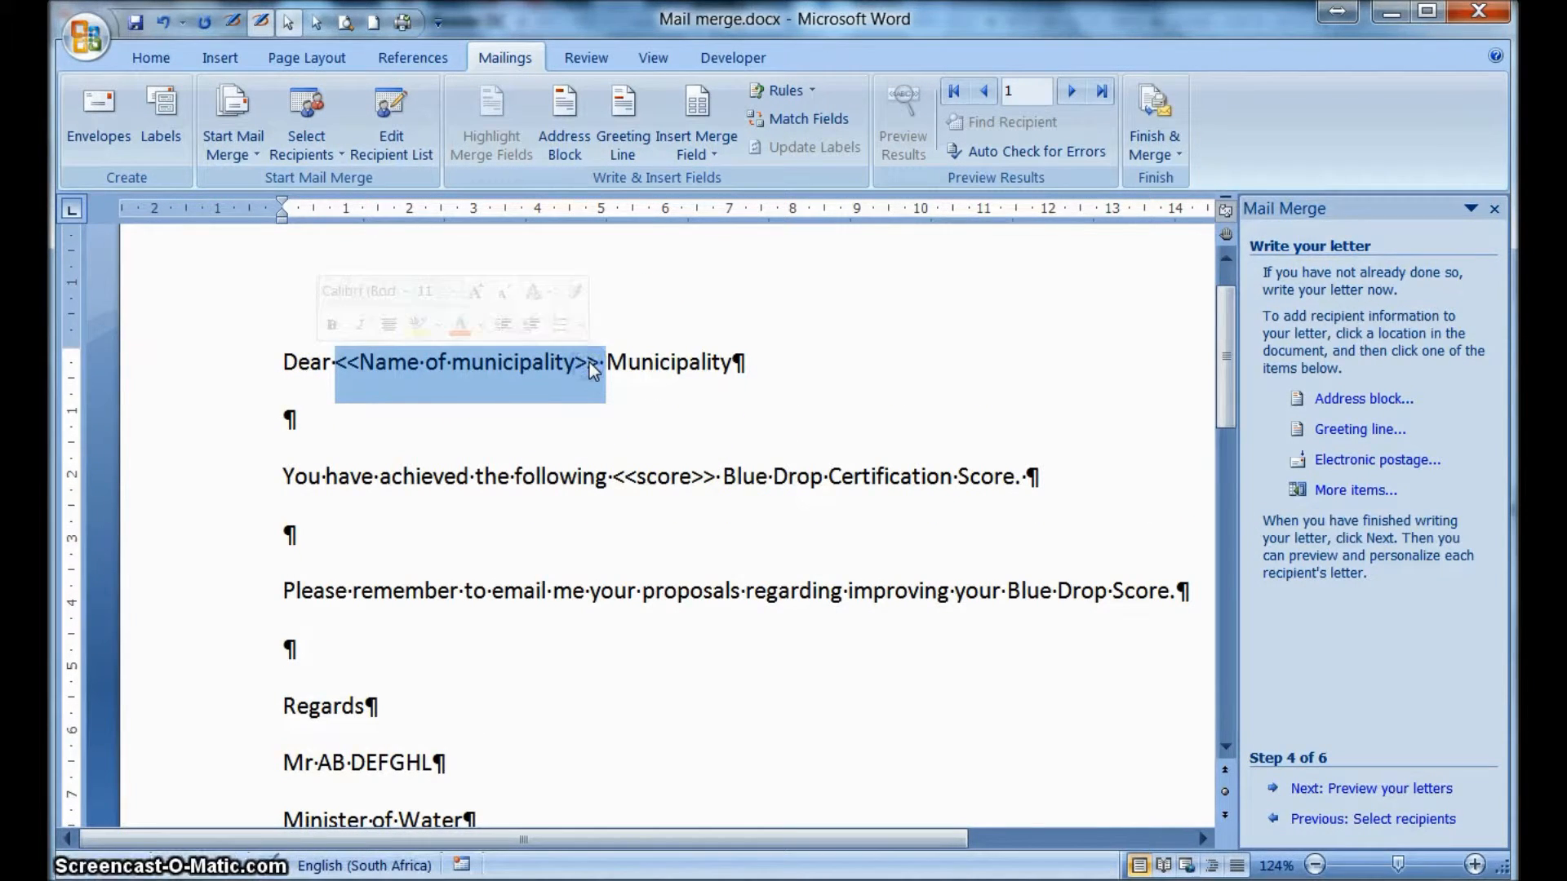
left_click(713, 152)
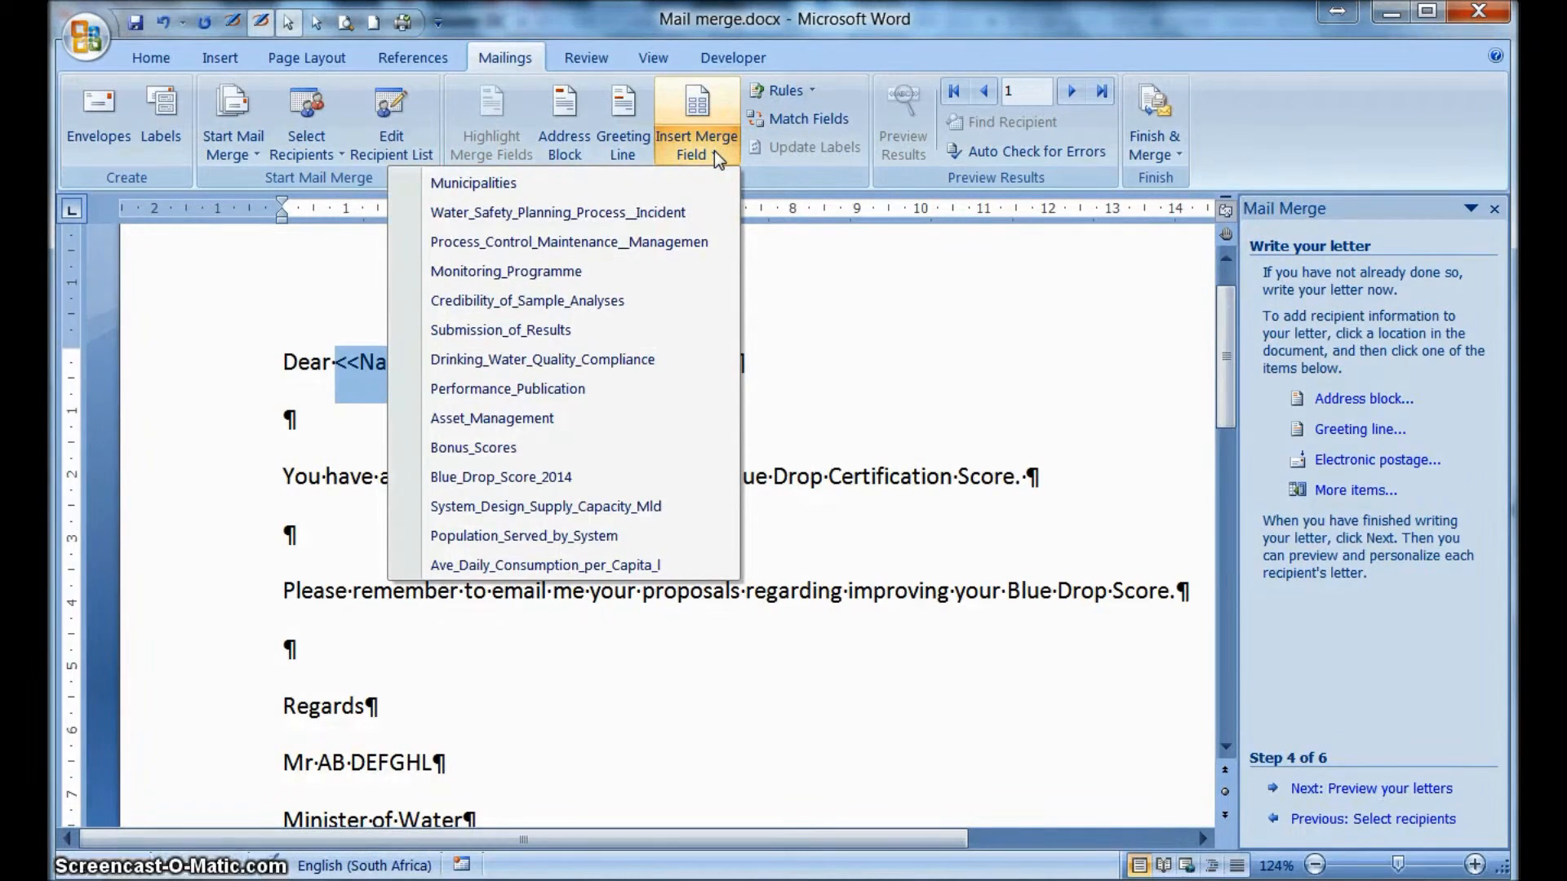
left_click(523, 183)
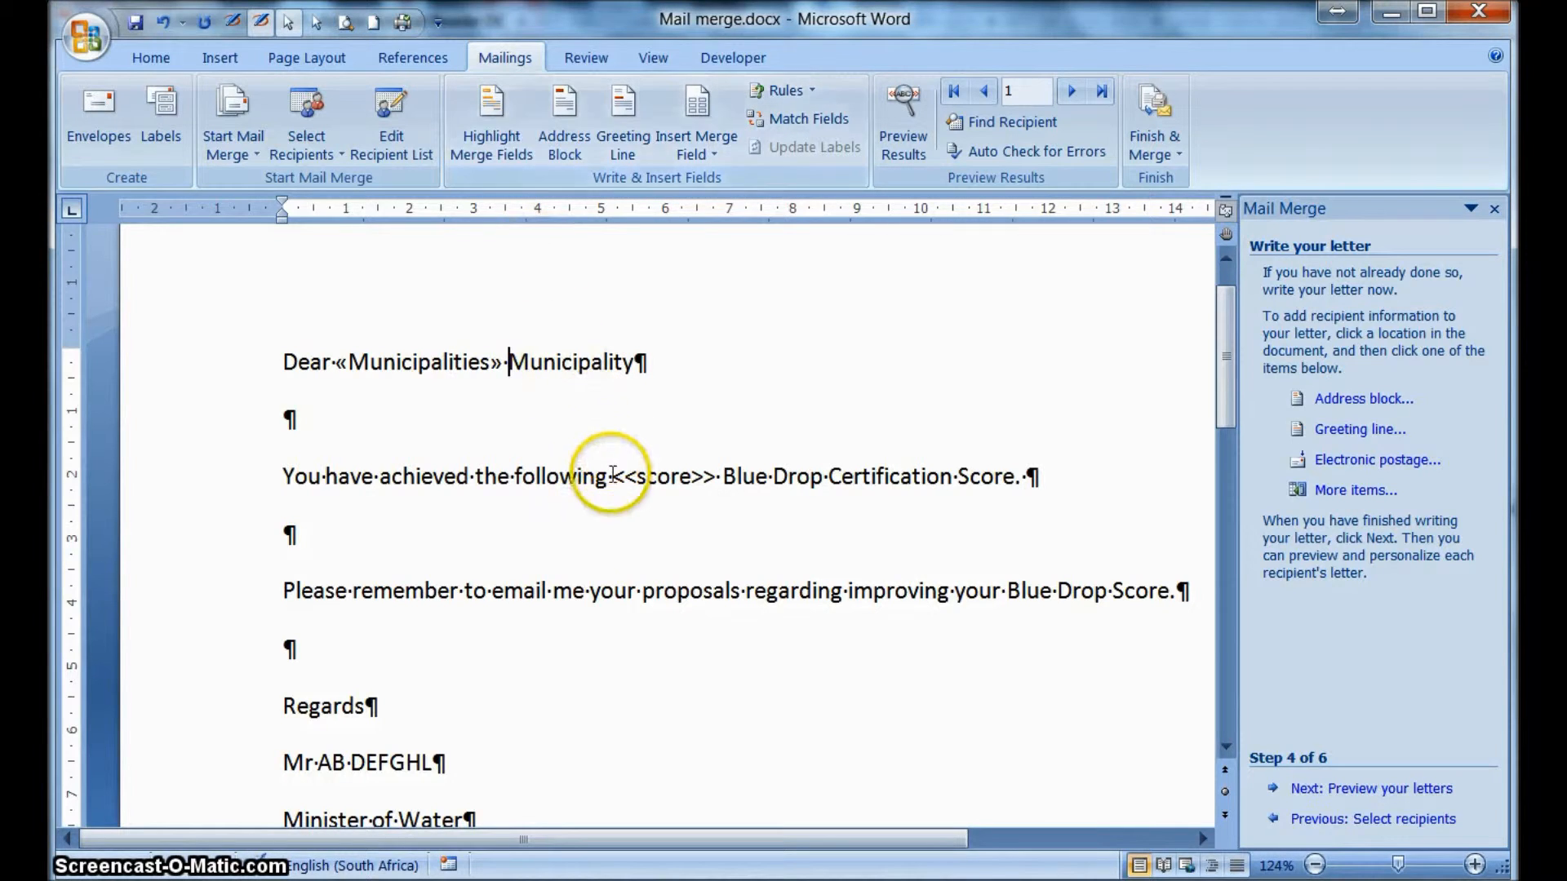
- Replace the "<<score>>" placeholder after "You have achieved the following" with the Bonus_Scores merge field and highlight the letter's merge fields
left_click_drag(614, 476, 712, 472)
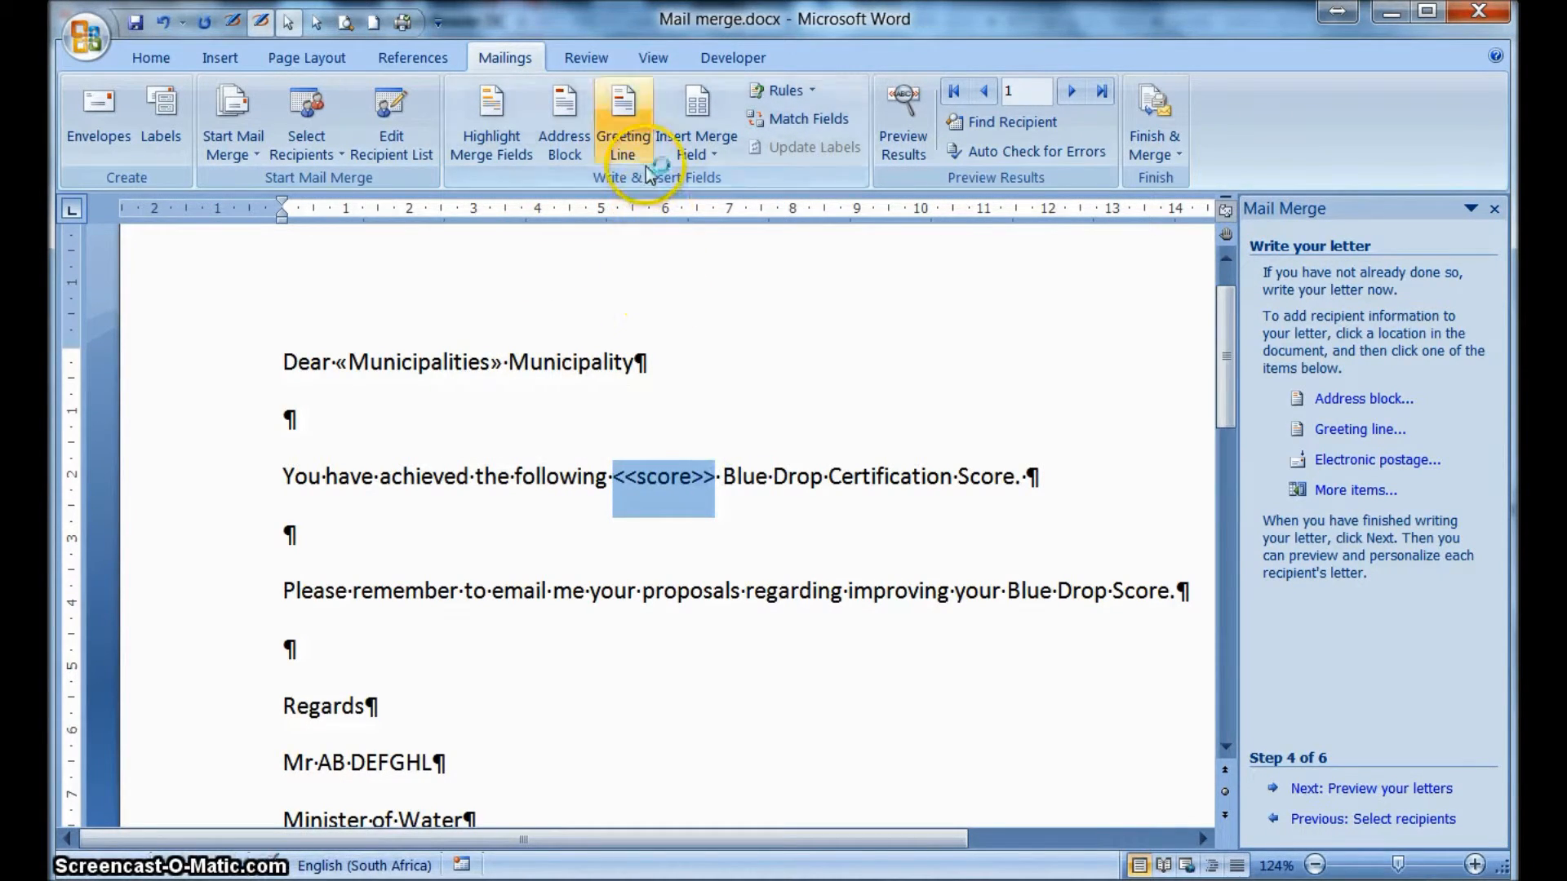
left_click(697, 151)
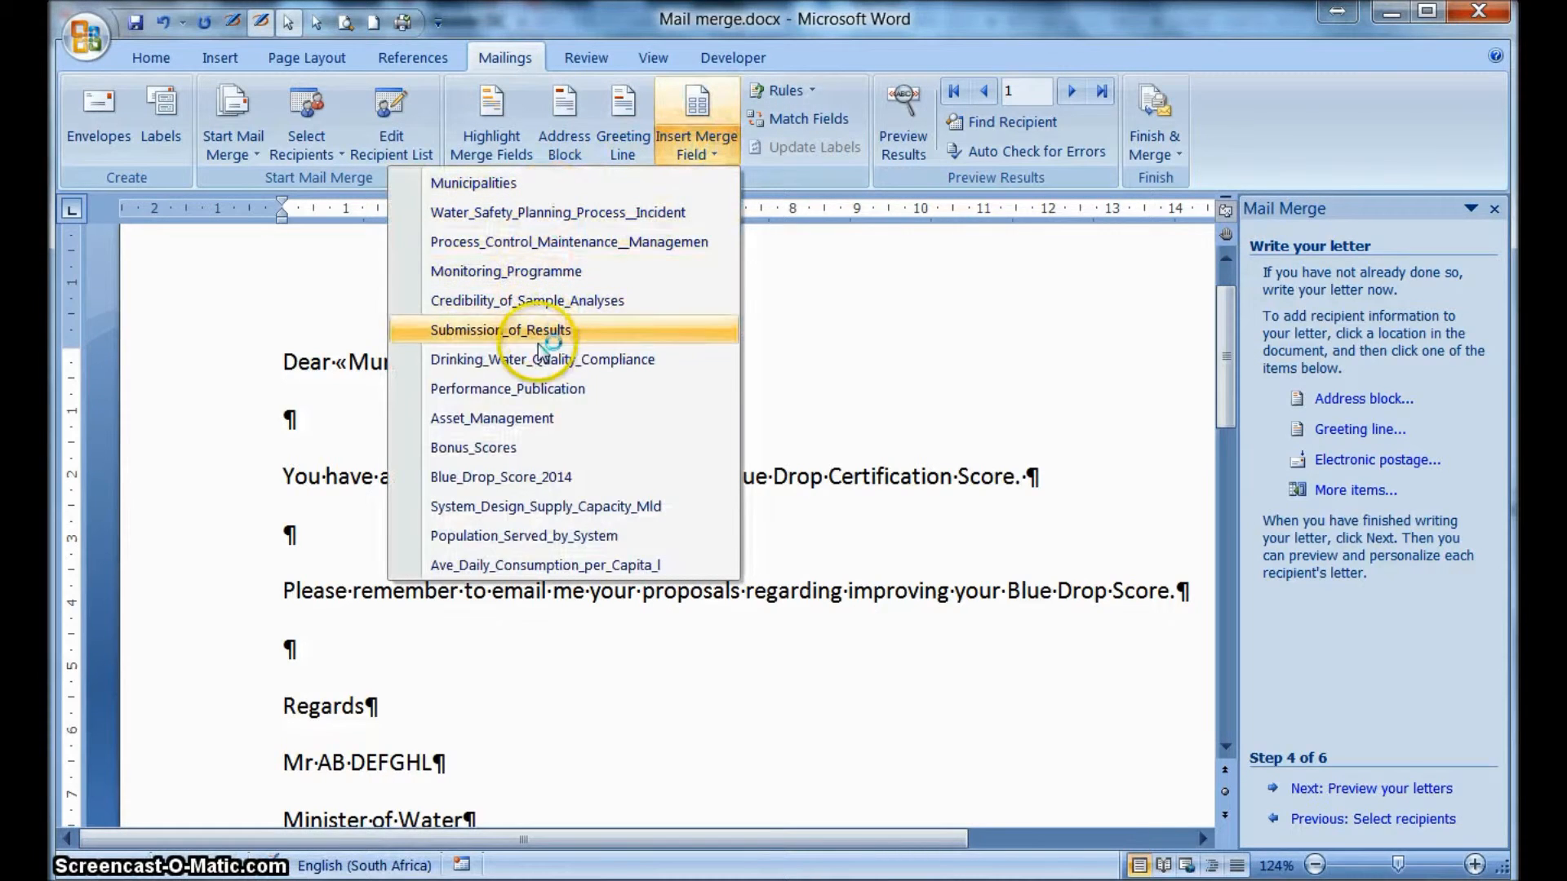
left_click(526, 449)
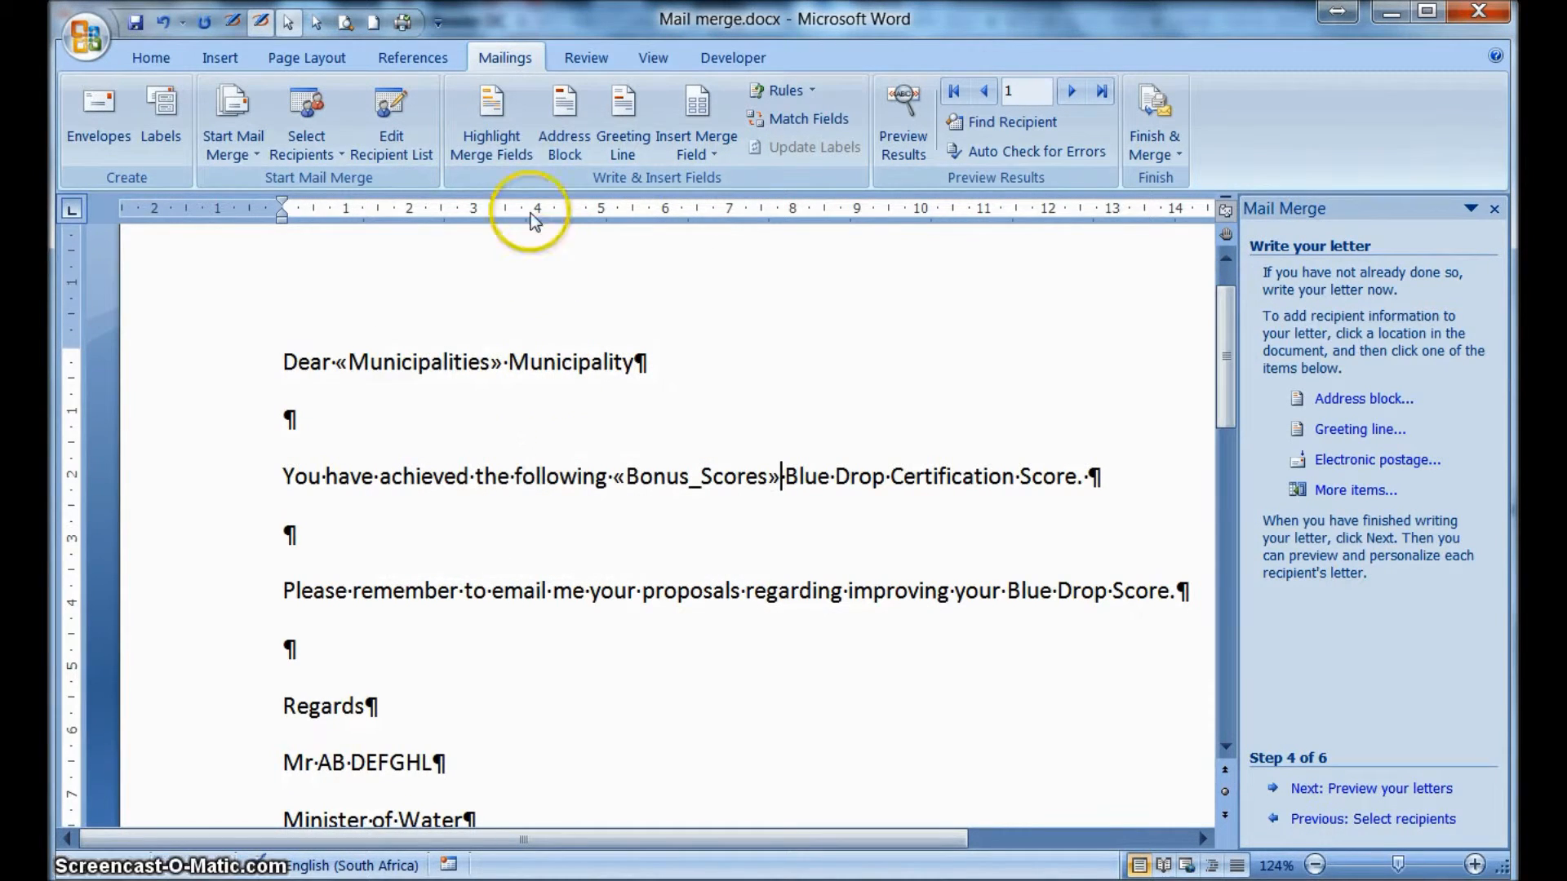
left_click(500, 141)
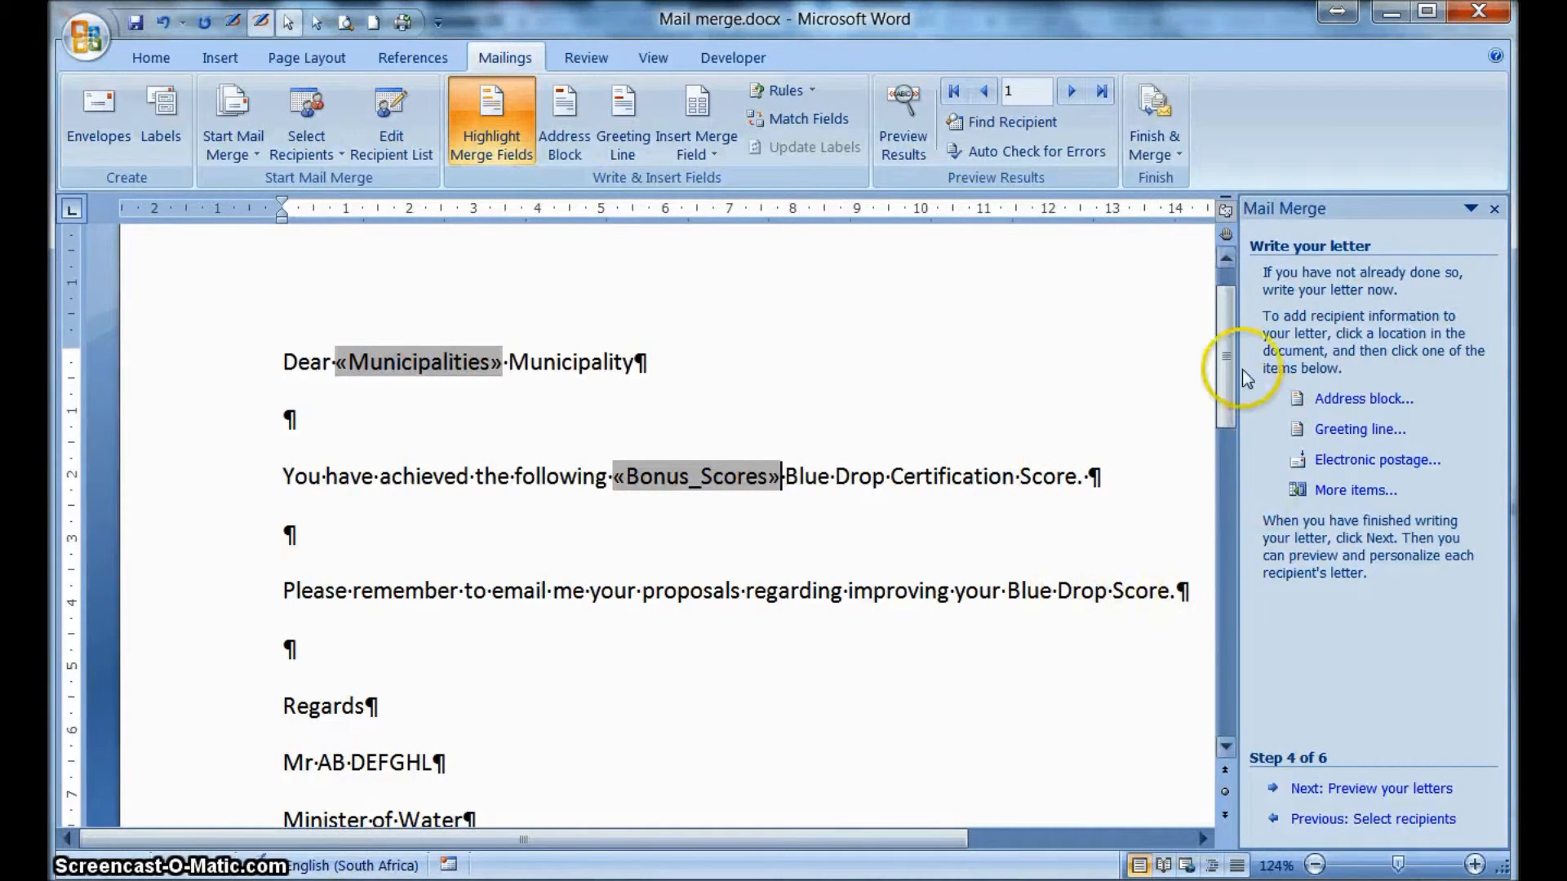
- Review the letter with its merge fields, check instructions 3.10.4 and 3.11 in the exam PDF, and return to Word
left_click(1313, 865)
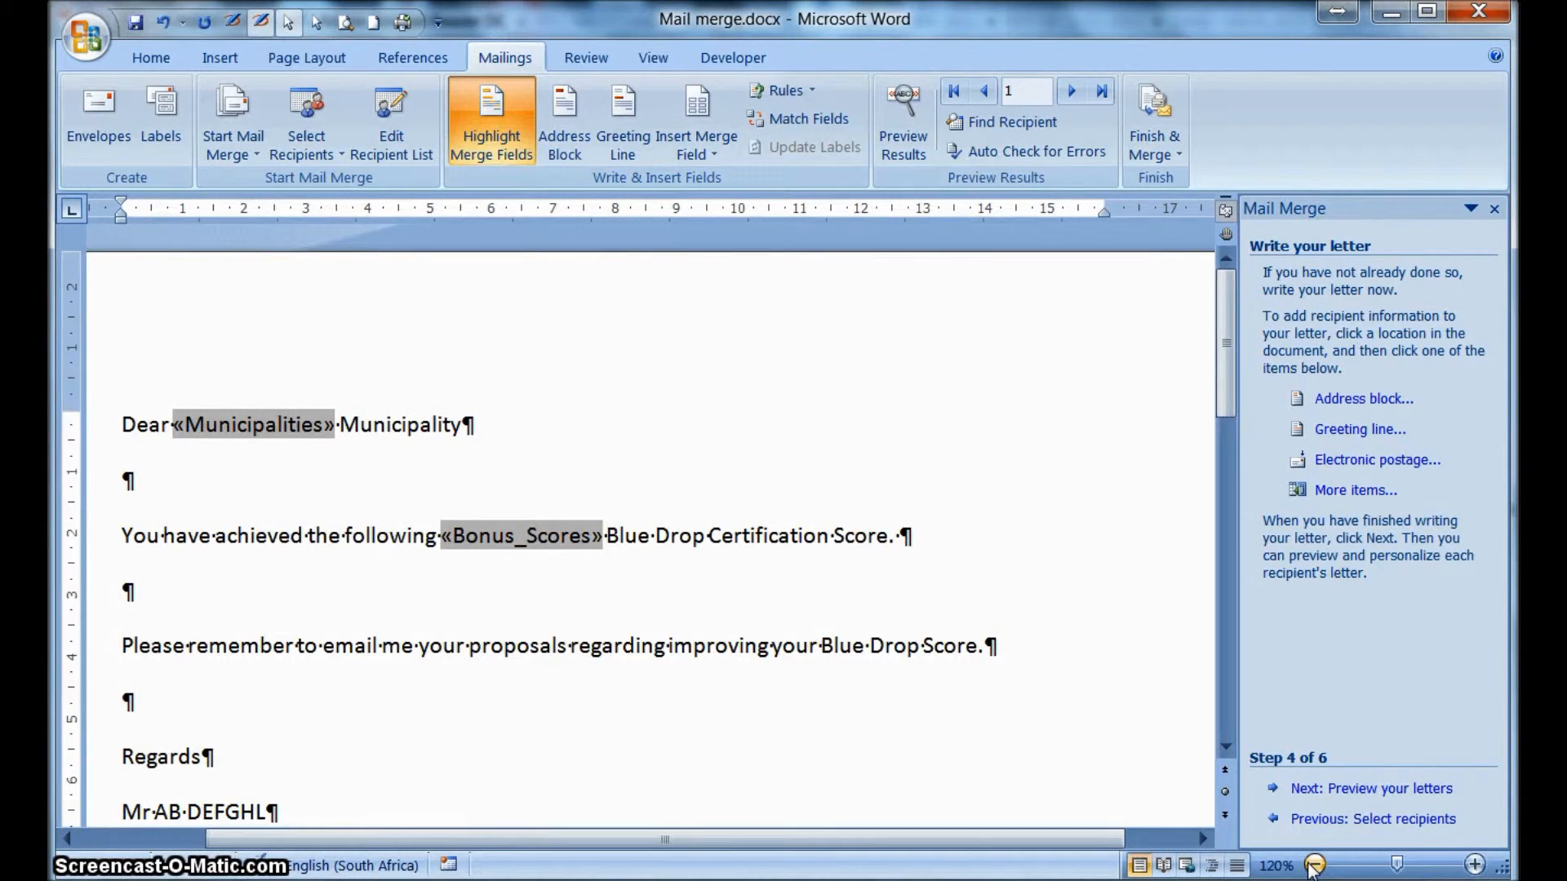
left_click_drag(1230, 392, 1233, 432)
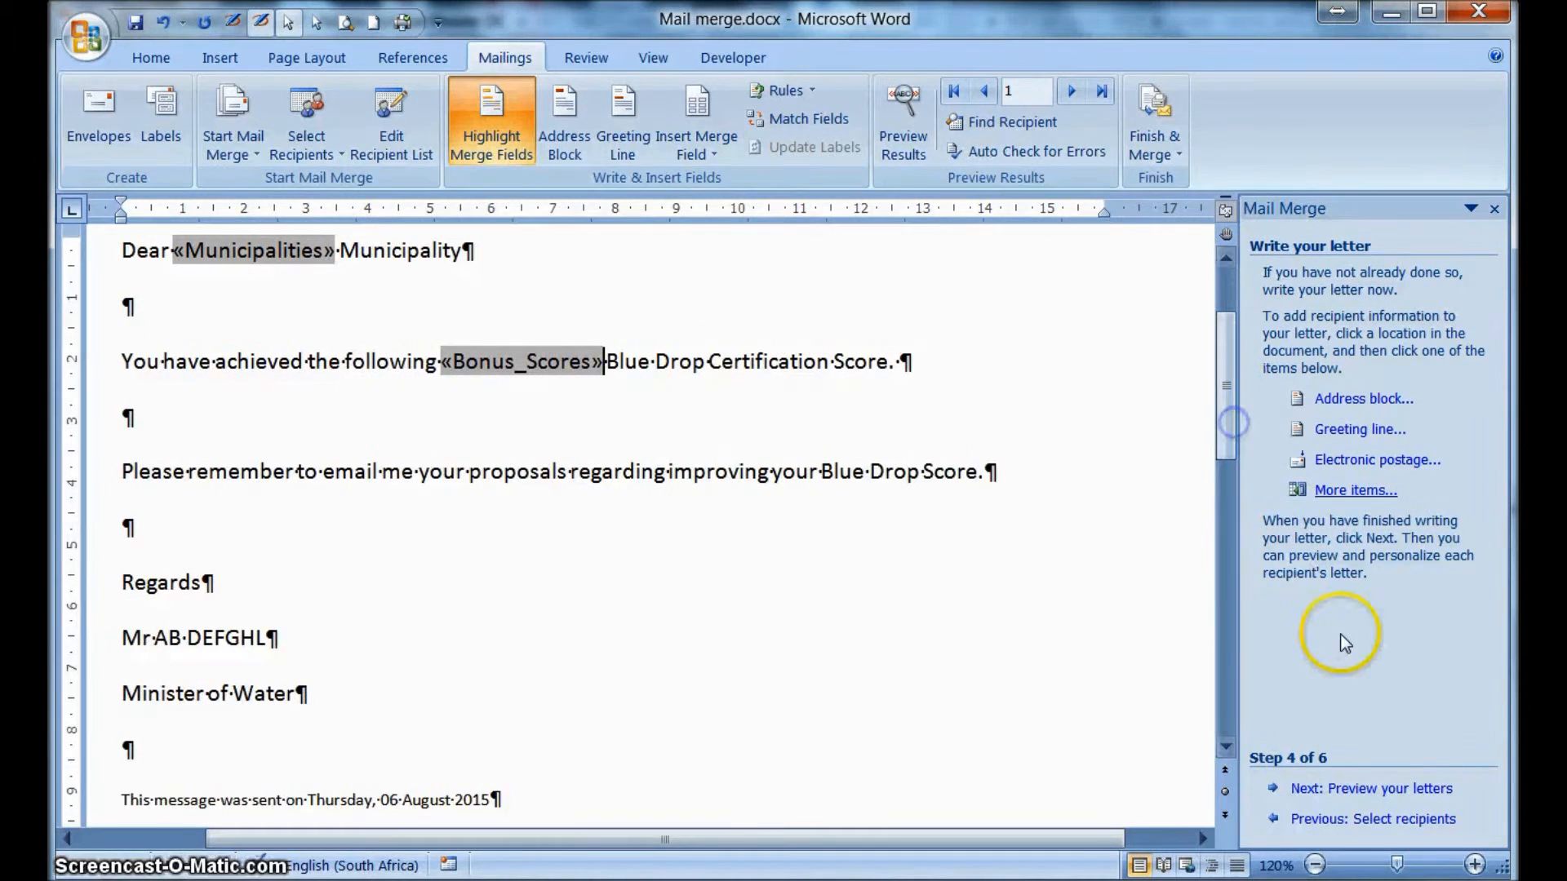
left_click(1316, 865)
left_click_drag(1223, 364, 1226, 394)
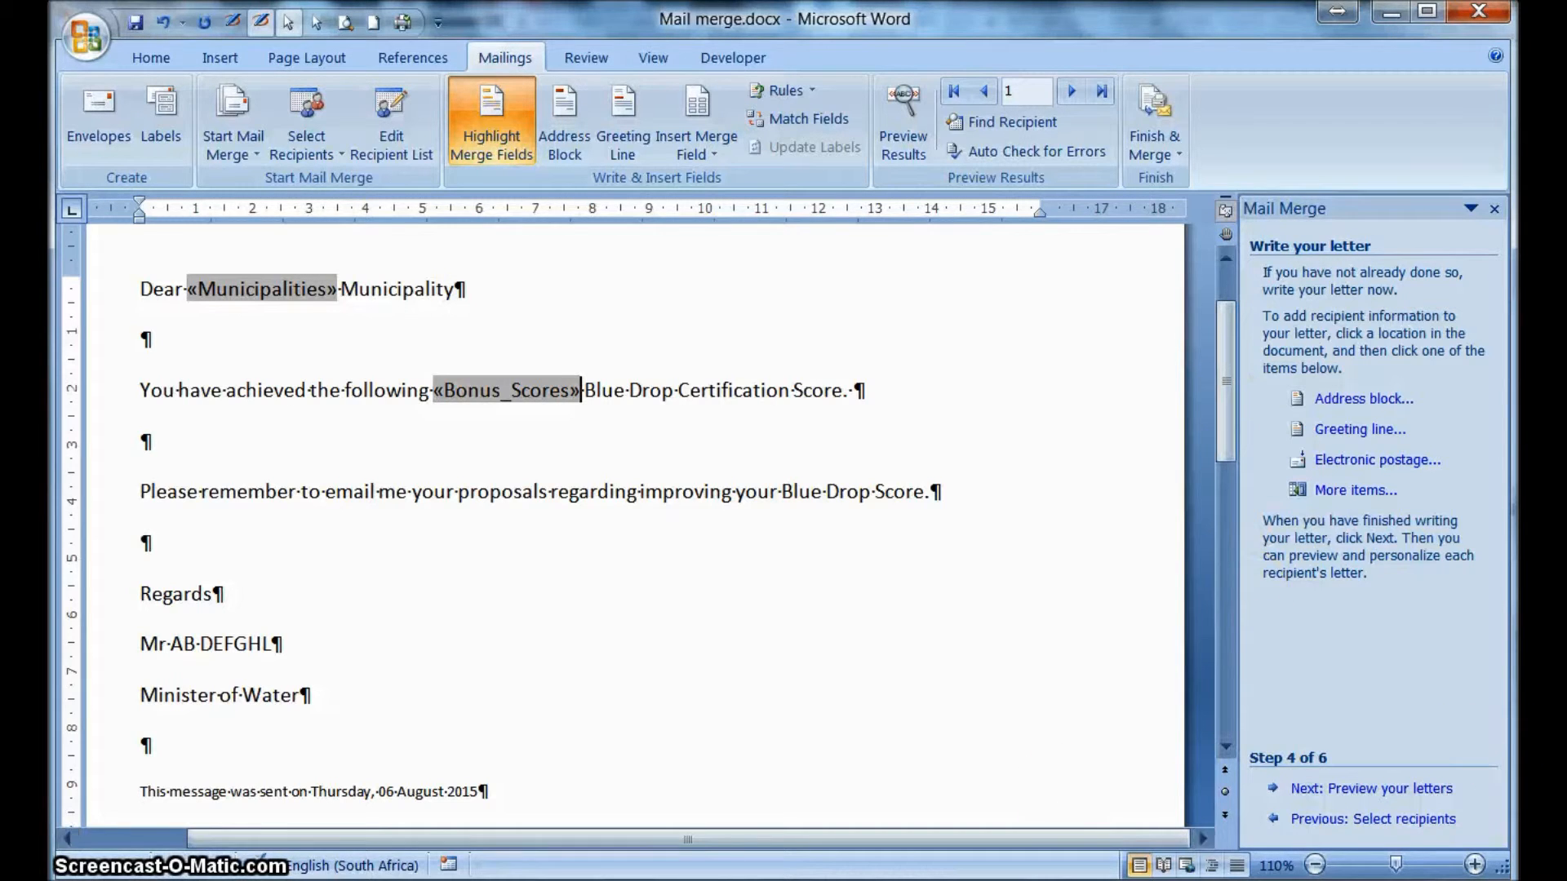
key("alt+Tab")
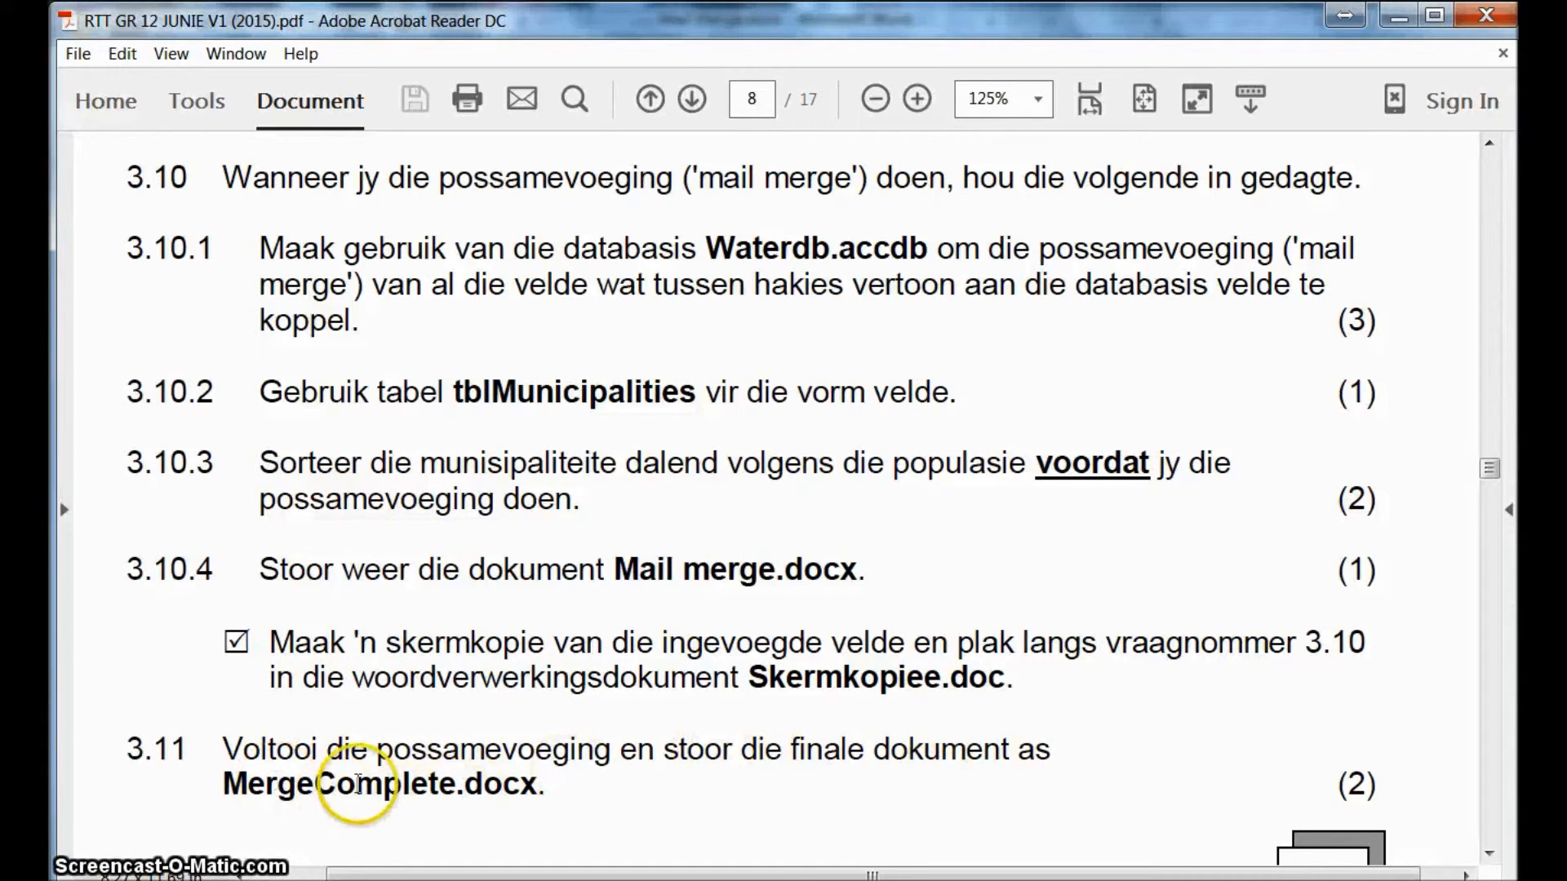
left_click(710, 877)
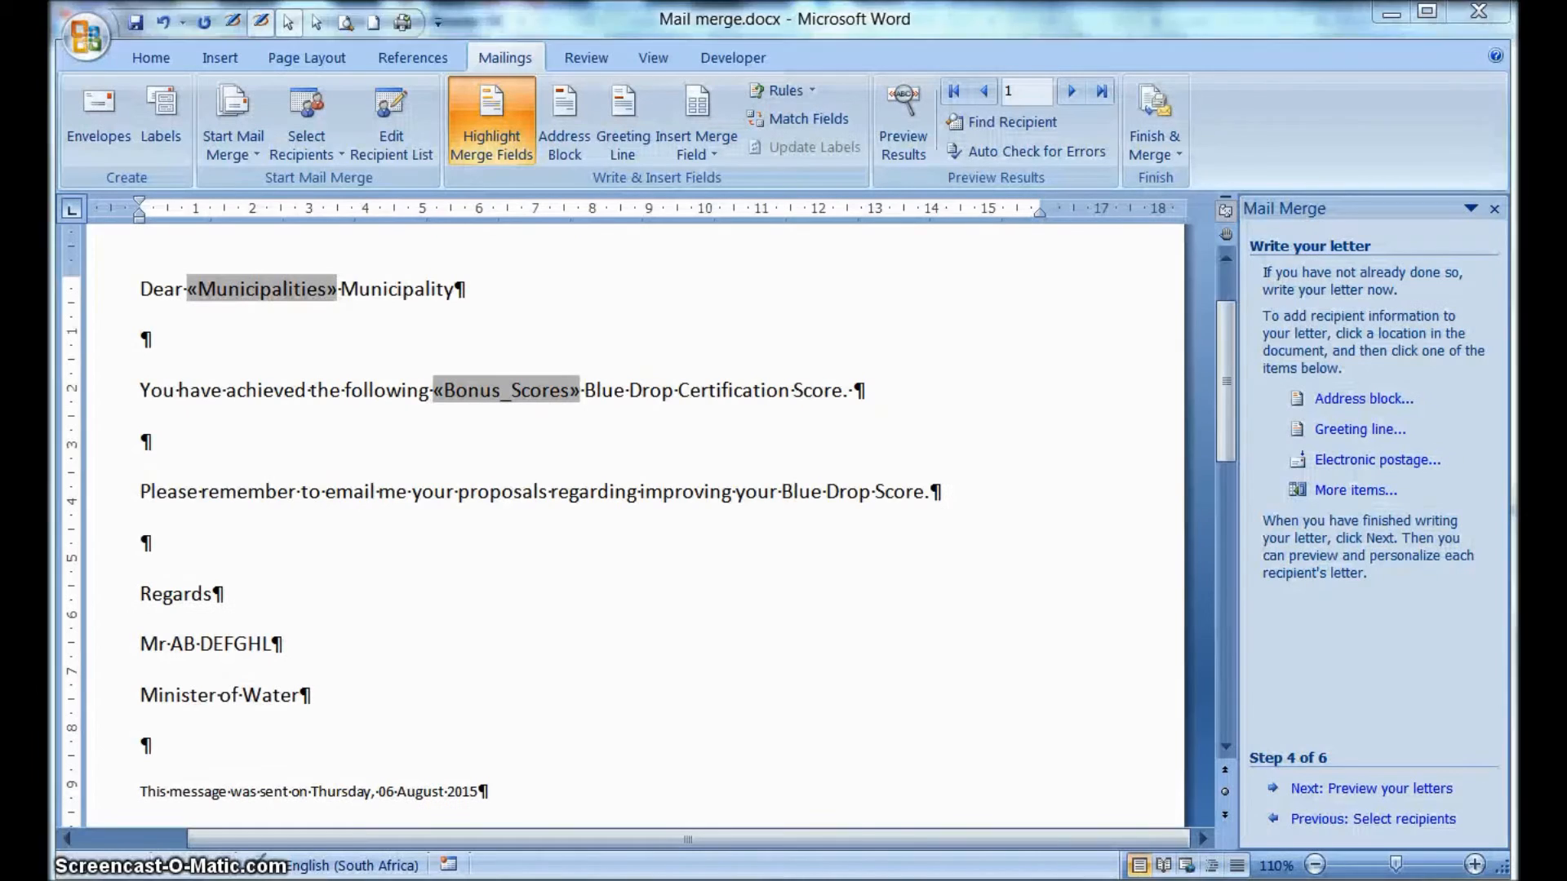
- Preview the merged letter for the first recipient, including its score value, and proceed to the stage for completing the merge
left_click(1400, 790)
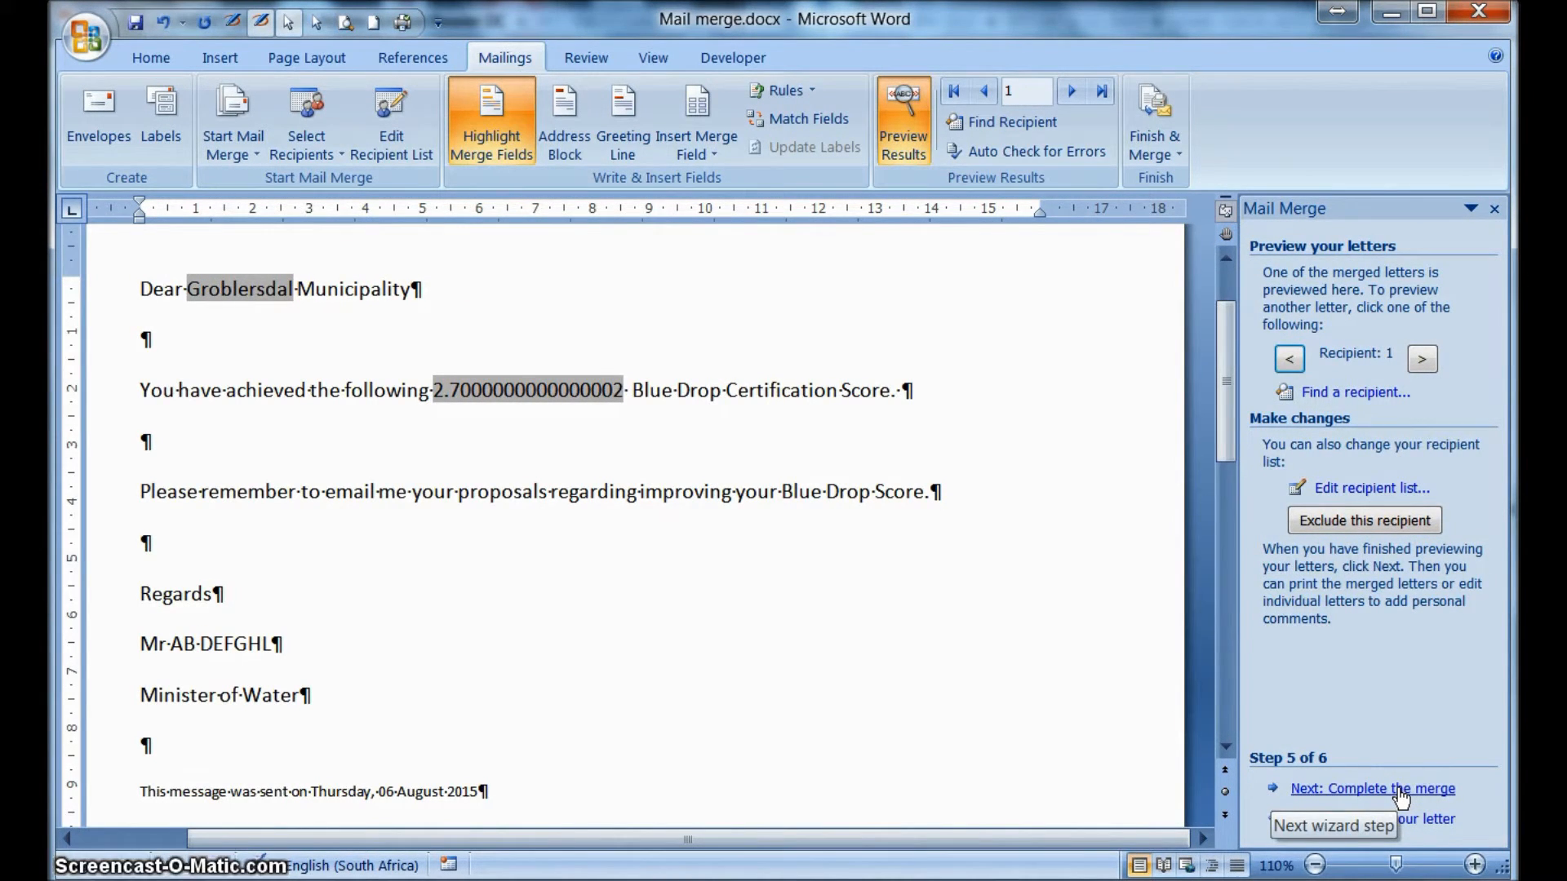
left_click(230, 285)
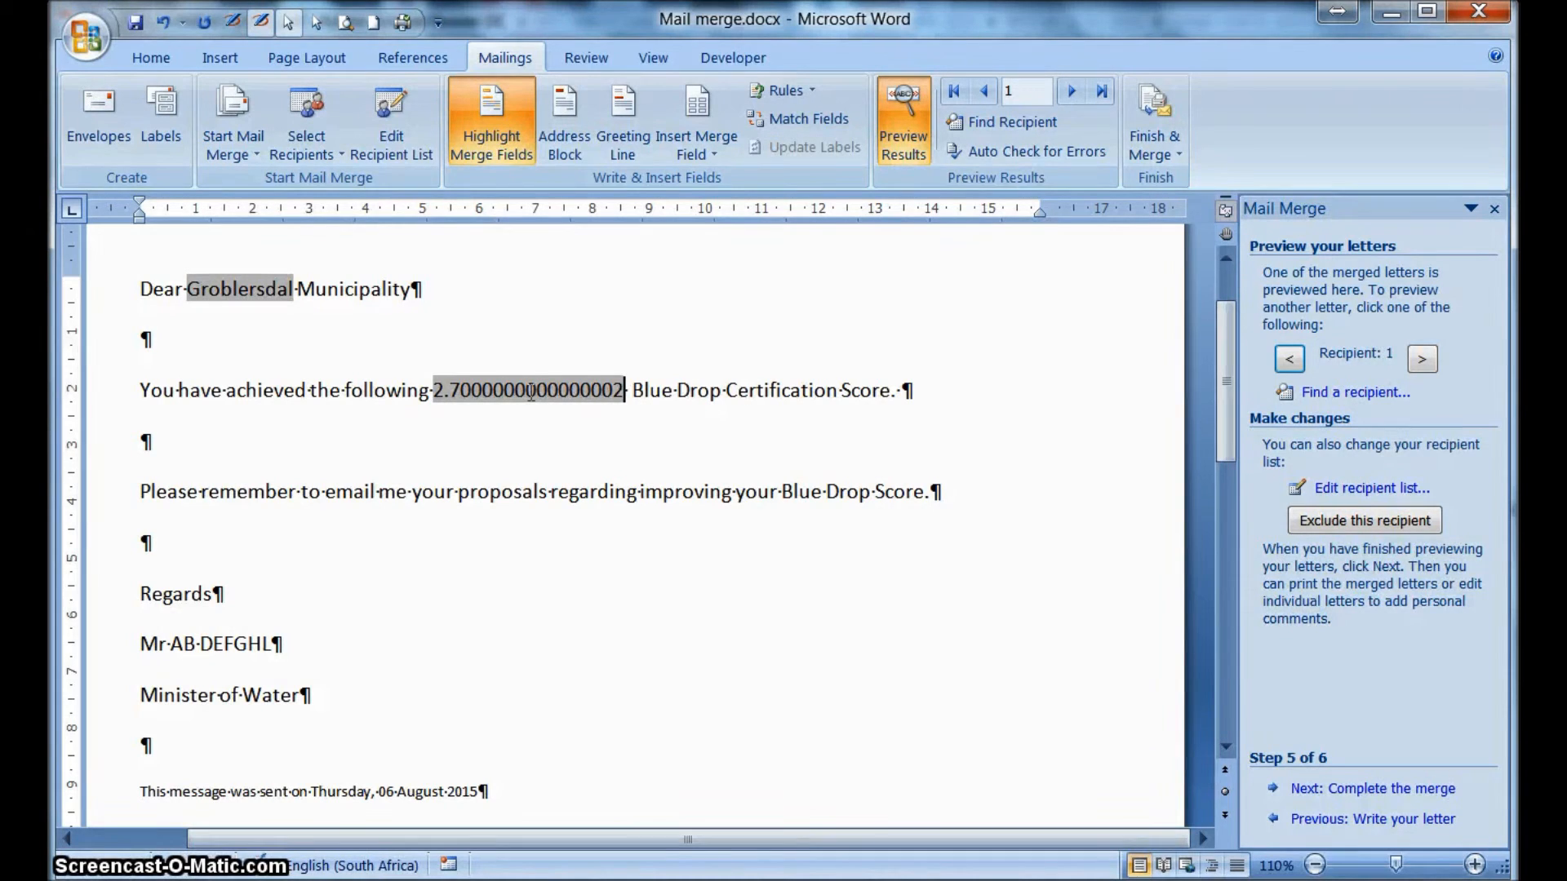
left_click(1395, 789)
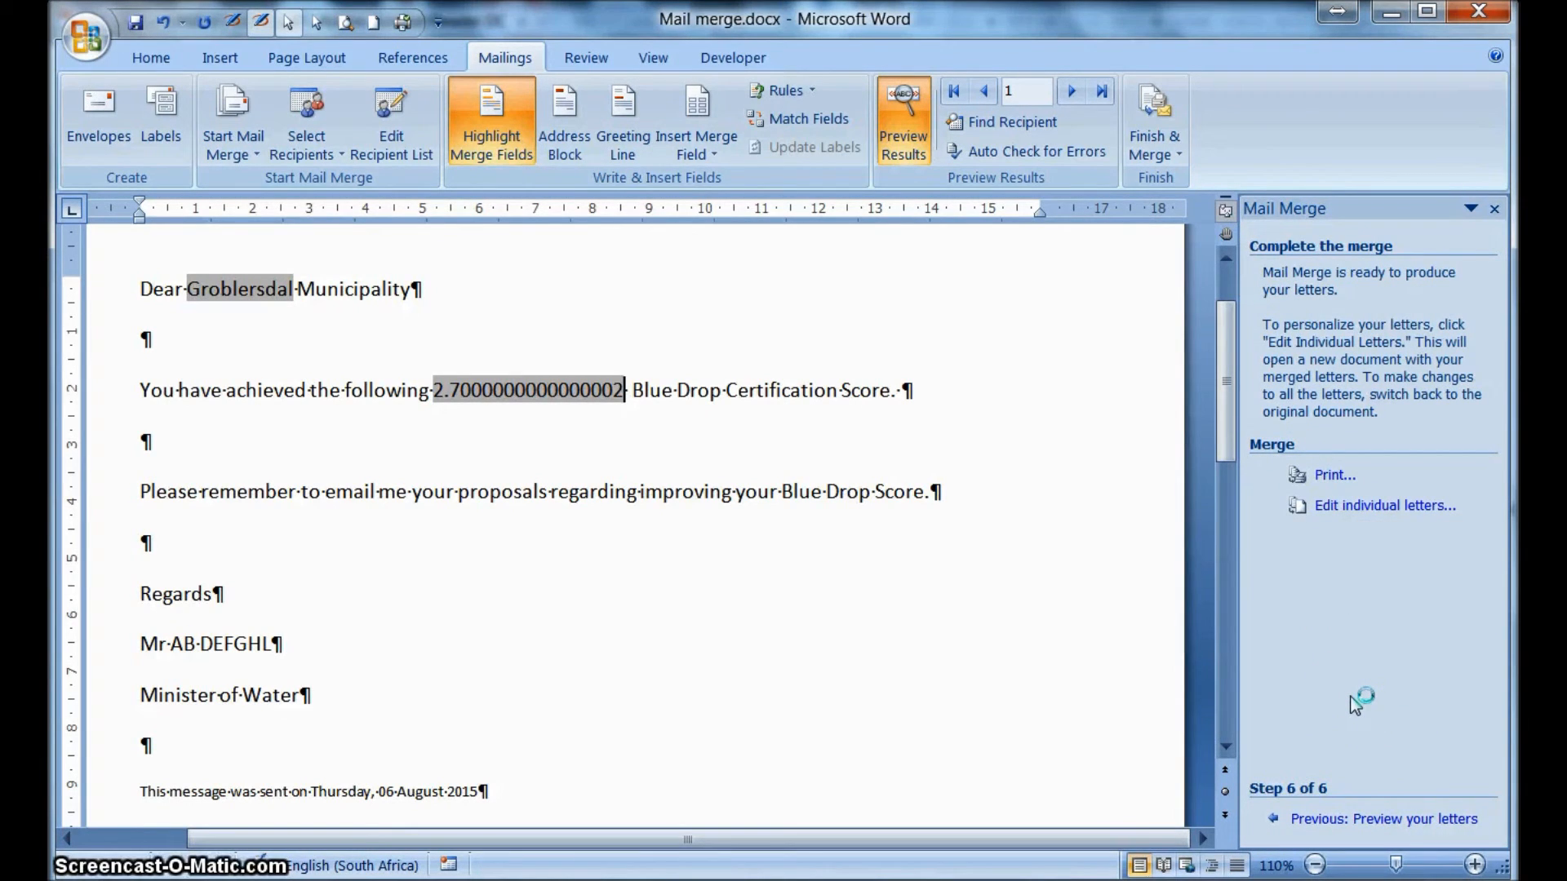
left_click(99, 30)
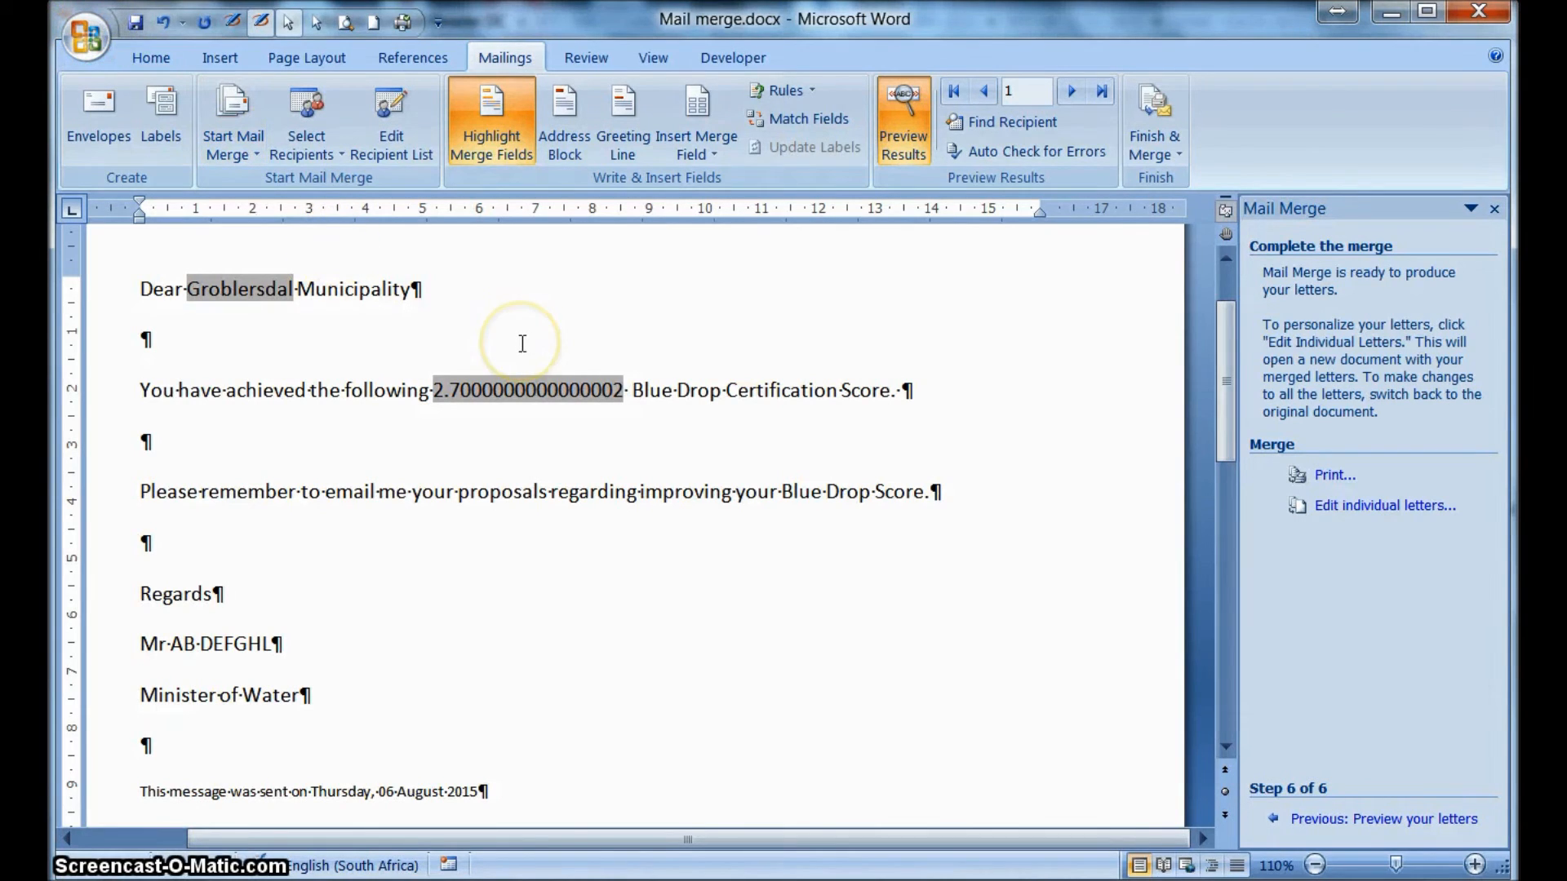